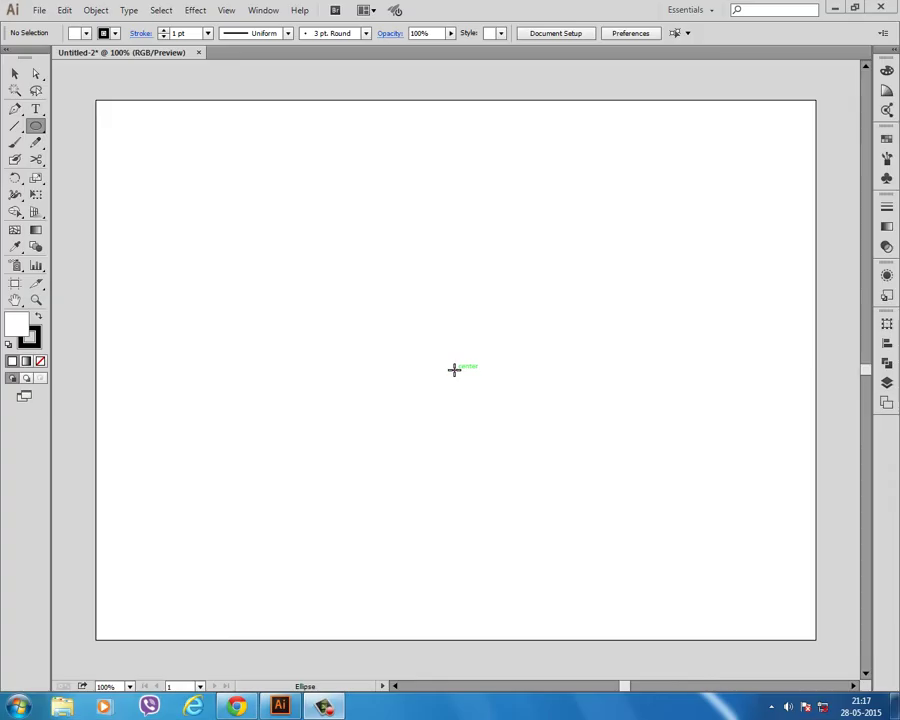
Step: Create a 170 px circle on the artboard with the Ellipse tool
left_click(453, 369)
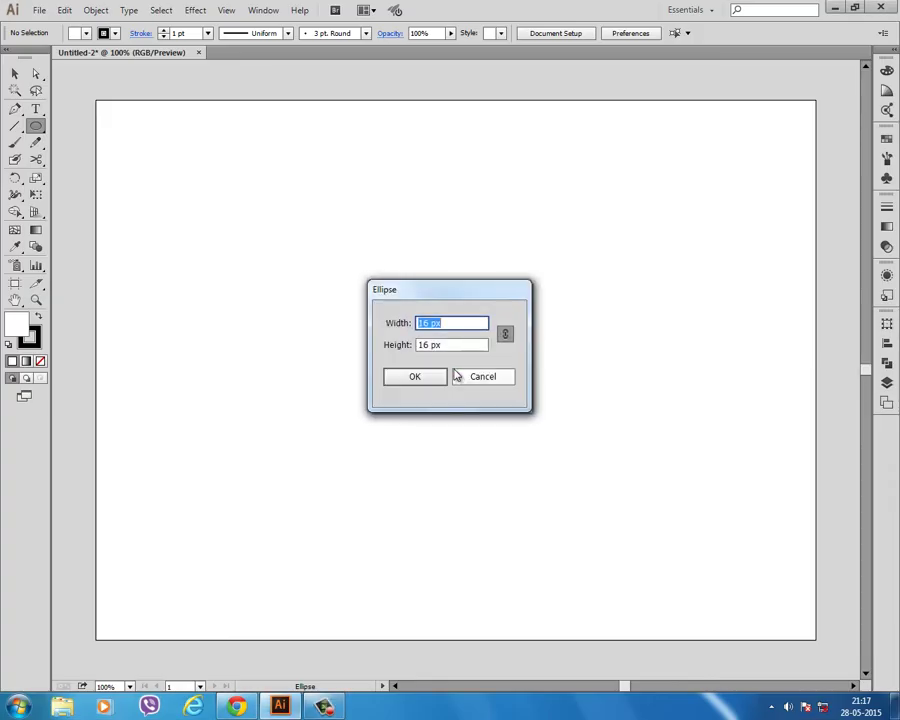
type("170")
key("Return")
Step: Add an overlapping 325 px circle and marquee-select both circles
left_click(455, 374)
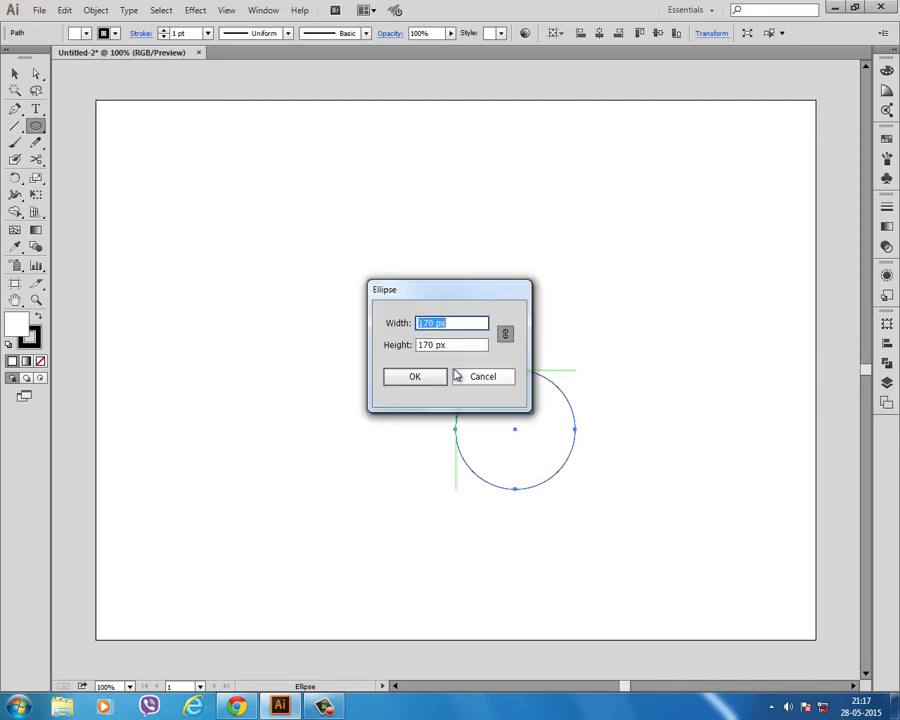
type("325")
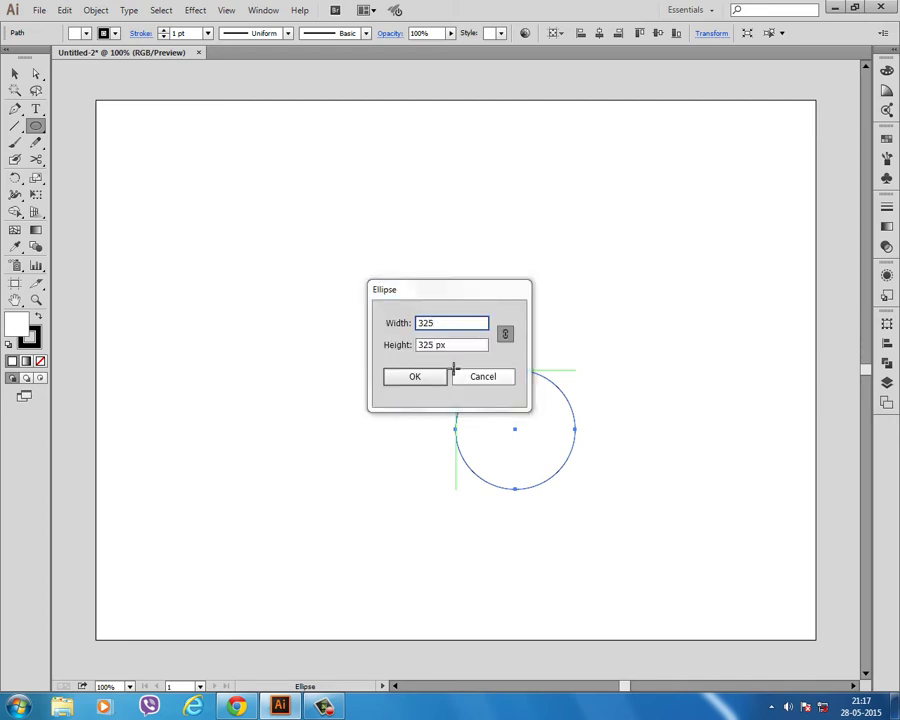
key("Return")
left_click(15, 73)
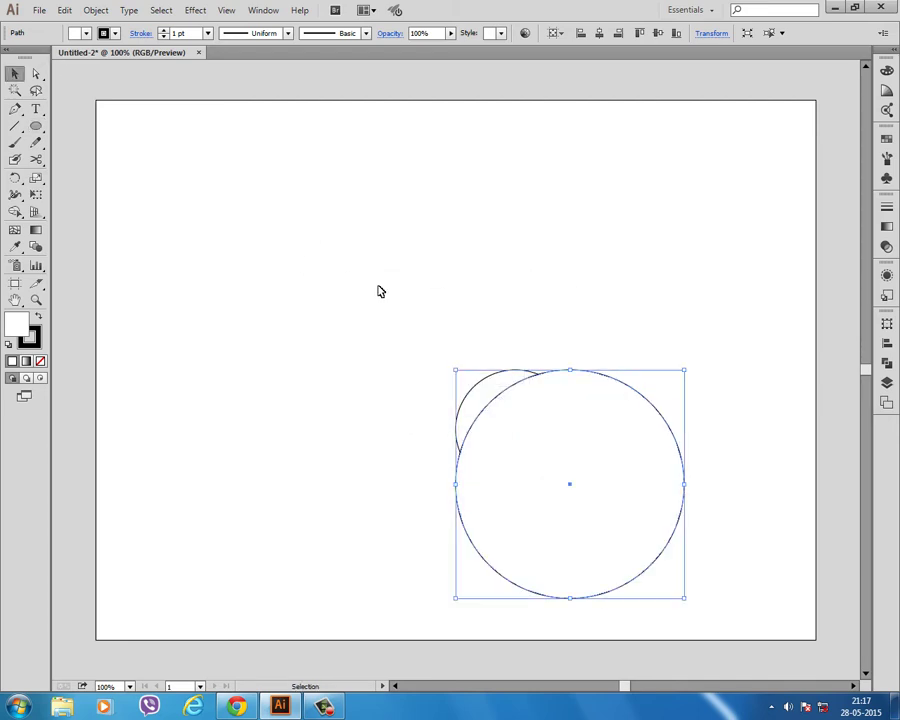
left_click_drag(396, 286, 584, 464)
Step: Make the circles concentric, remove their fill, and cut out the inner circle with Shape Builder
left_click(551, 33)
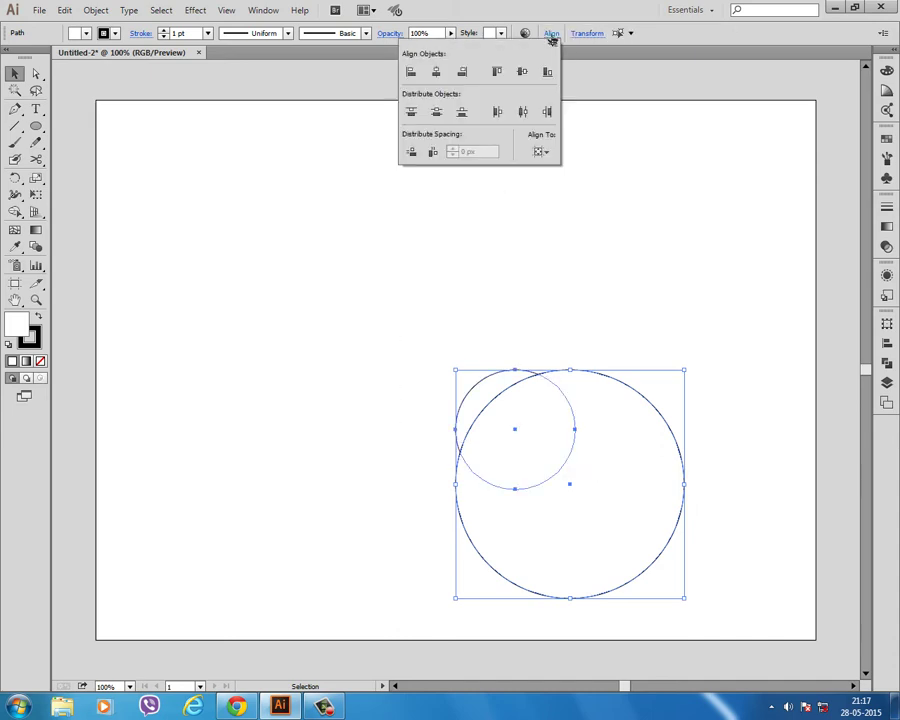
left_click(436, 72)
left_click(522, 72)
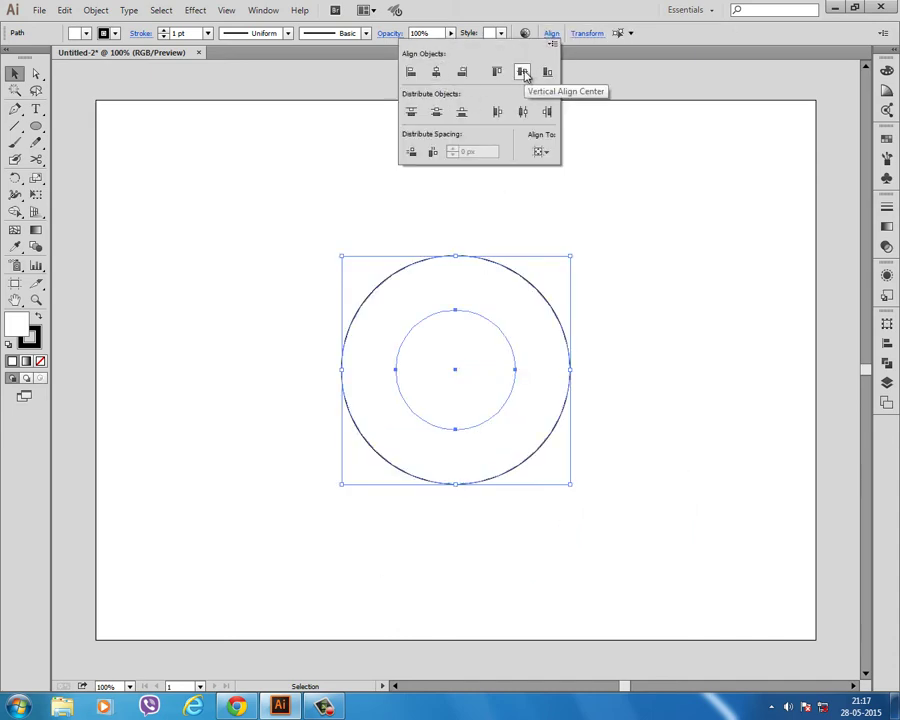
left_click(81, 40)
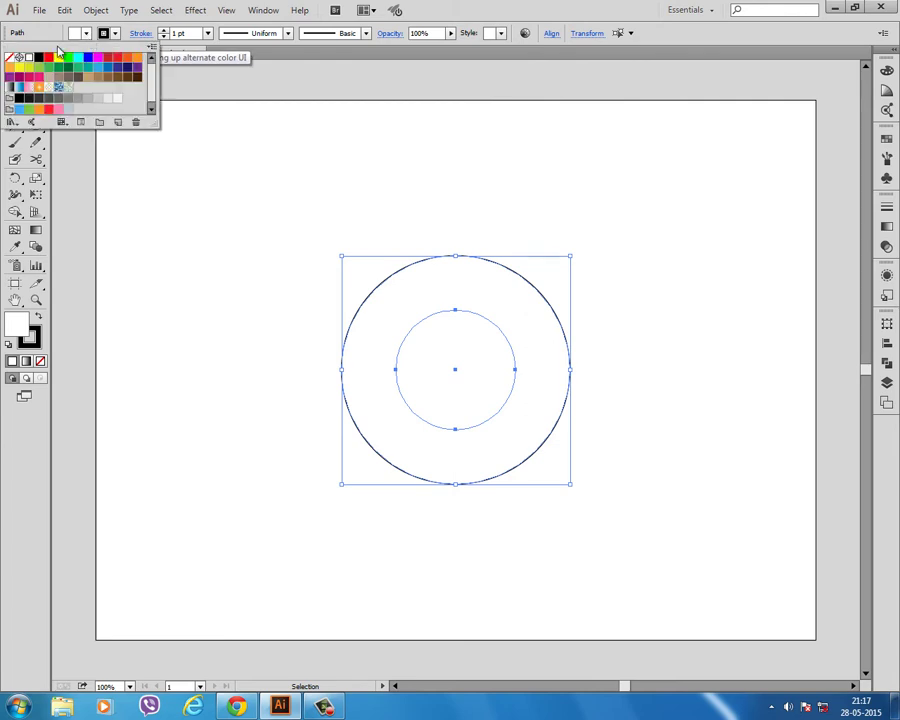
left_click(8, 57)
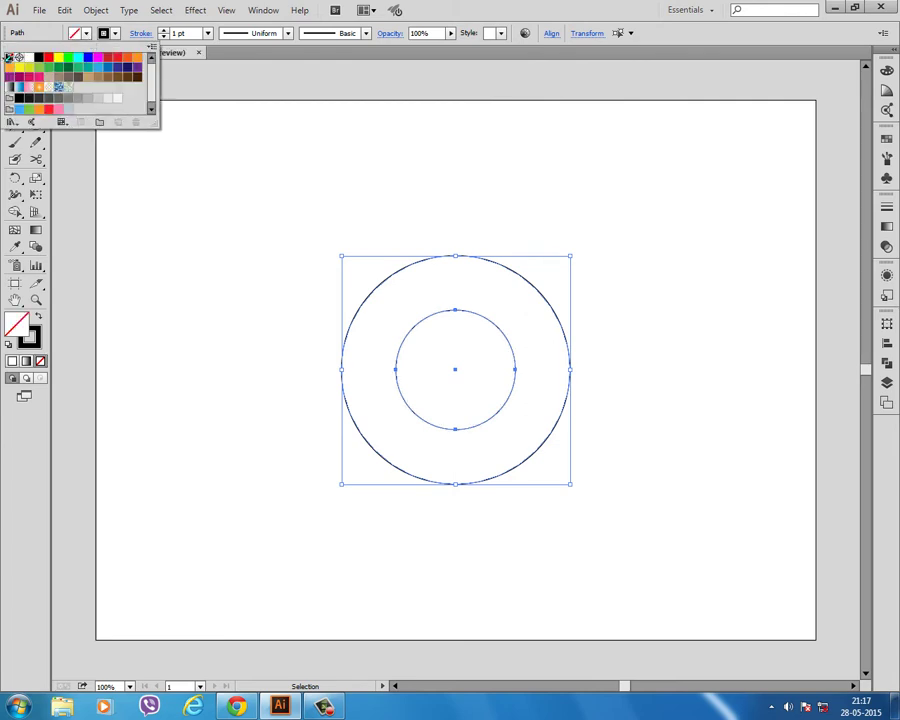
left_click(313, 163)
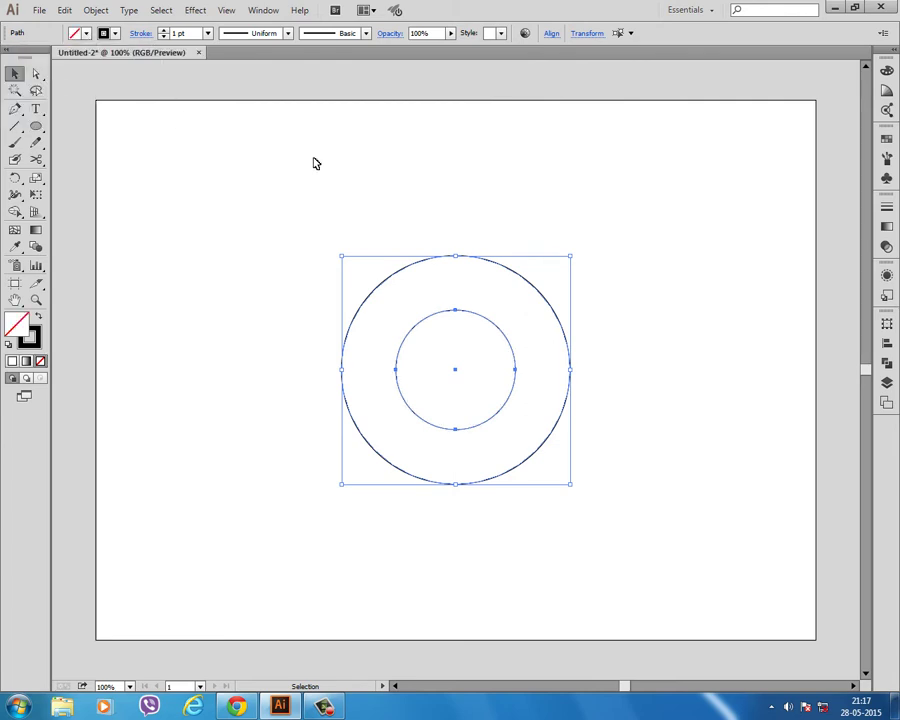
left_click(15, 211)
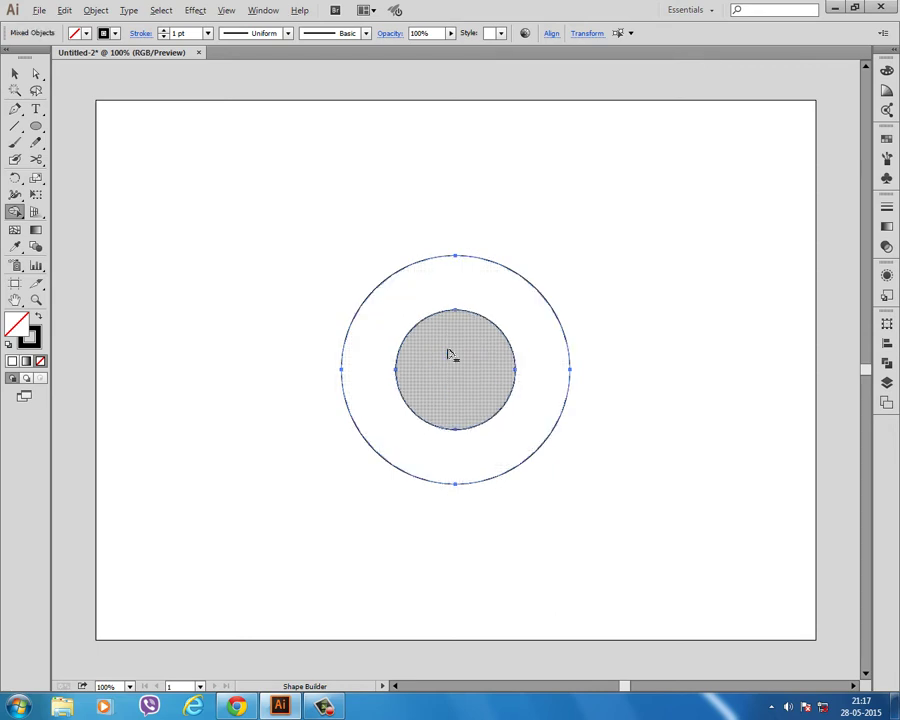
left_click(448, 353, "alt")
Step: Fill the ring mid grey and set its stroke to None
left_click(14, 73)
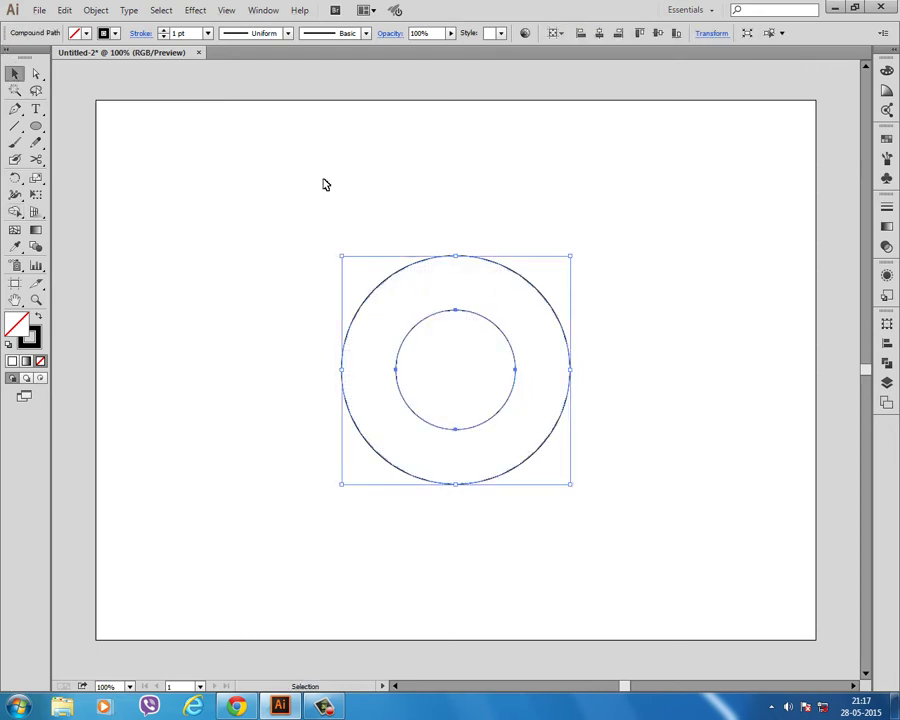
left_click(442, 240)
left_click(75, 33)
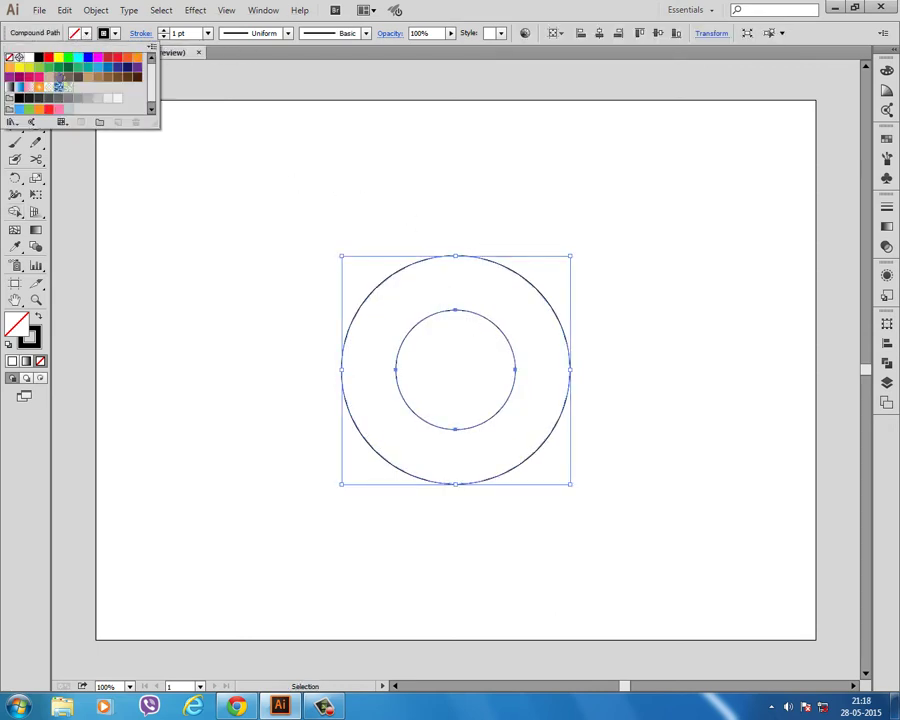
left_click(47, 67)
left_click(107, 37)
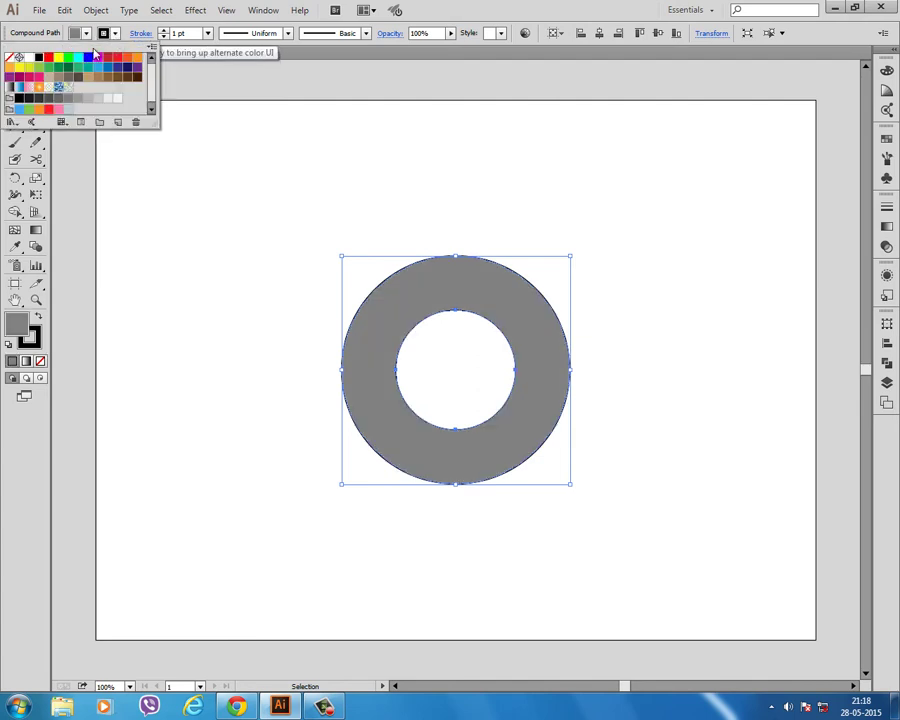
left_click(9, 57)
Step: Copy the ring and apply a 3 px Offset Path to it
left_click(279, 141)
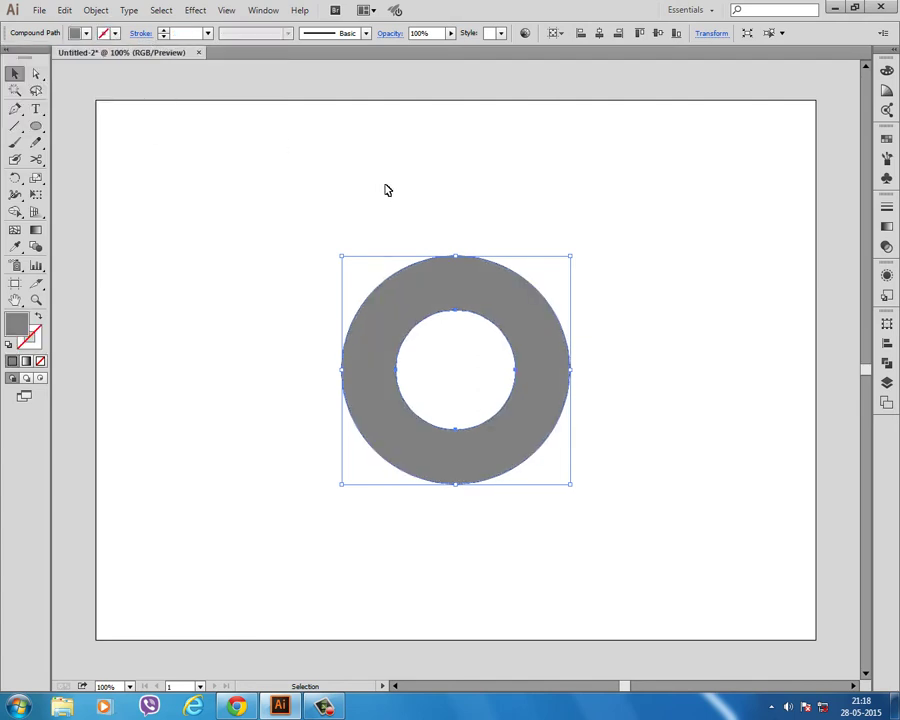
left_click(385, 188)
left_click(358, 357)
key("a")
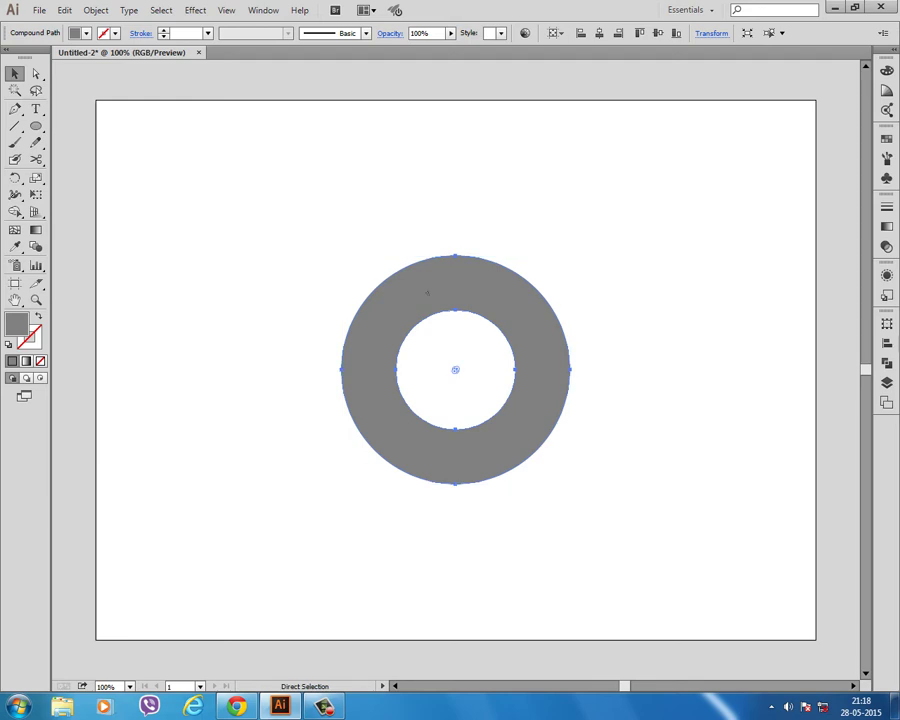
key("v")
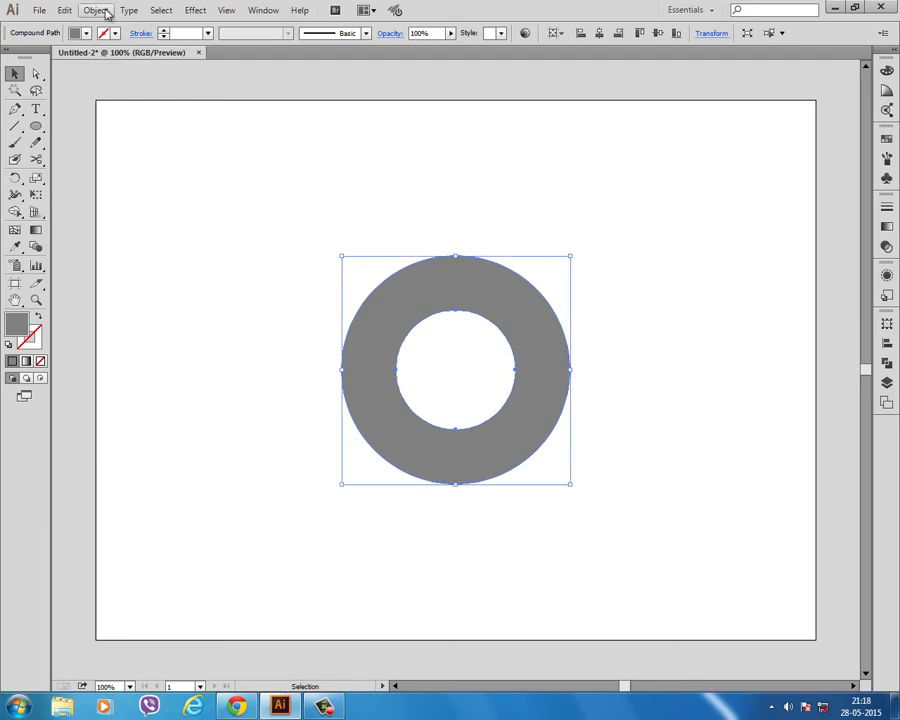
left_click(97, 10)
mouse_move(111, 296)
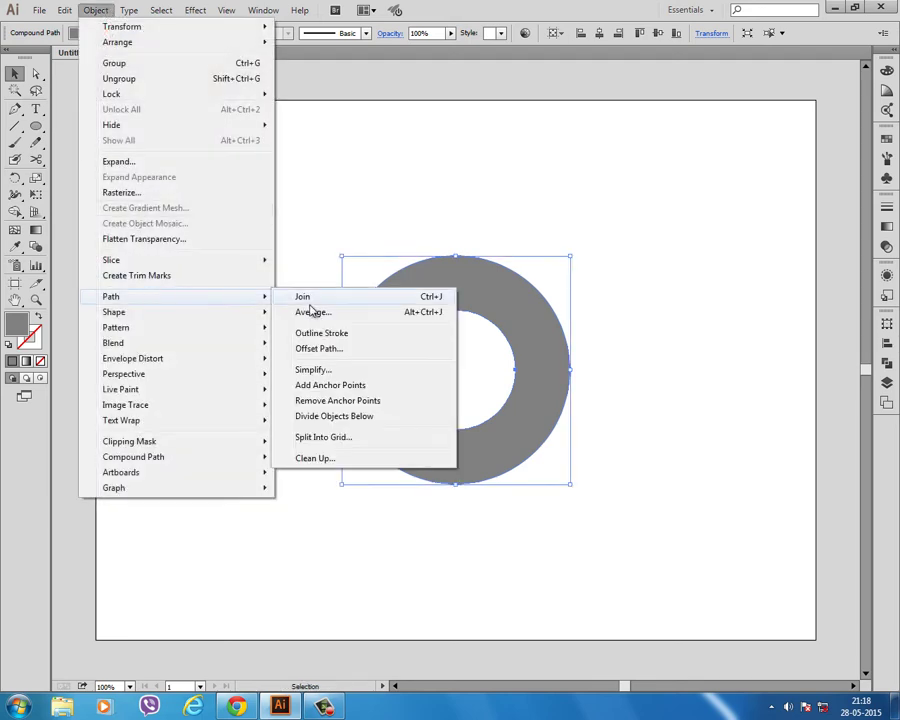
left_click(330, 349)
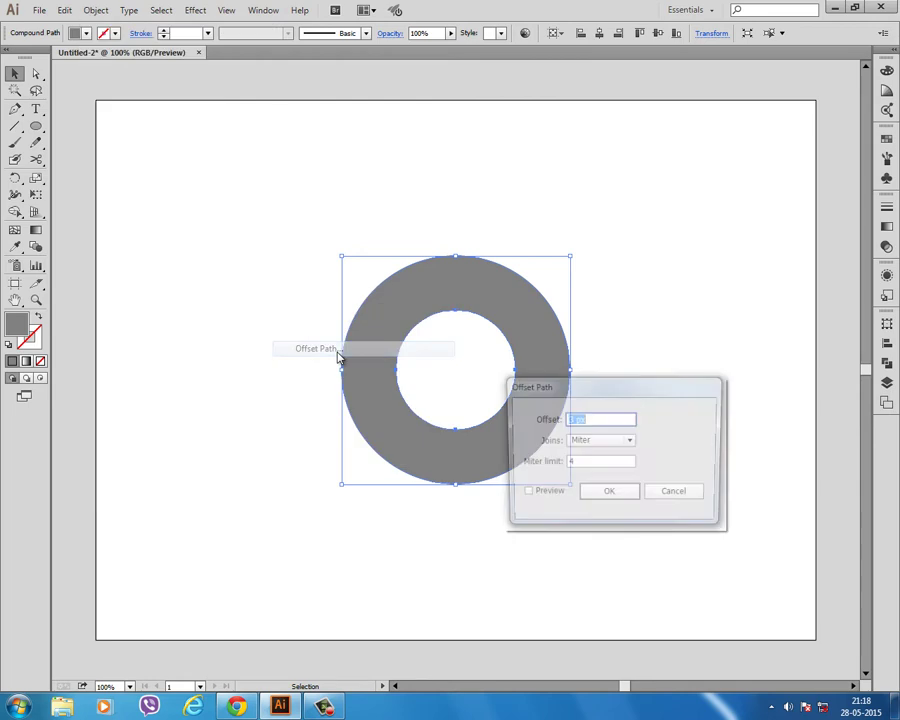
left_click(522, 494)
key("ctrl+c")
left_click(606, 493)
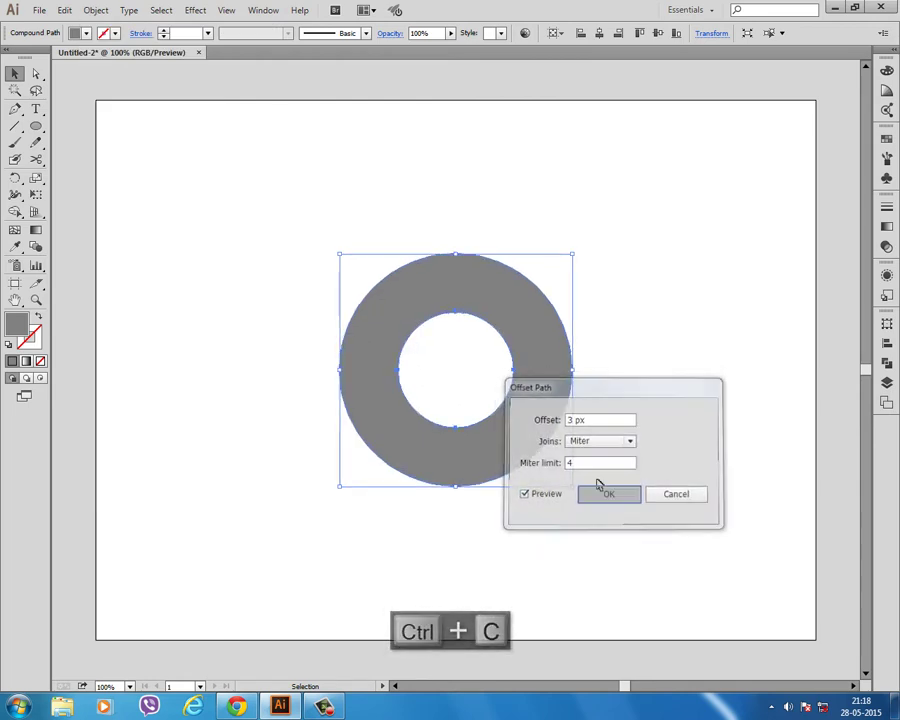
Step: Paste the ring copy in back and fill it black
key("ctrl+b")
left_click(85, 33)
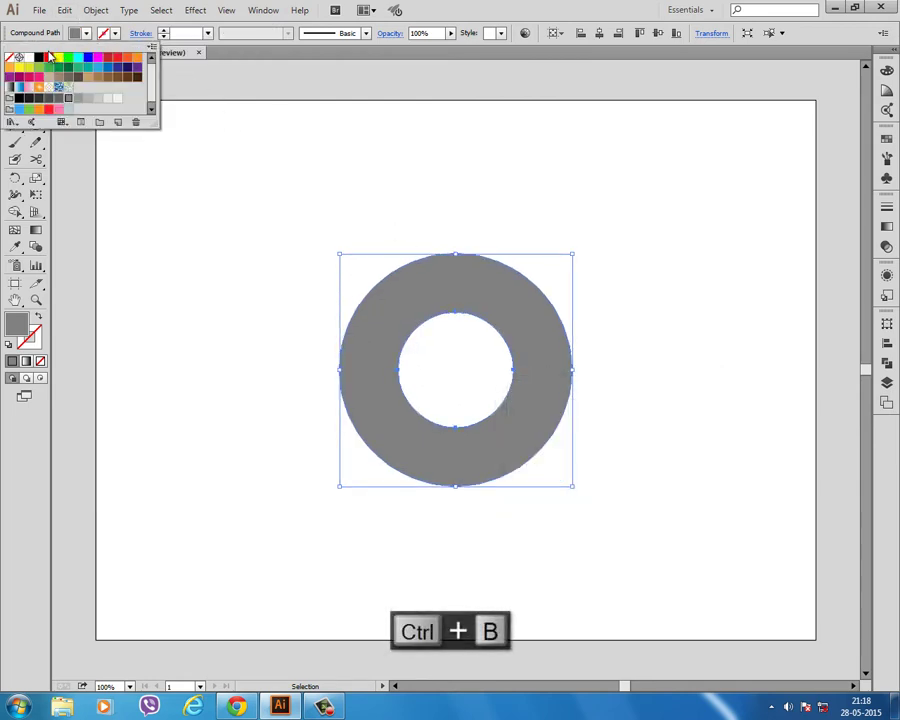
left_click(37, 56)
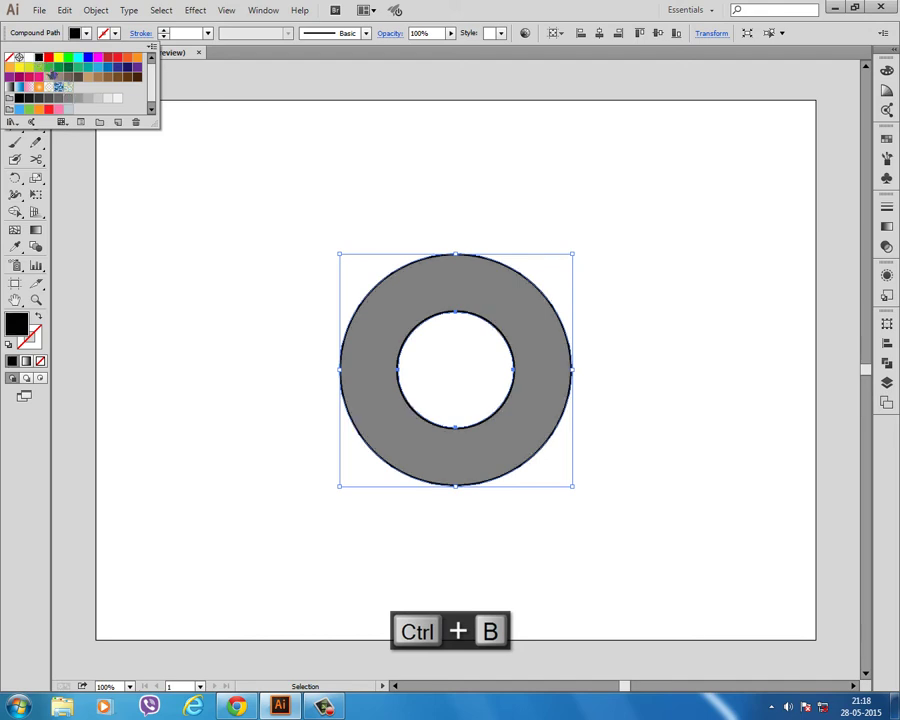
left_click(342, 200)
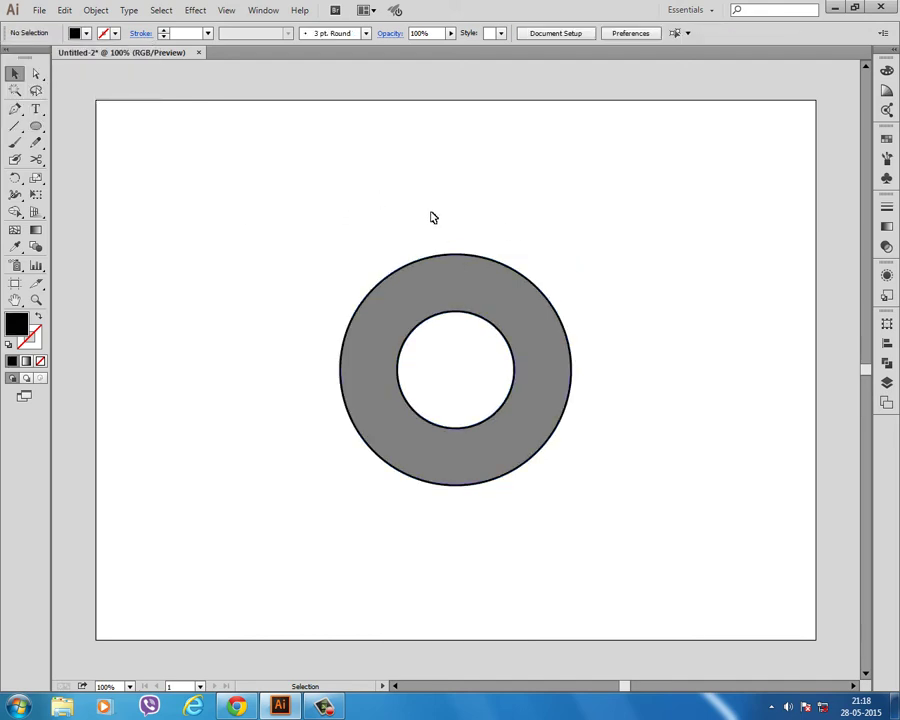
Step: Duplicate the ring to the upper left and draw a black vertical line through its centre
left_click_drag(432, 217, 506, 320)
left_click_drag(462, 286, 230, 168)
left_click(16, 126)
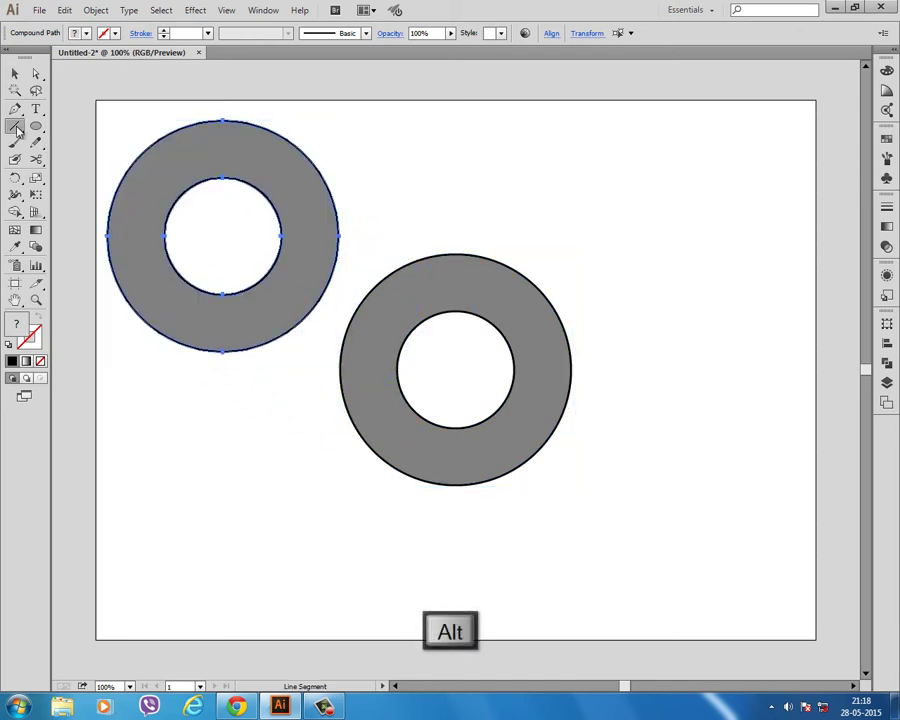
left_click(110, 33)
left_click(38, 58)
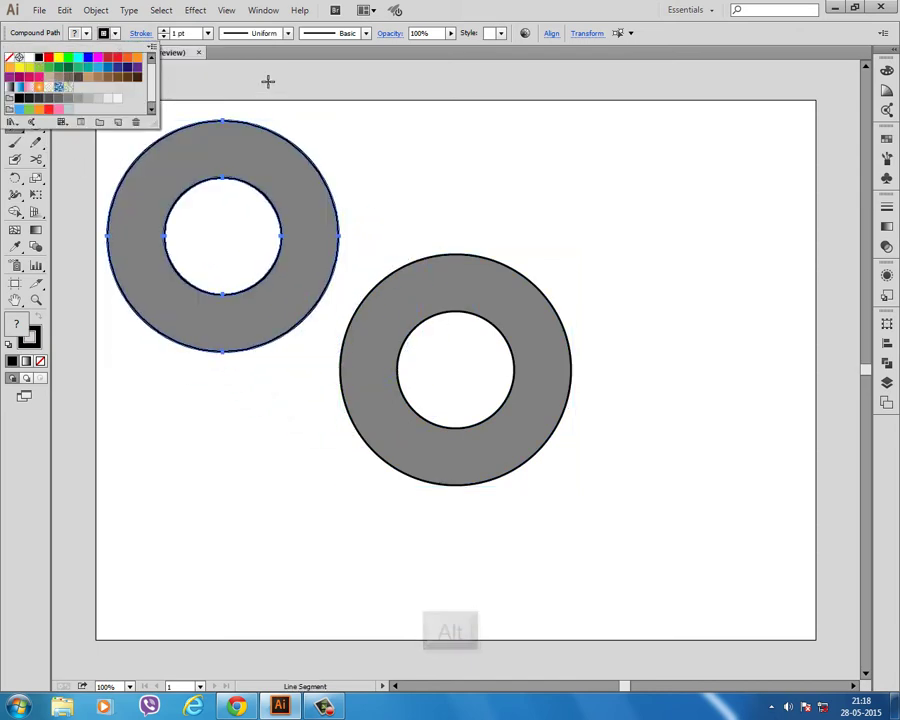
left_click(218, 88)
left_click_drag(220, 87, 216, 399)
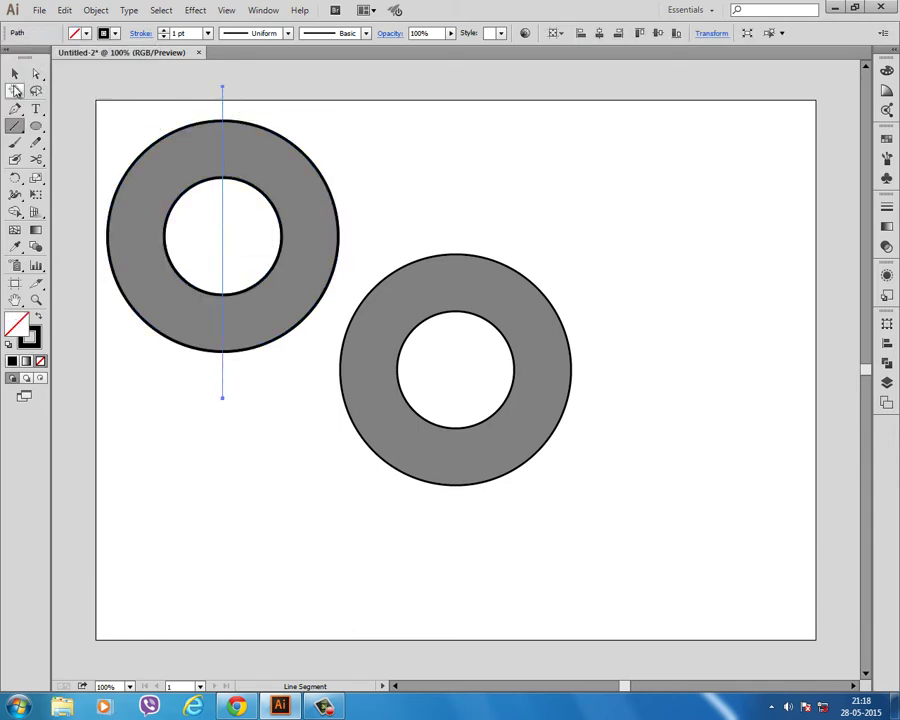
Step: Set the ring copy's stroke to None
left_click(14, 73)
left_click(141, 77)
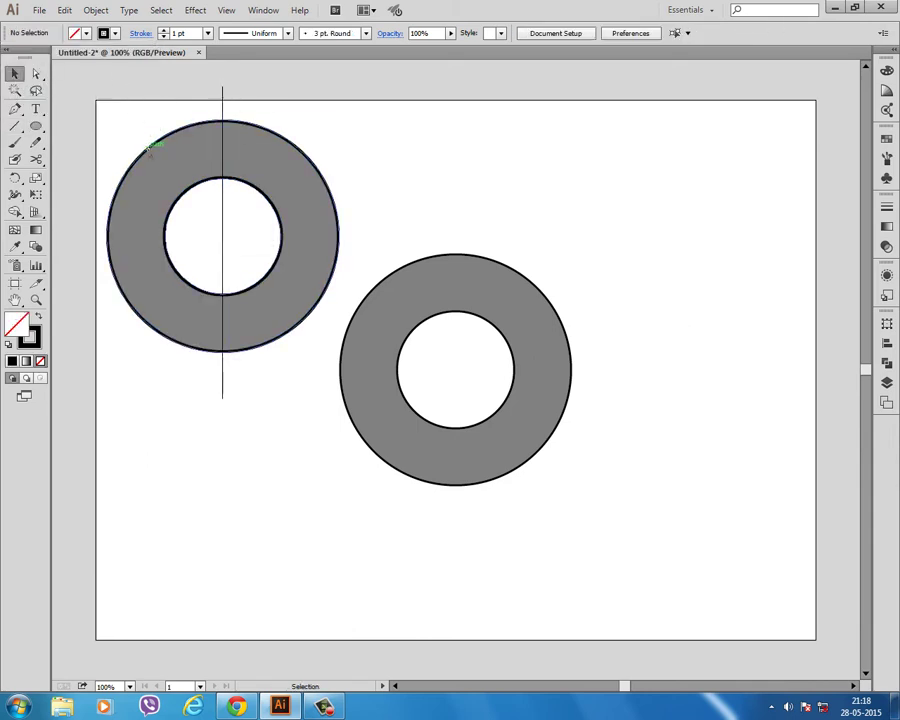
left_click(151, 145)
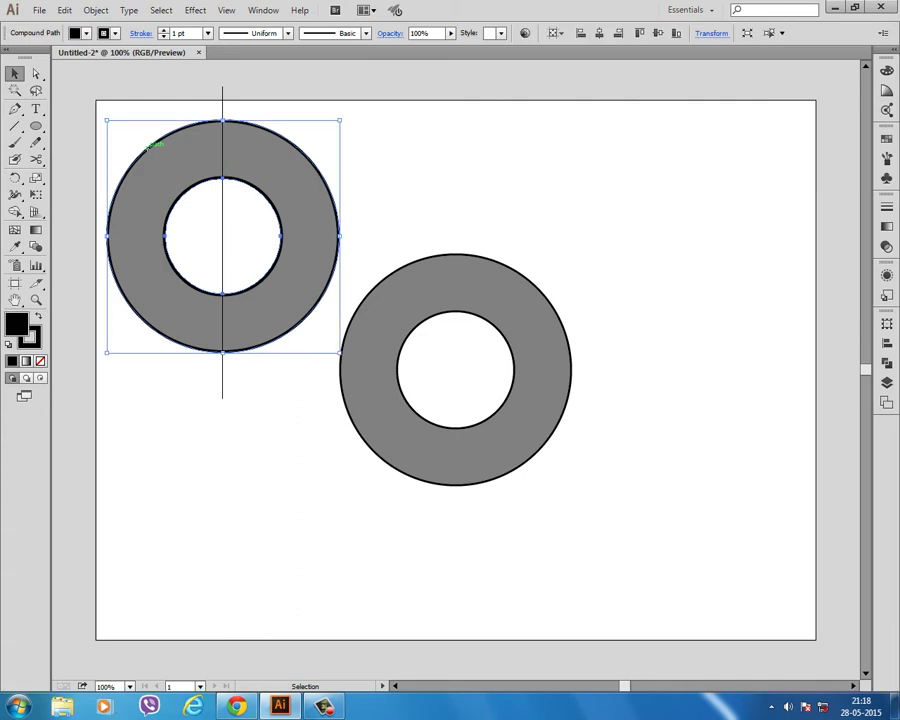
left_click(140, 113)
left_click(147, 147)
left_click(143, 150)
left_click(145, 150)
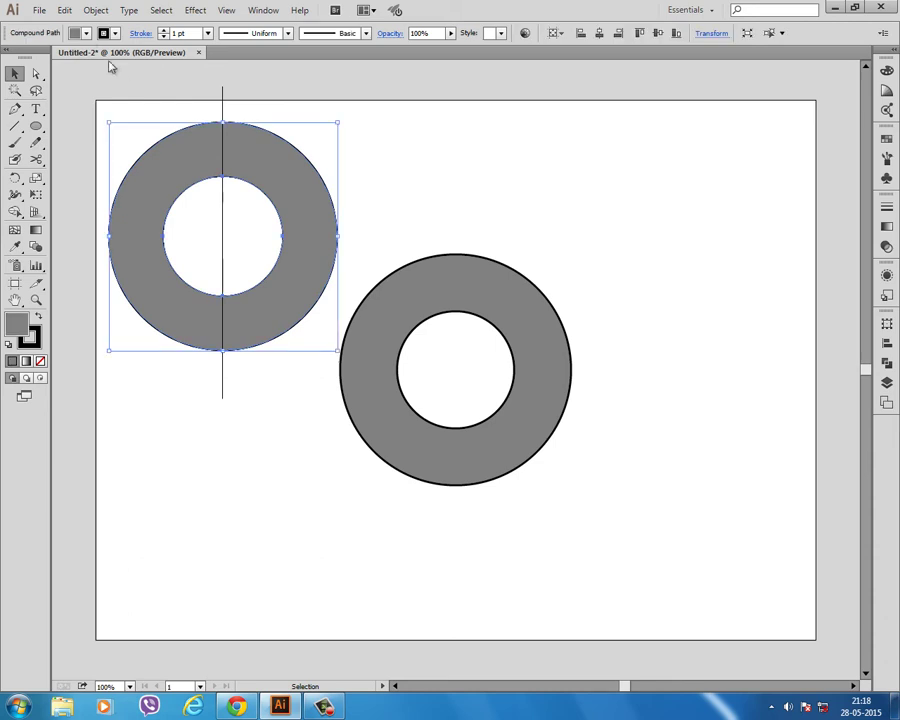
left_click(117, 35)
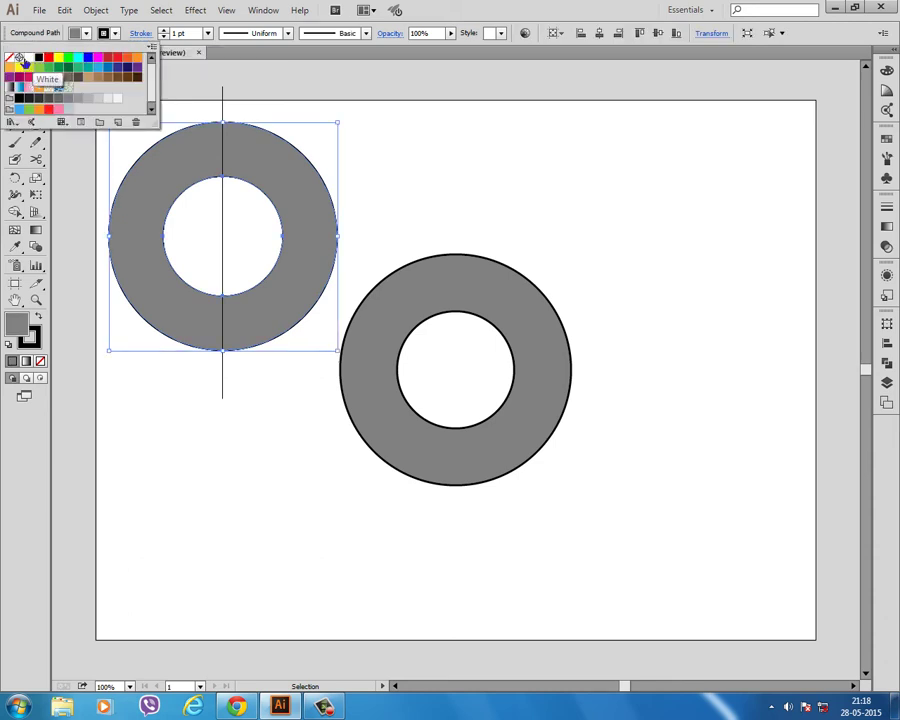
left_click(9, 57)
left_click(270, 87)
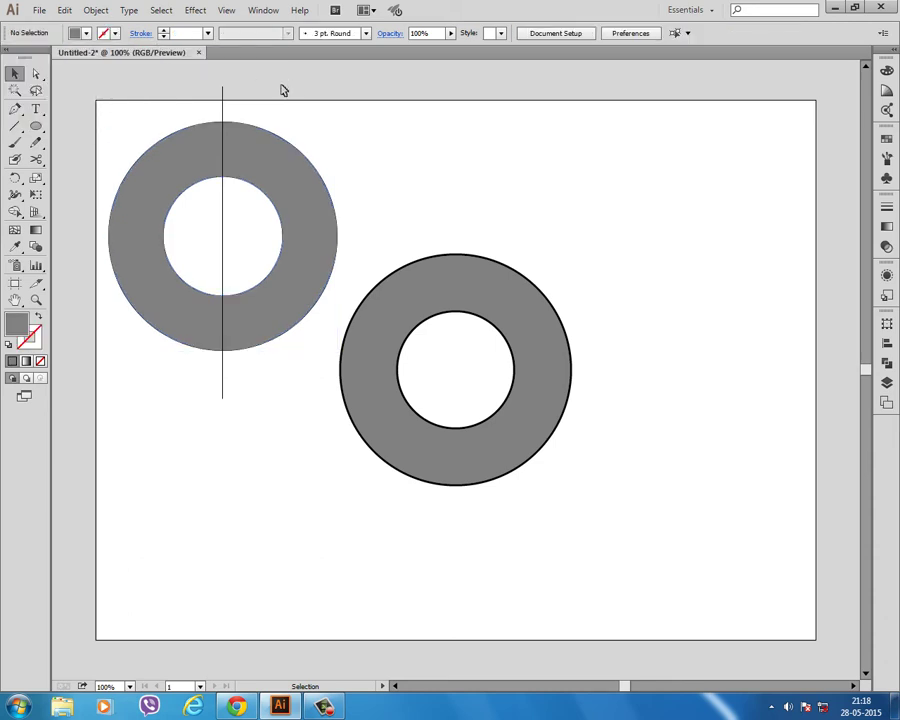
Step: Make a rotated copy of the vertical line using Transform > Rotate
left_click(224, 134)
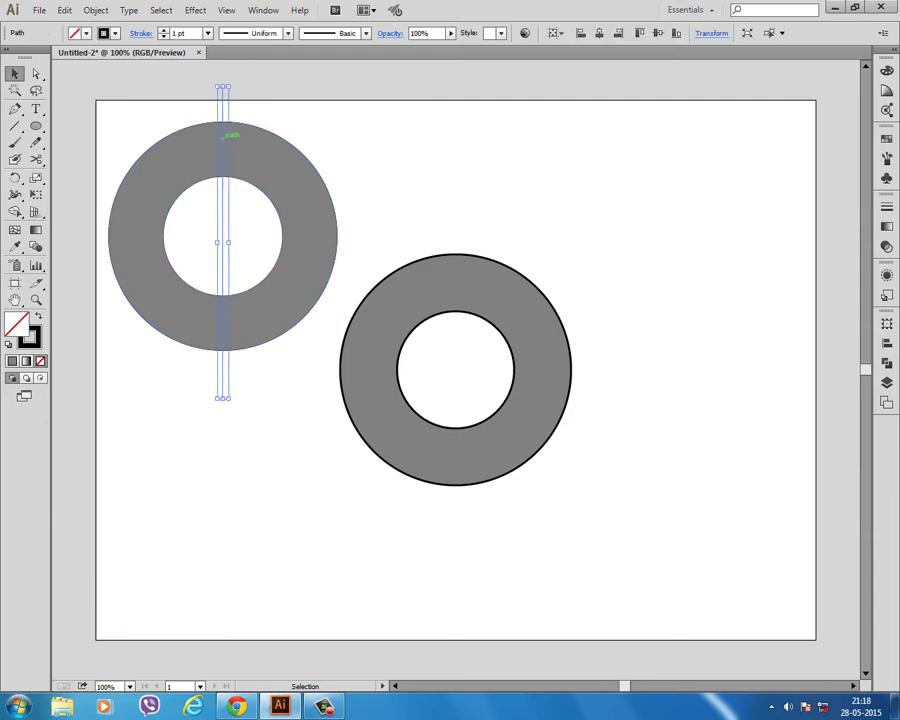
key("r")
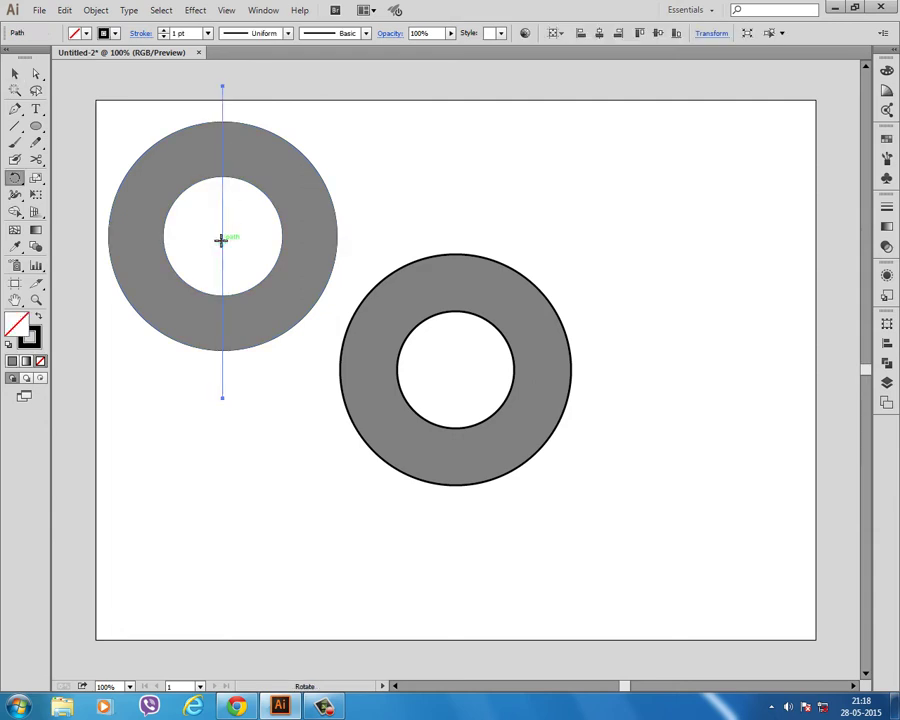
key("v")
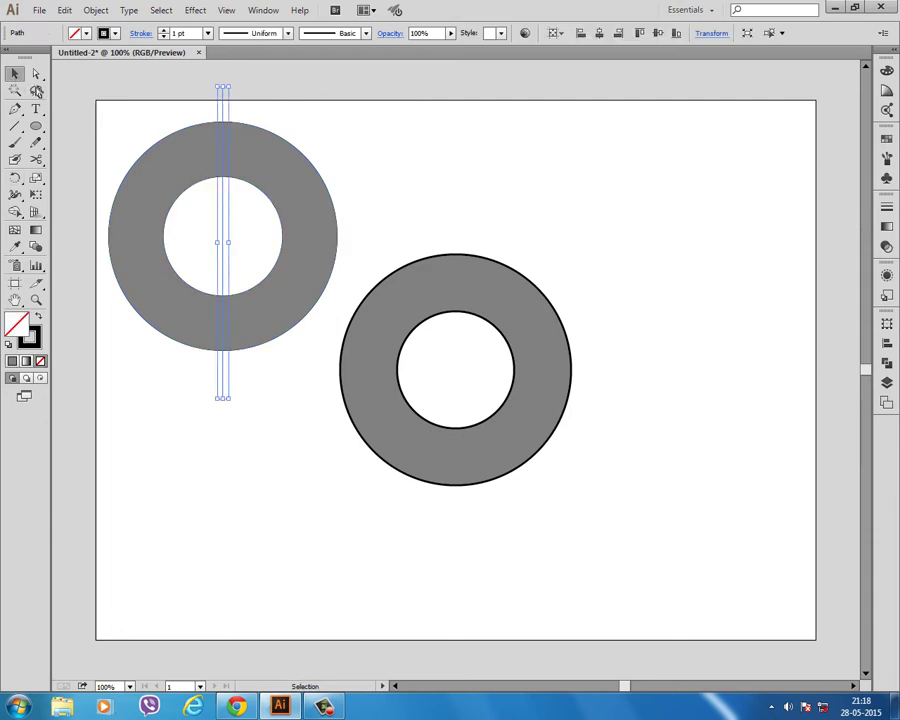
right_click(227, 238)
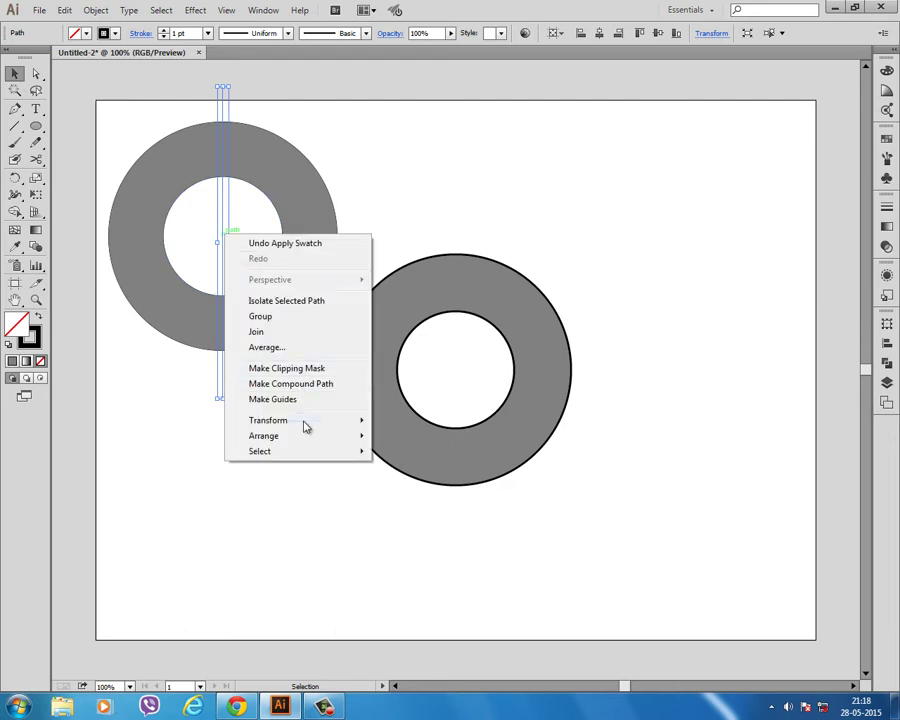
mouse_move(268, 420)
left_click(432, 455)
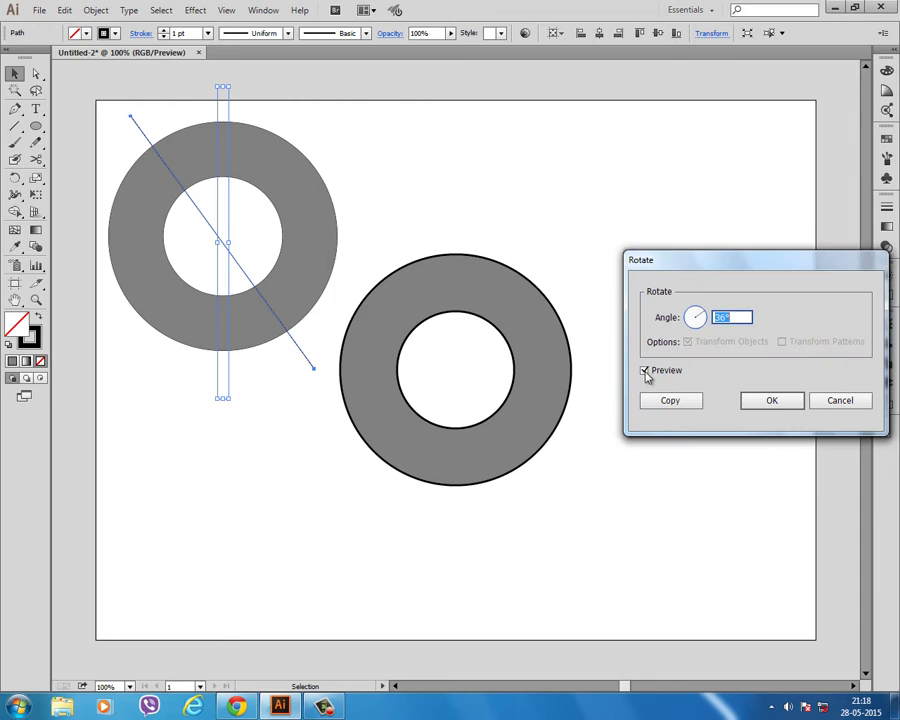
left_click(645, 370)
left_click(672, 402)
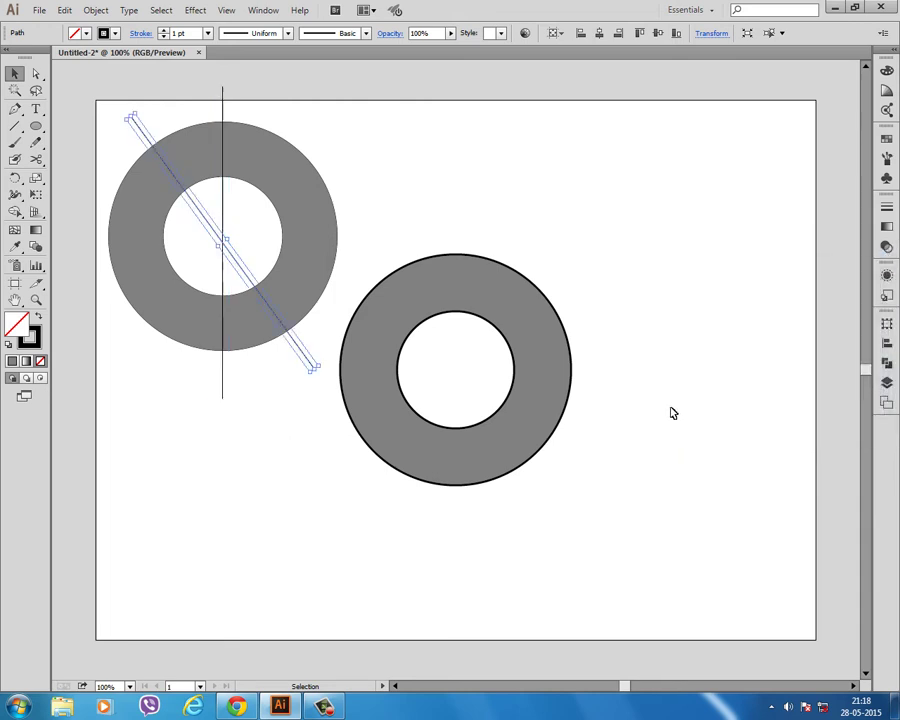
Step: Add a reflected copy of the diagonal line, then select the ring with all three lines
right_click(209, 230)
mouse_move(252, 412)
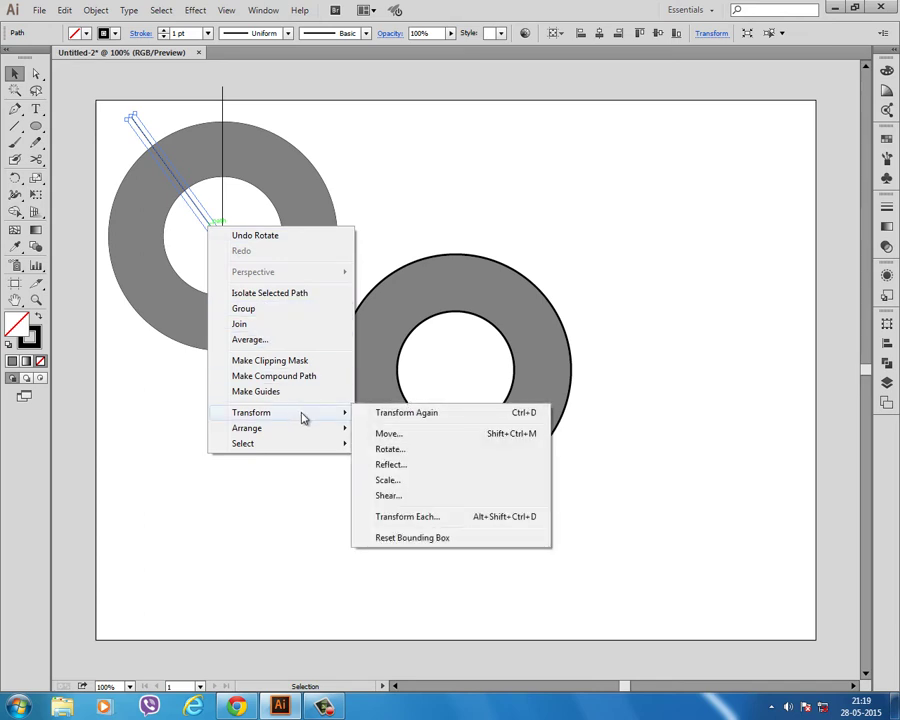
left_click(416, 465)
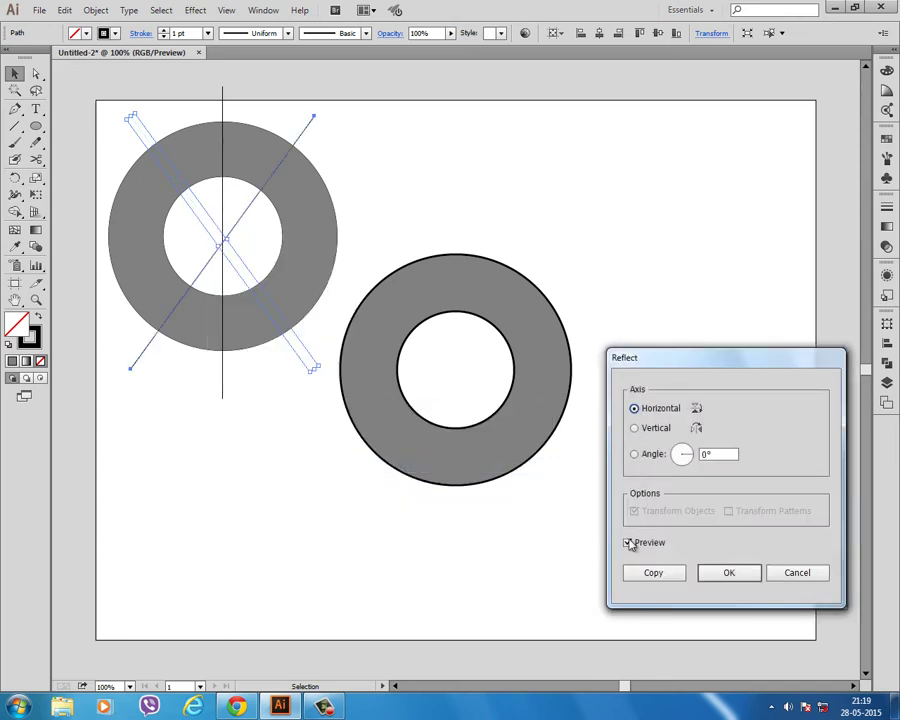
left_click(657, 577)
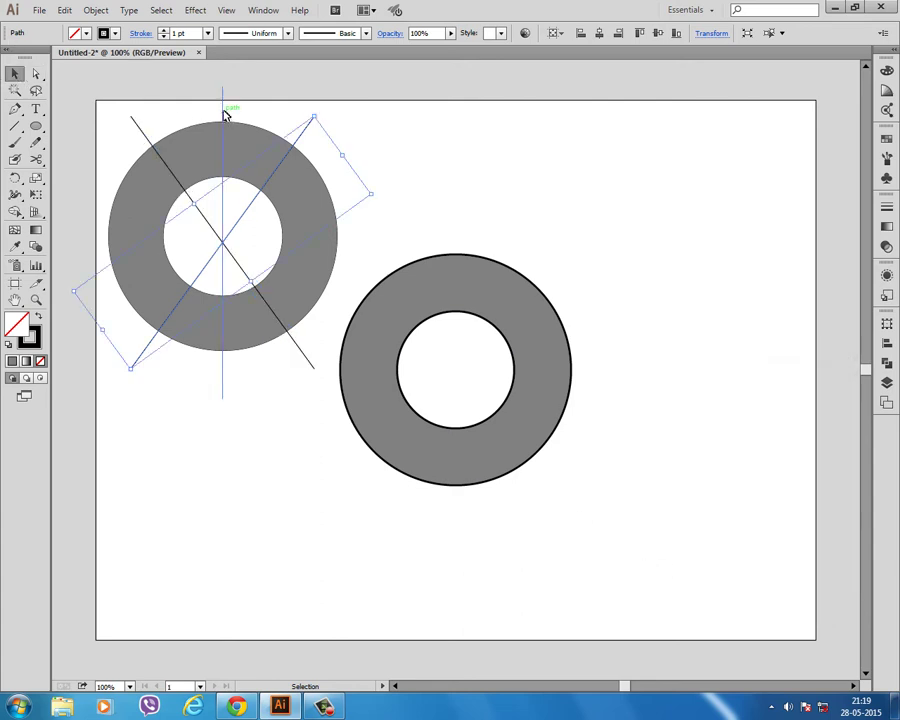
left_click_drag(80, 68, 263, 283)
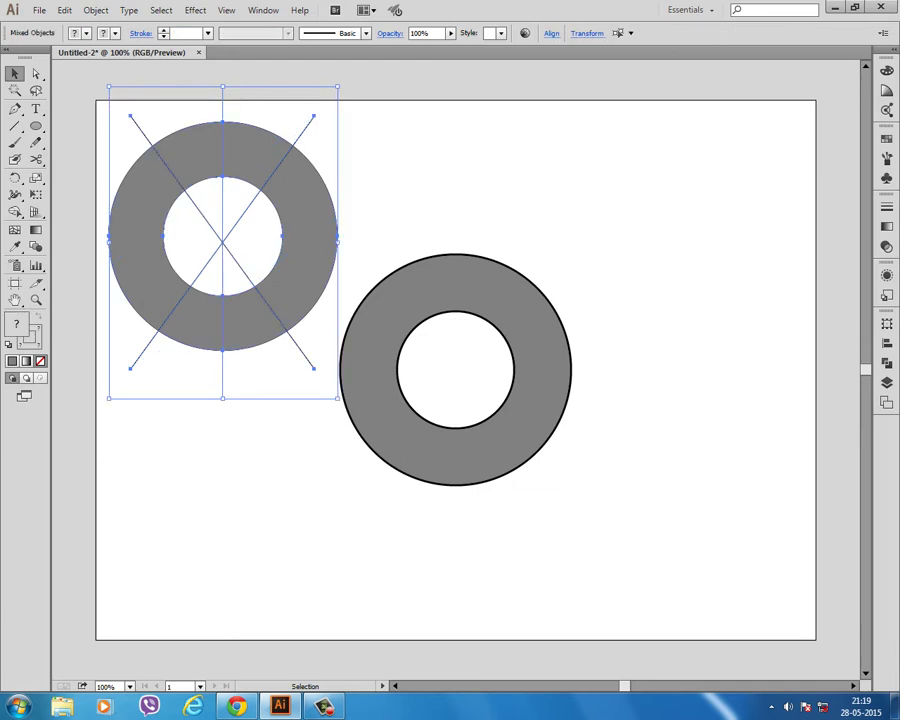
Step: Remove the ring's lower wedges and side segments with Shape Builder
left_click(15, 211)
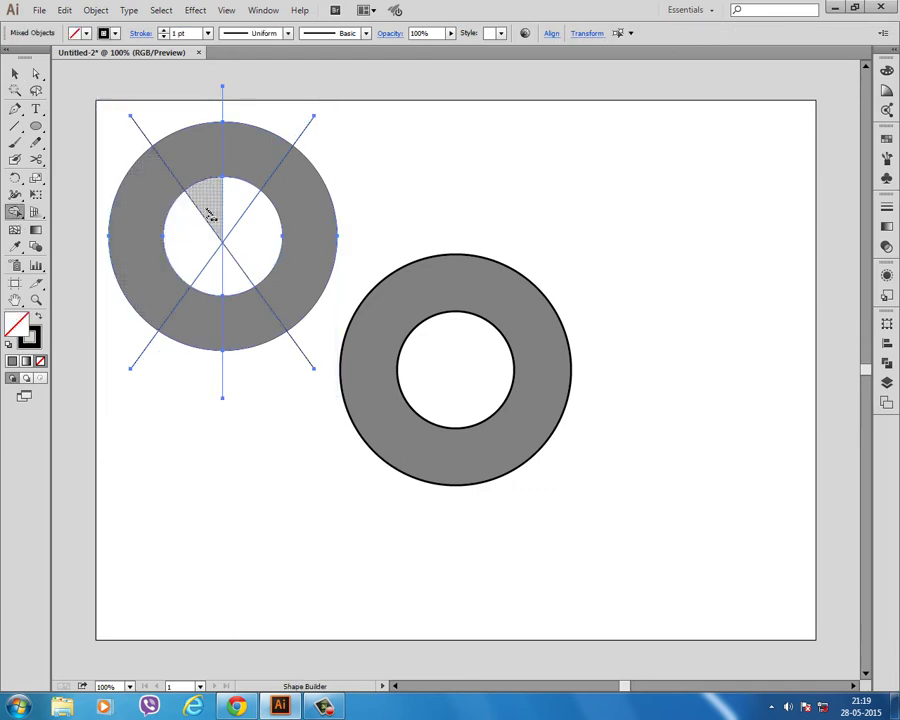
left_click_drag(216, 290, 218, 325)
left_click_drag(234, 282, 245, 333)
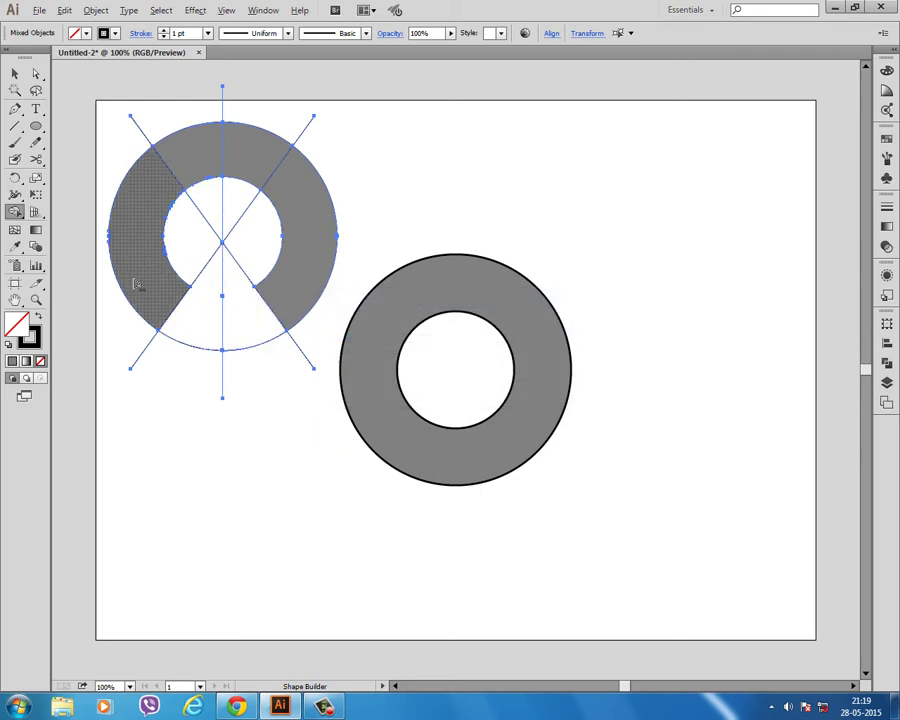
mouse_move(135, 284)
left_mouse_down()
mouse_move(276, 207)
mouse_move(300, 154)
mouse_move(305, 161)
left_mouse_up()
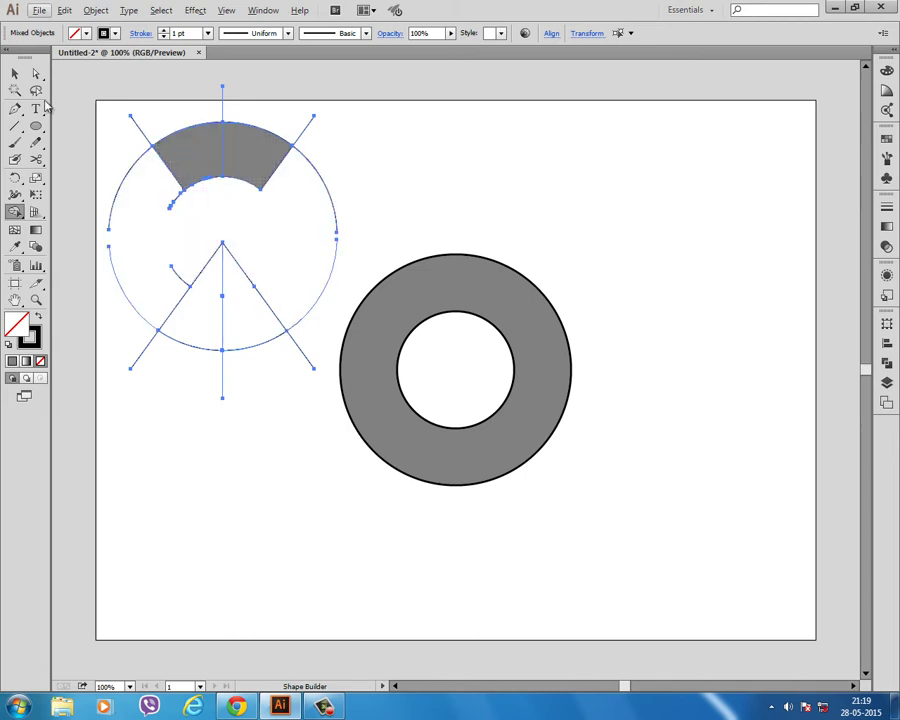
left_click(14, 76)
left_click(290, 284)
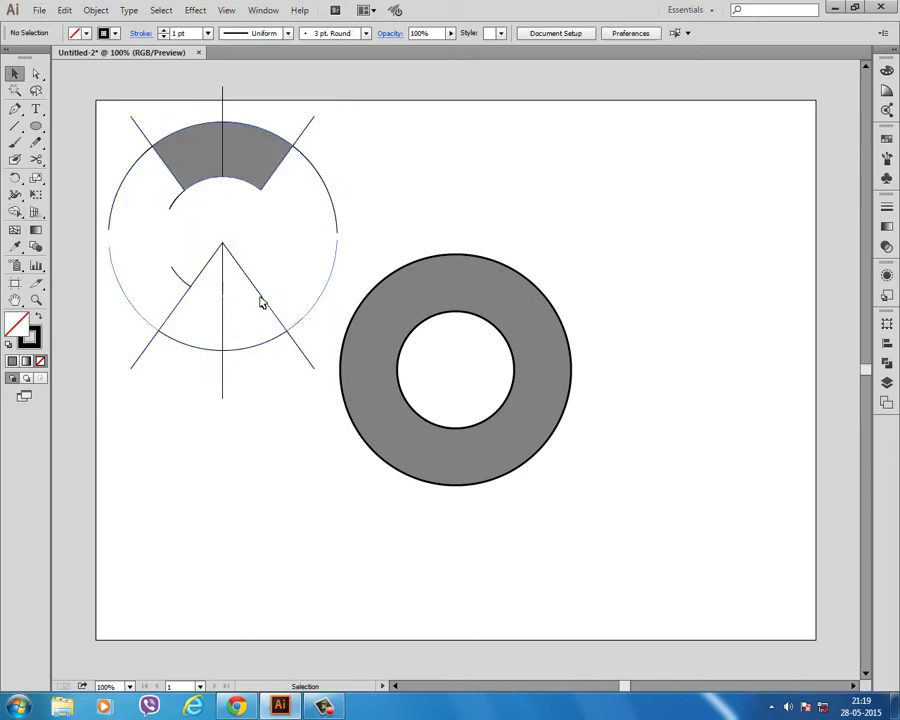
right_click(262, 302)
left_click(386, 155)
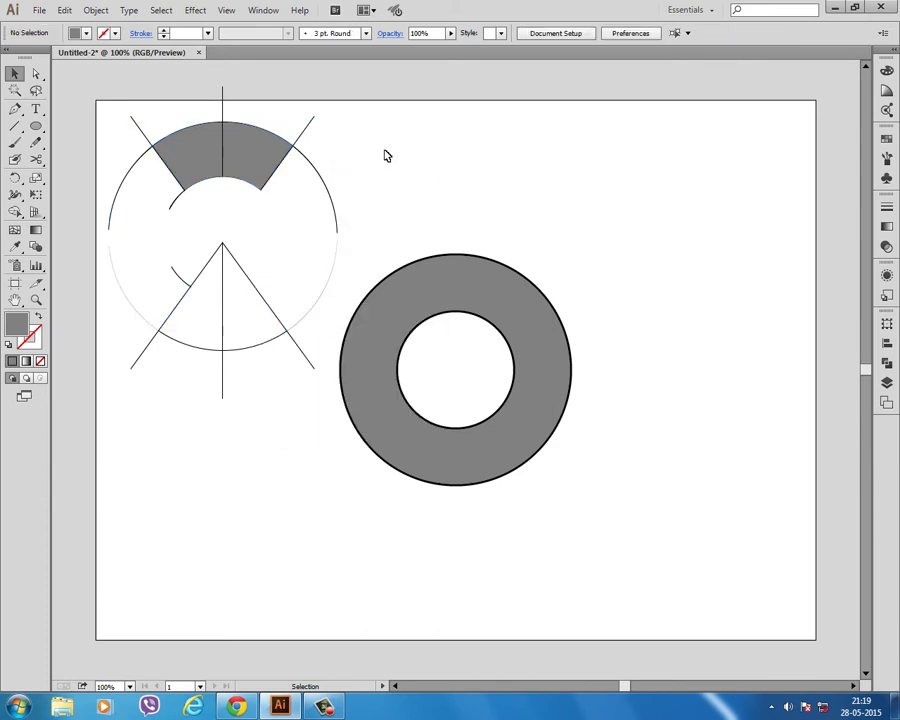
Step: Delete the stray line piece, leftover arcs, grey band and top lines, keeping the wedge
left_click(258, 349)
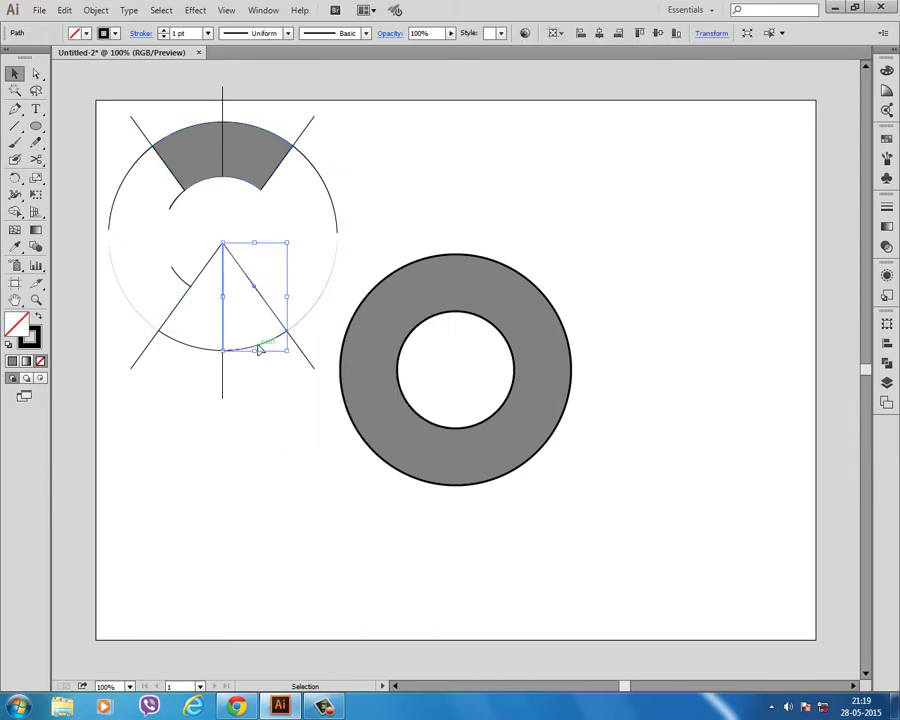
left_click_drag(128, 348, 158, 380)
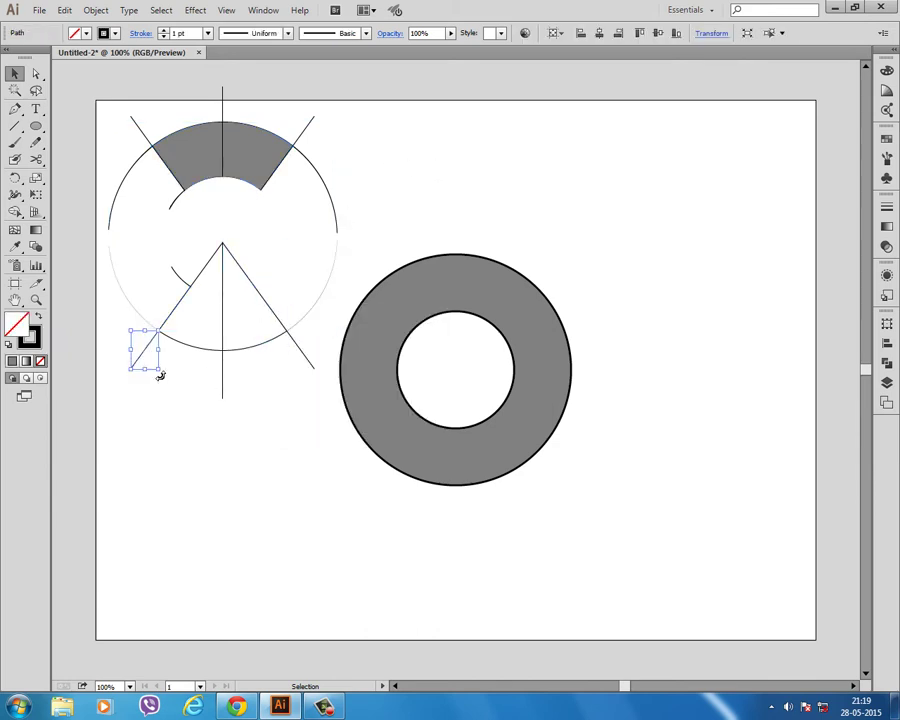
key("Delete")
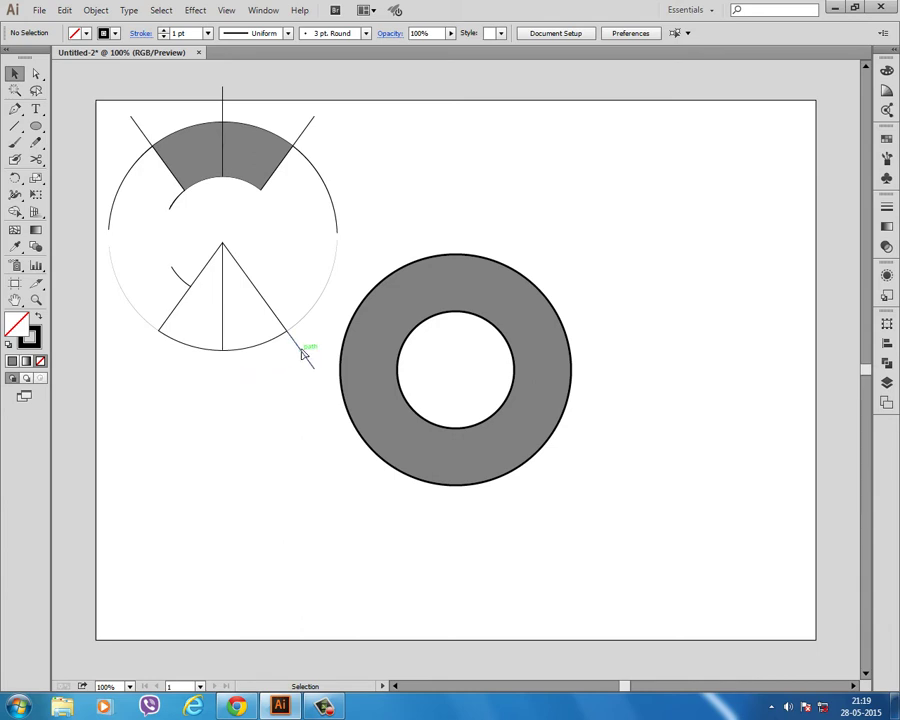
left_click(177, 271)
key("Delete")
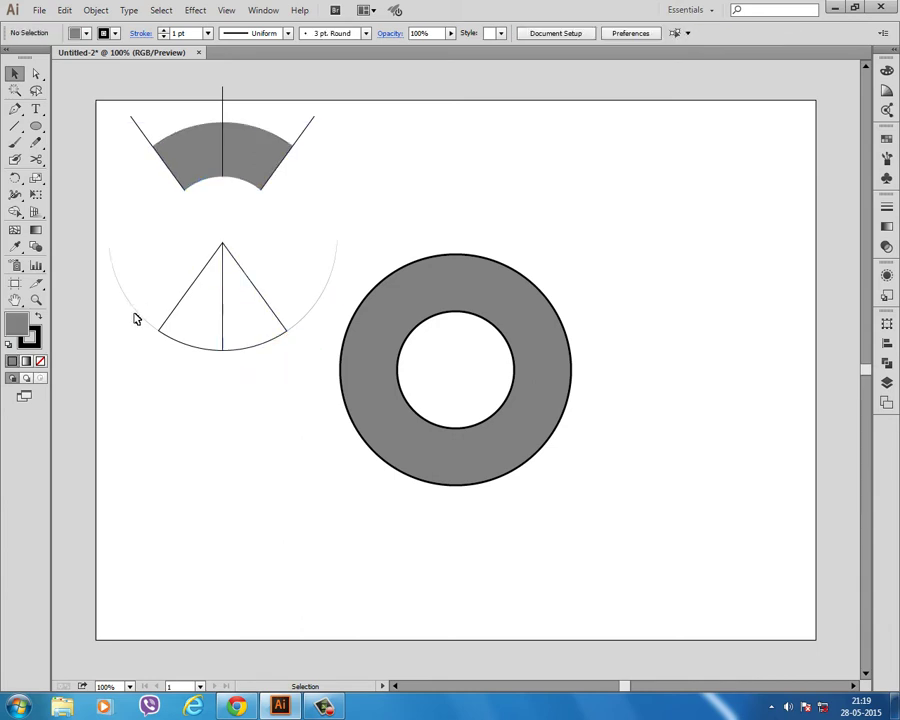
left_click(136, 319)
key("Delete")
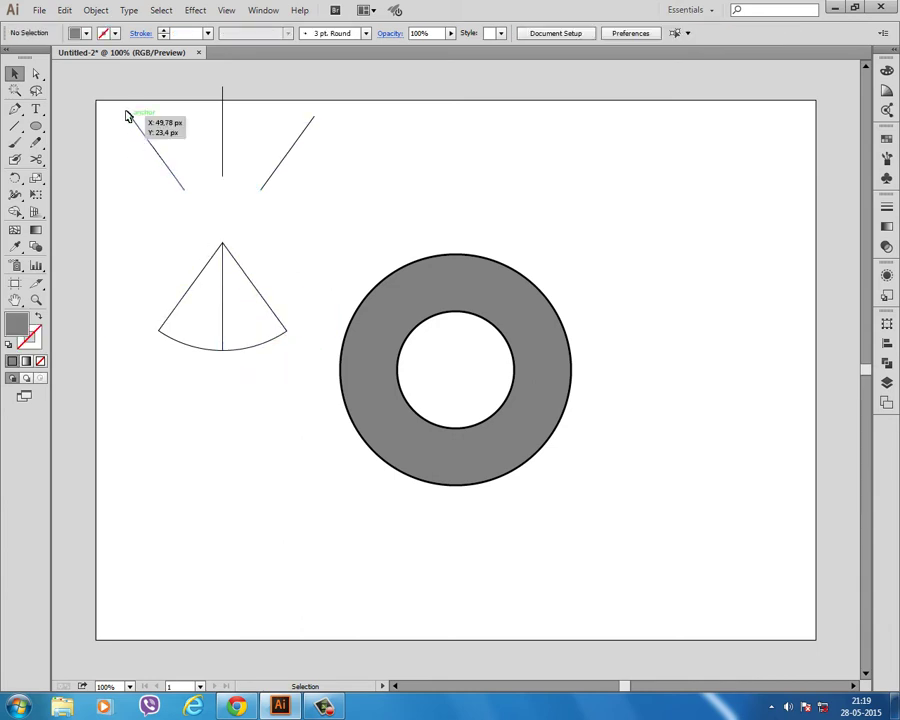
left_click_drag(124, 108, 362, 220)
key("Delete")
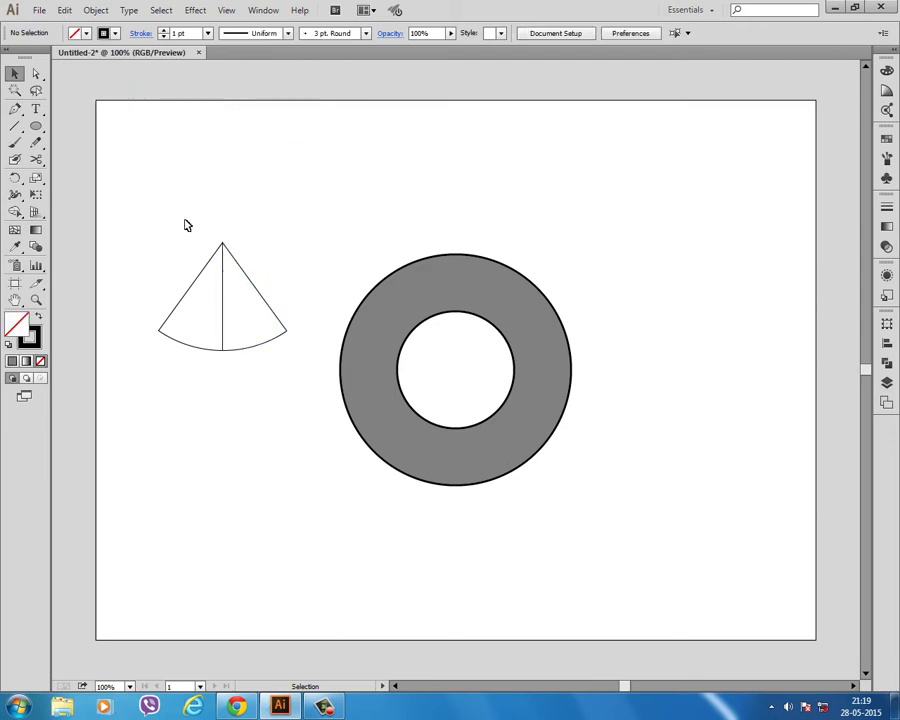
left_click(249, 282)
Step: Place a copy of the wedge higher up and merge it into one shape
mouse_move(227, 285)
left_mouse_down()
mouse_move(243, 218)
mouse_move(317, 162)
left_mouse_up()
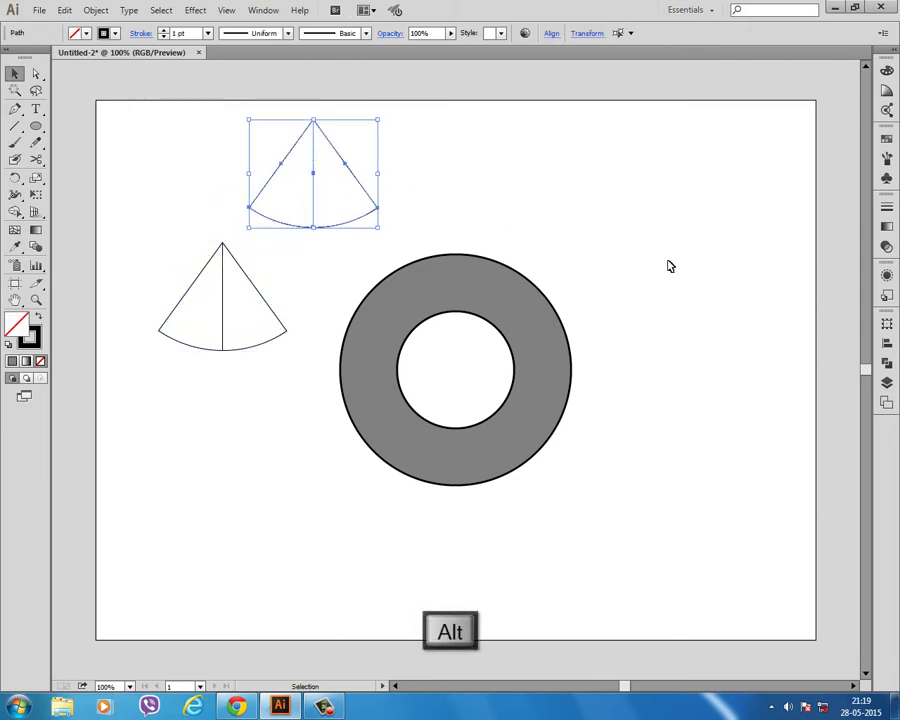
left_click(886, 362)
left_click(722, 347)
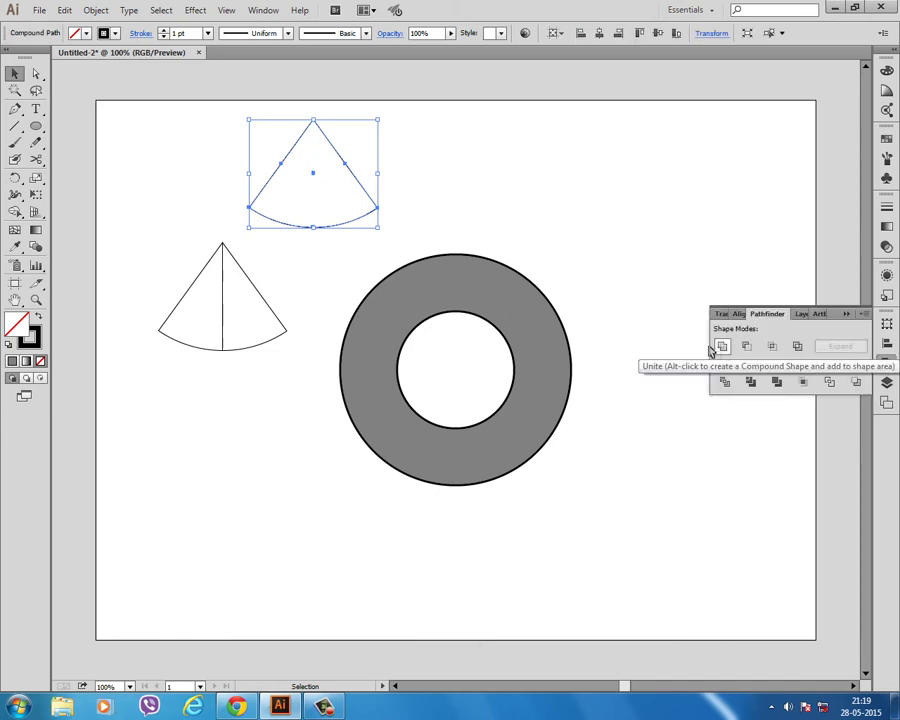
left_click(475, 195)
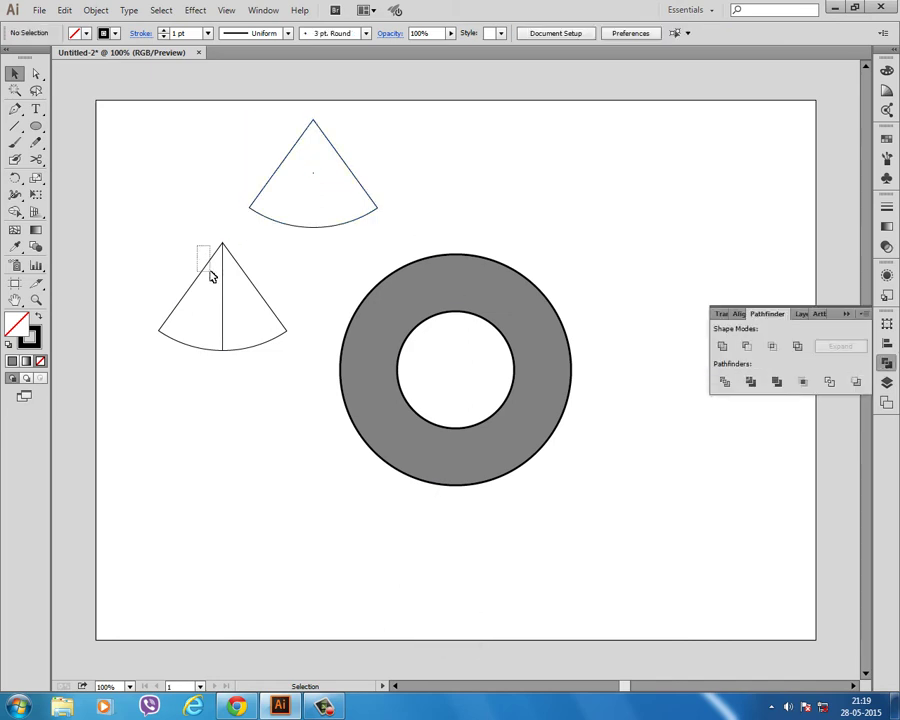
Step: Fill the left half of the lower wedge with a 60° linear gradient
left_click_drag(211, 277, 208, 280)
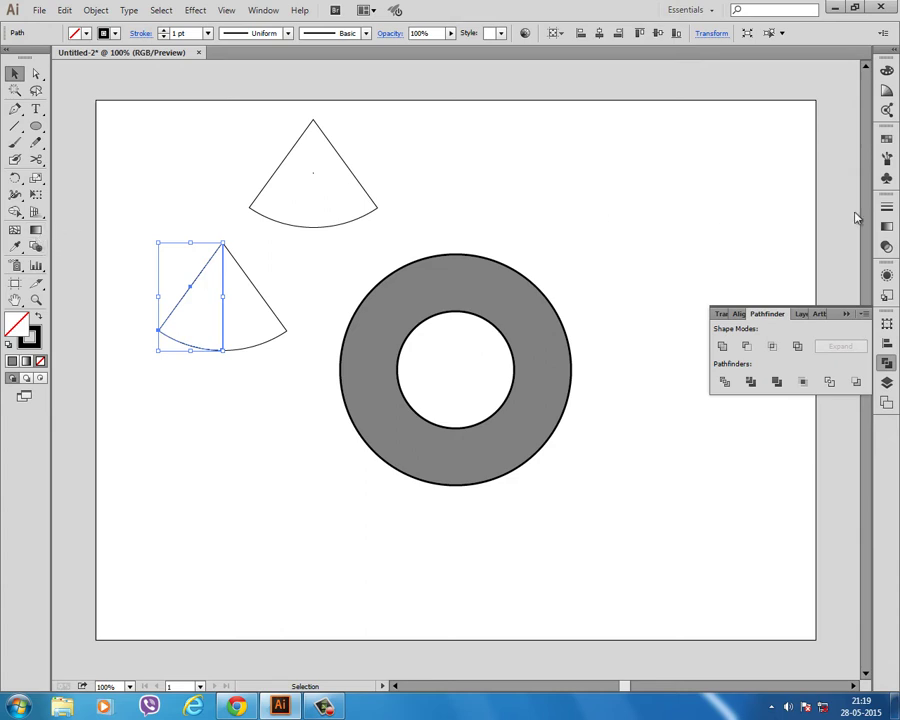
left_click(888, 229)
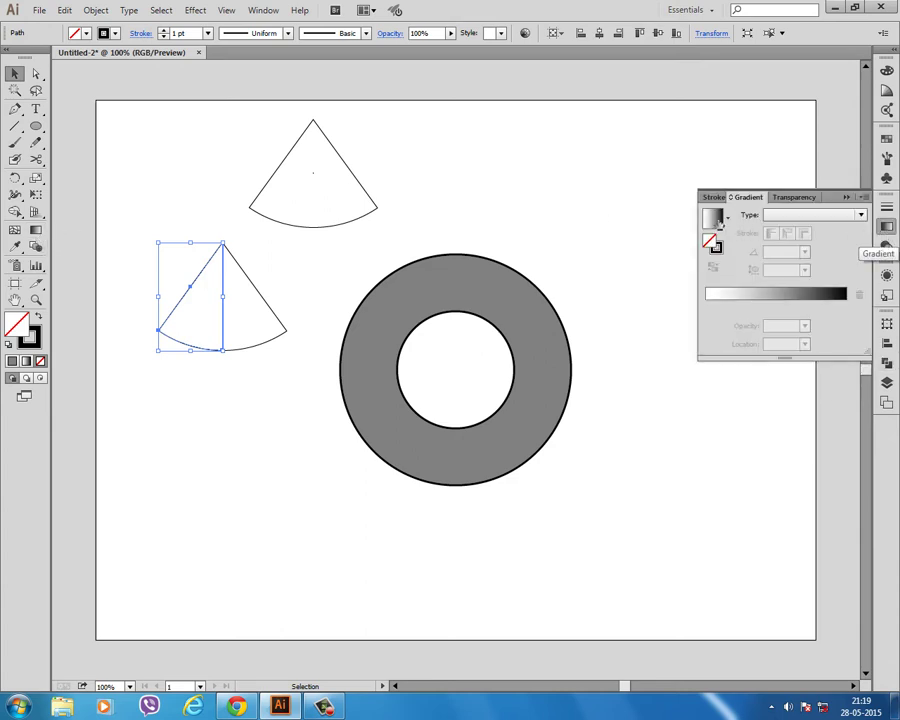
left_click(713, 221)
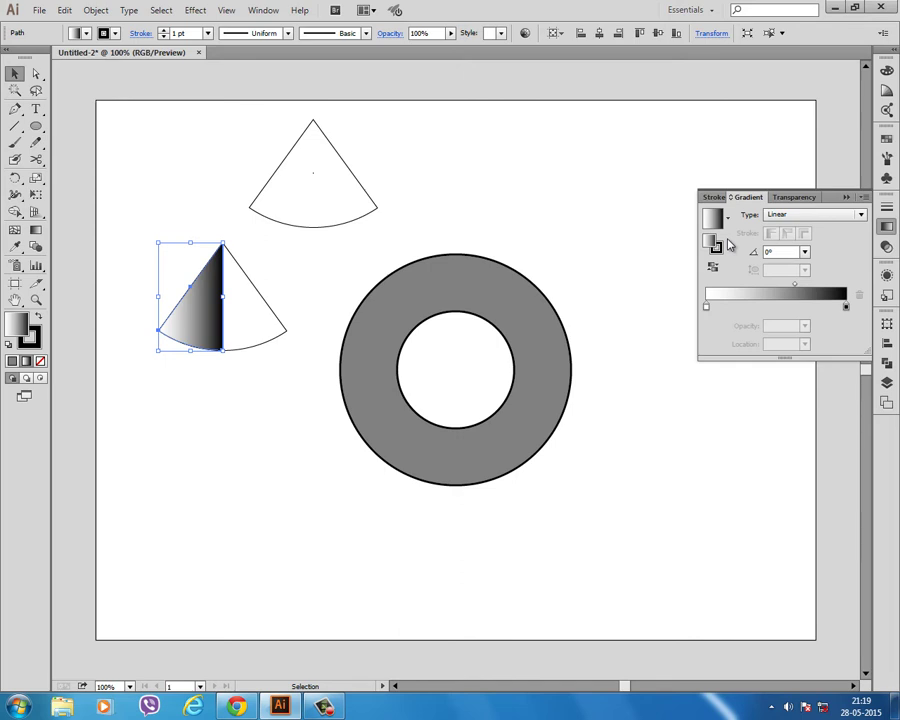
left_click(805, 252)
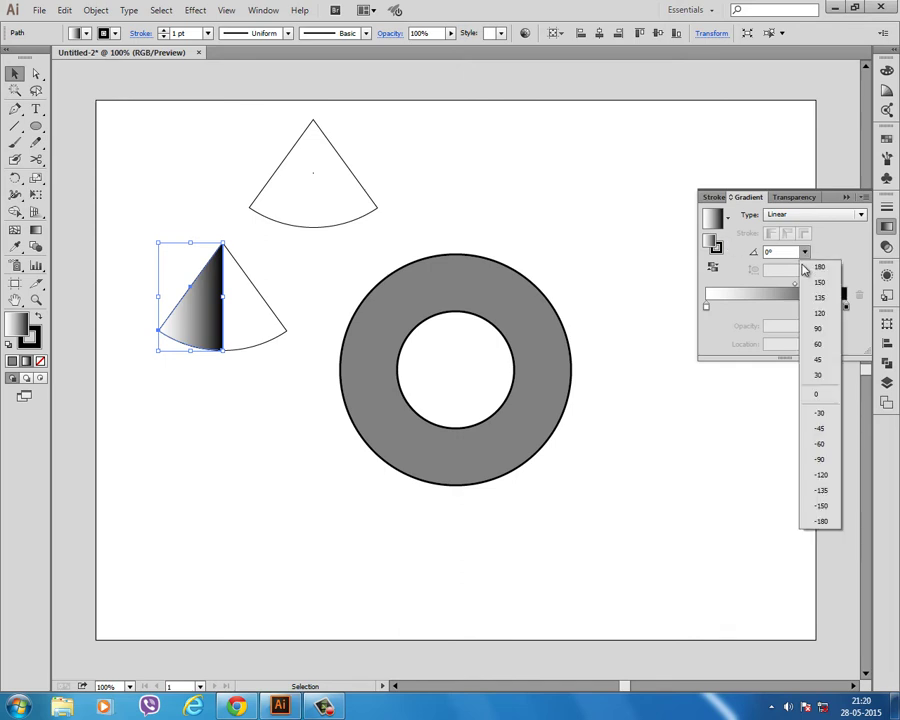
left_click(816, 345)
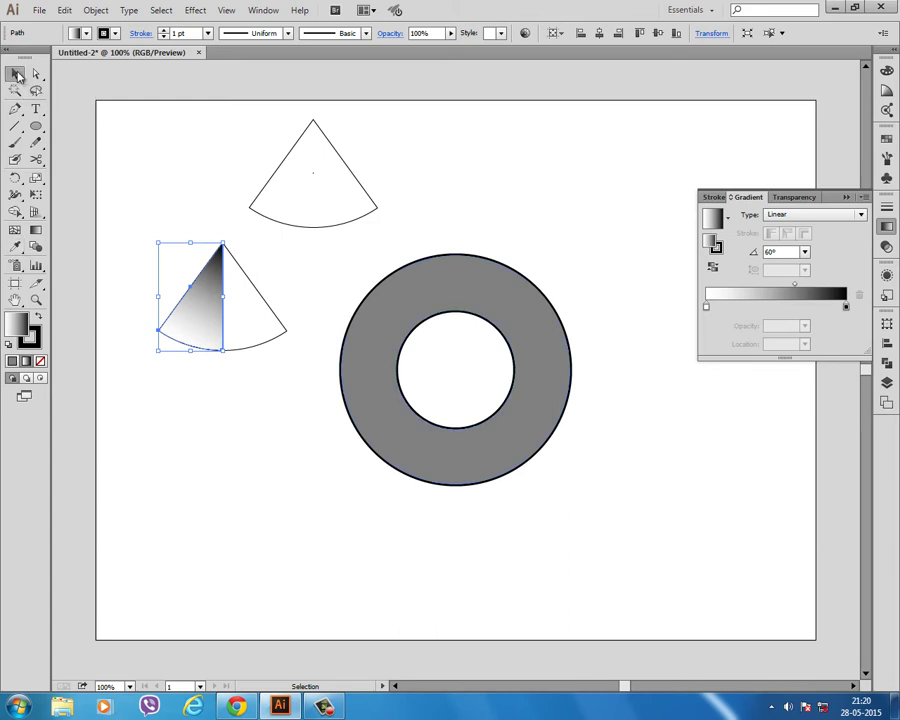
Step: Fill the right wedge half black and remove the outline from both halves
left_click(17, 75)
left_click(243, 276)
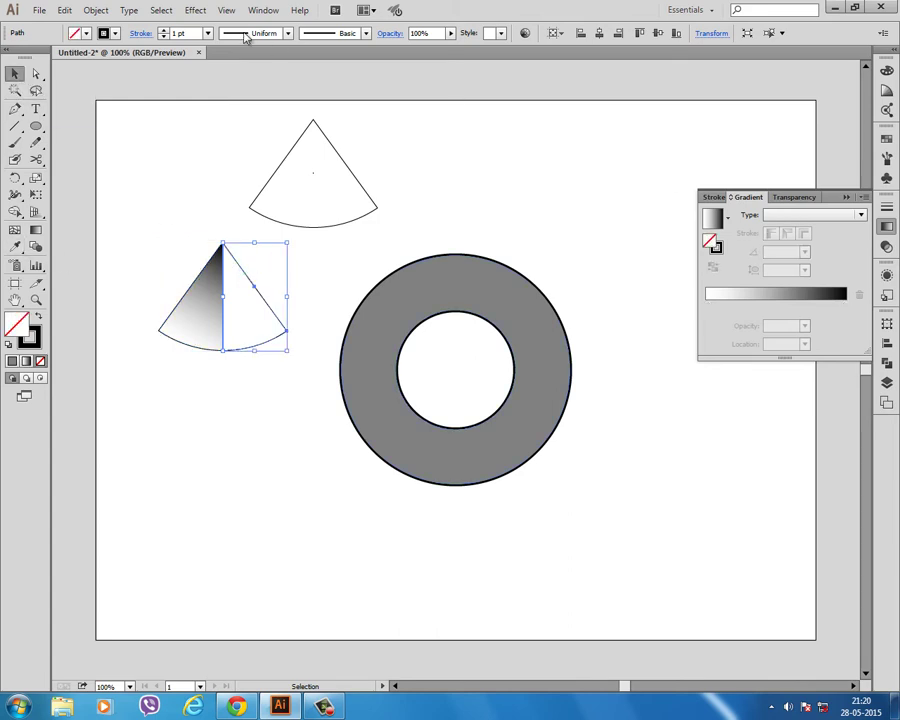
left_click(72, 32)
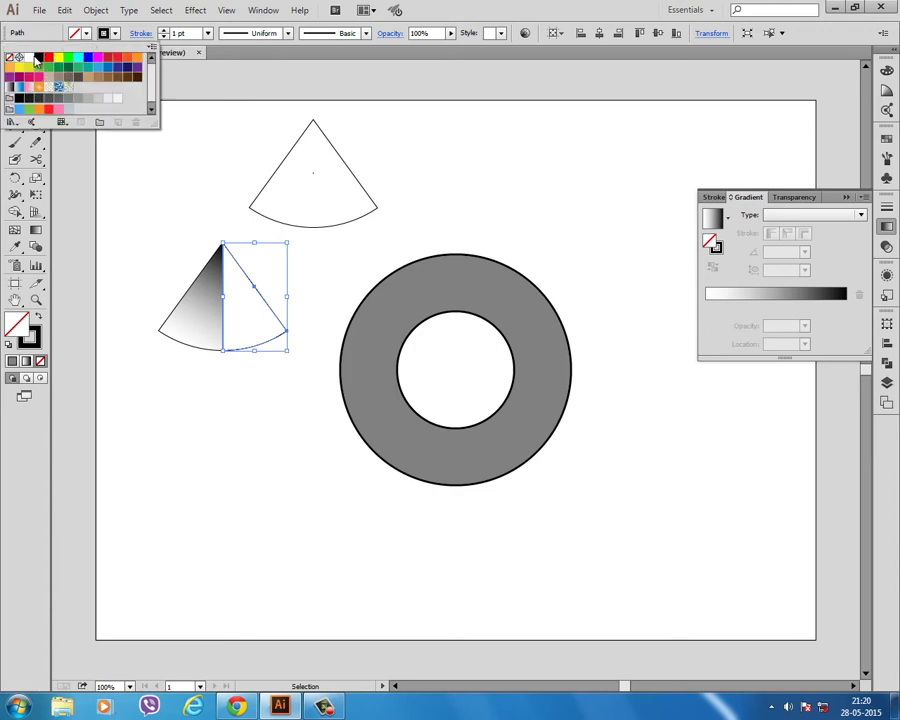
left_click(38, 57)
left_click(159, 221)
left_click_drag(161, 218, 245, 260)
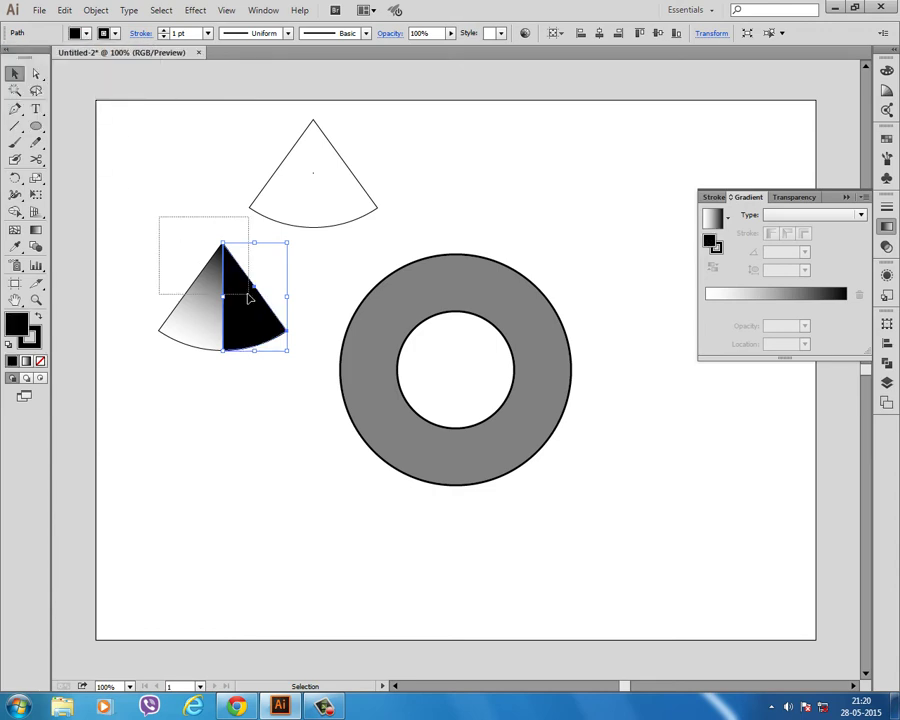
left_click(115, 33)
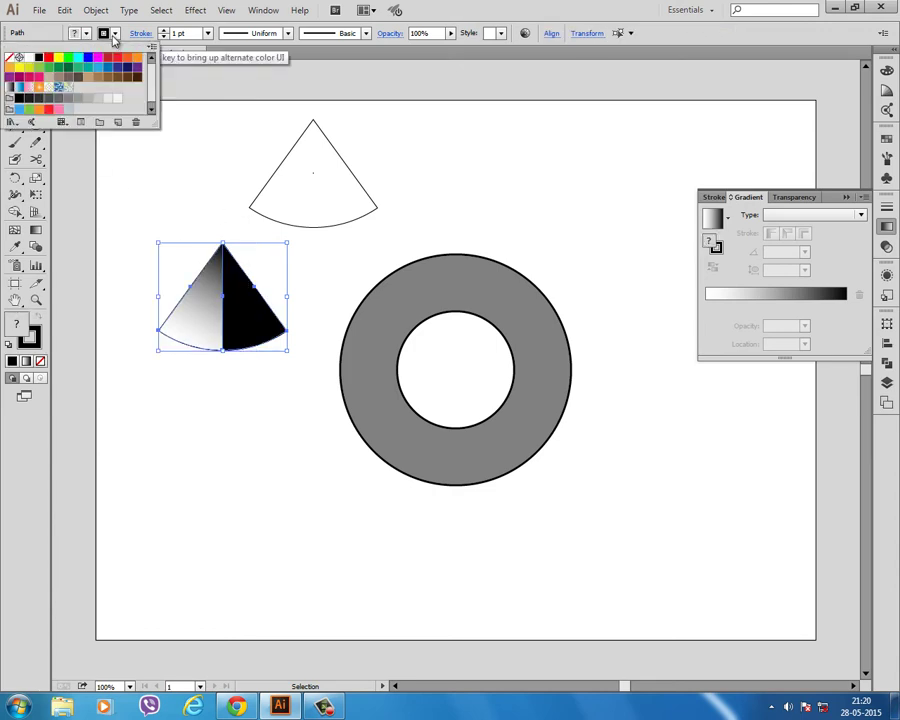
left_click(9, 57)
left_click(191, 207)
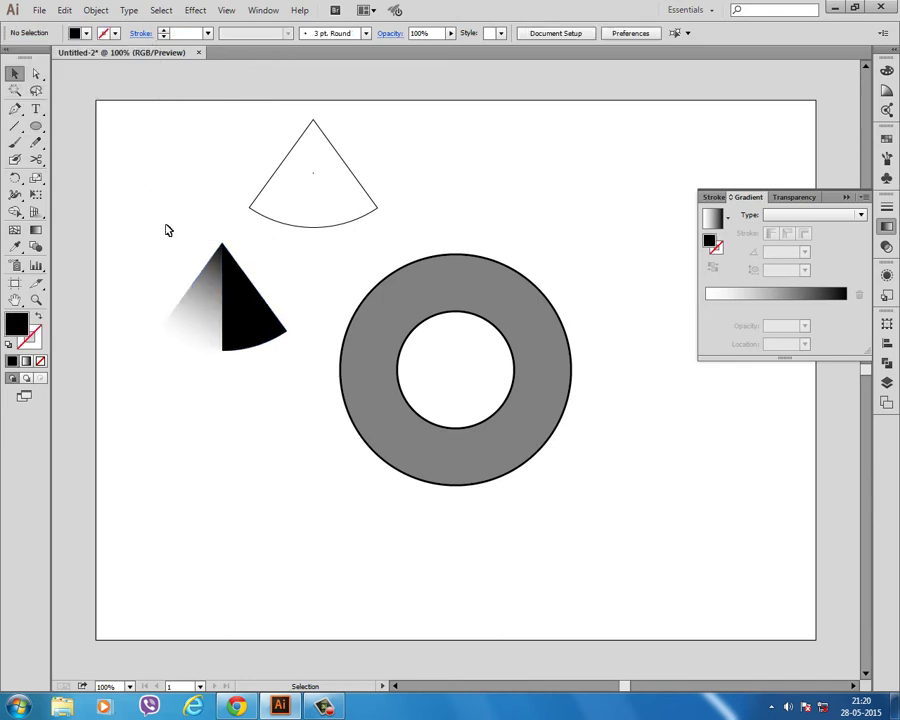
mouse_move(167, 229)
left_mouse_down()
mouse_move(229, 302)
mouse_move(476, 442)
mouse_move(476, 434)
mouse_move(469, 441)
left_mouse_up()
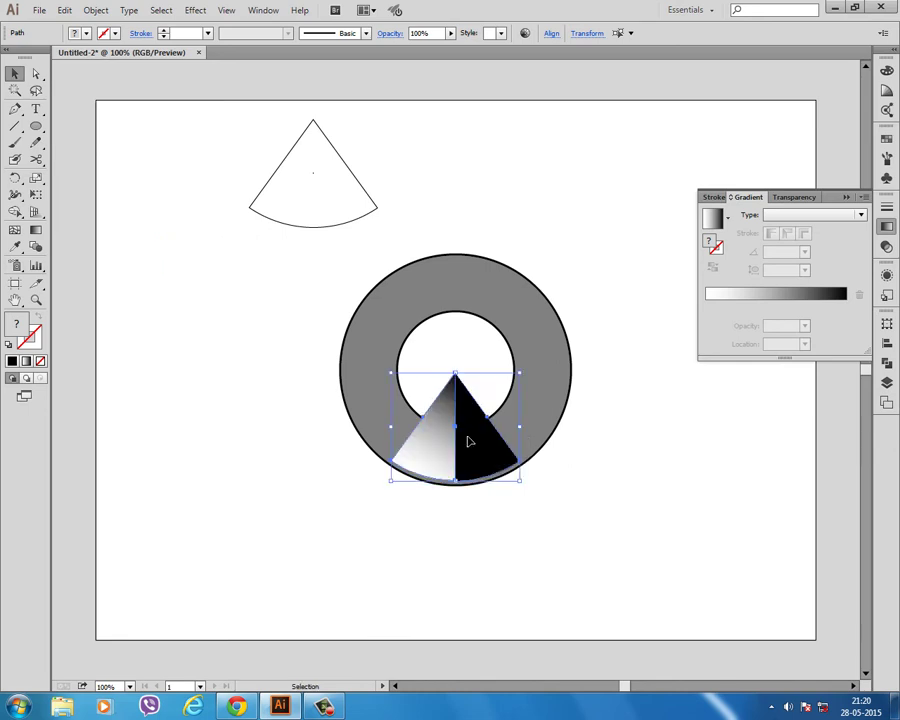
Step: Nudge the two-tone wedge about 4.5 px down so its base is flush with the ring's bottom
left_click(200, 323)
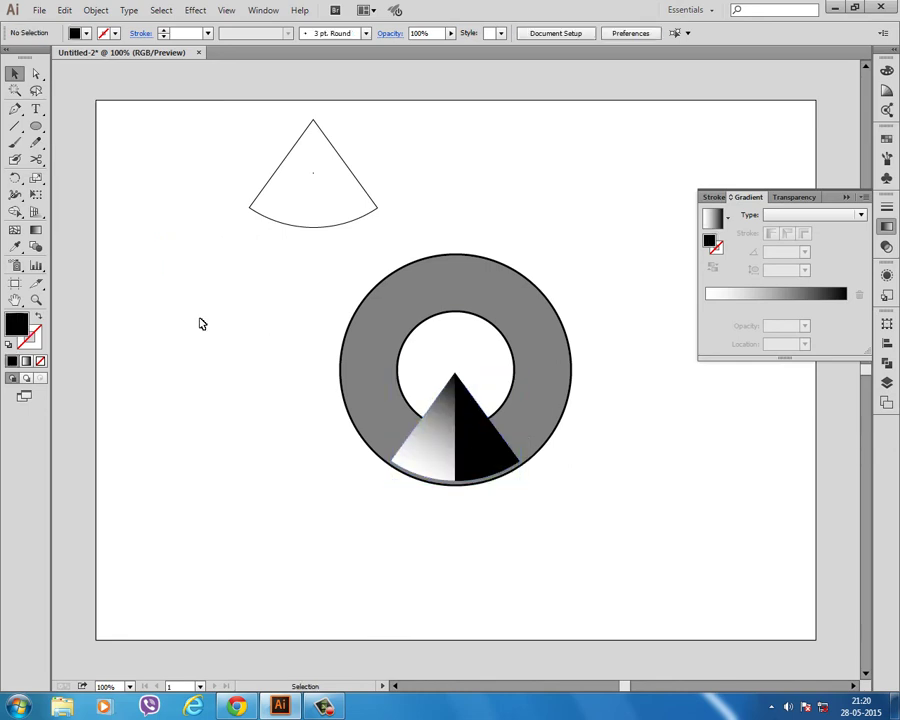
left_click(458, 398)
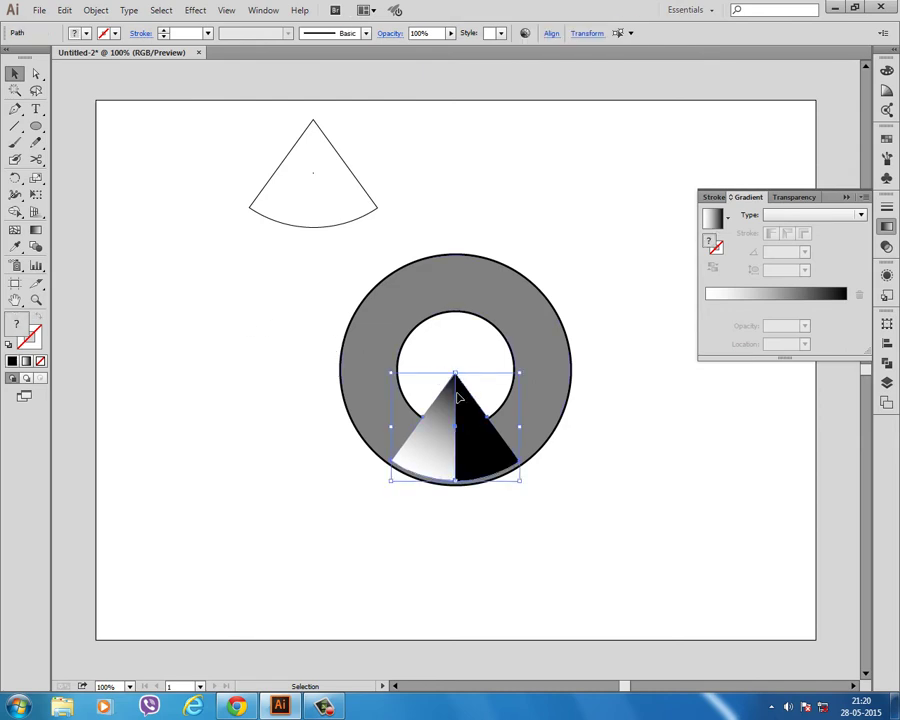
left_click_drag(463, 401, 466, 409)
scroll(483, 463, "up", 1)
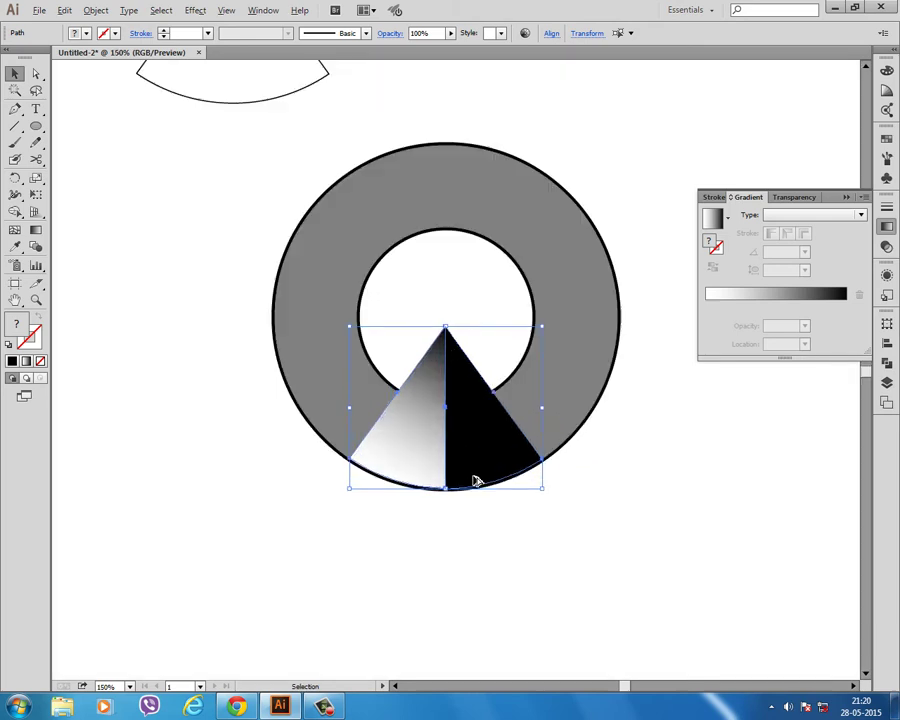
scroll(476, 480, "up", 1)
left_click(263, 556)
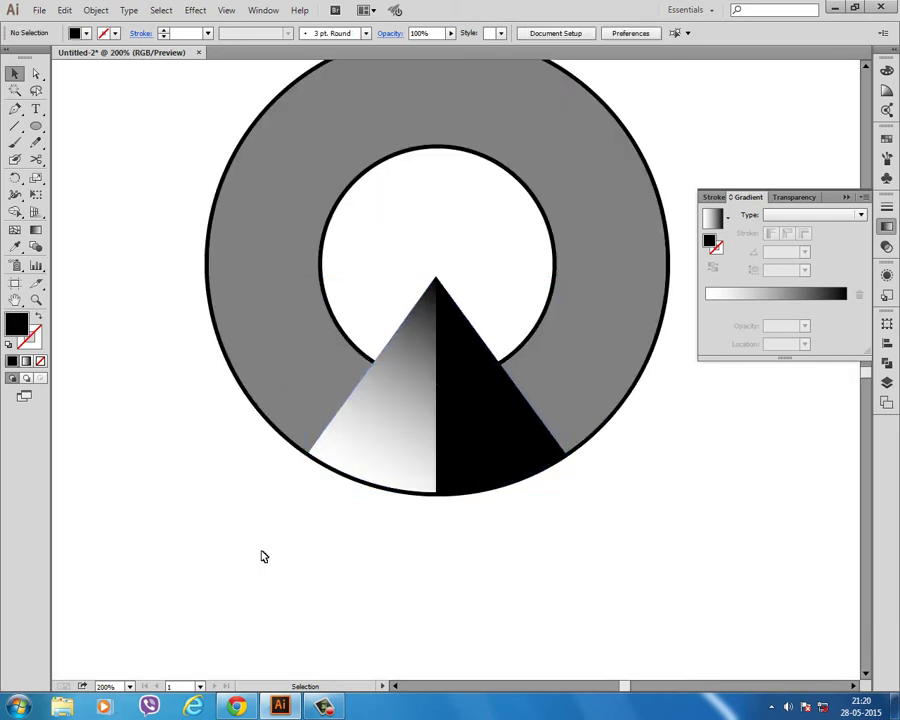
scroll(336, 426, "down", 2)
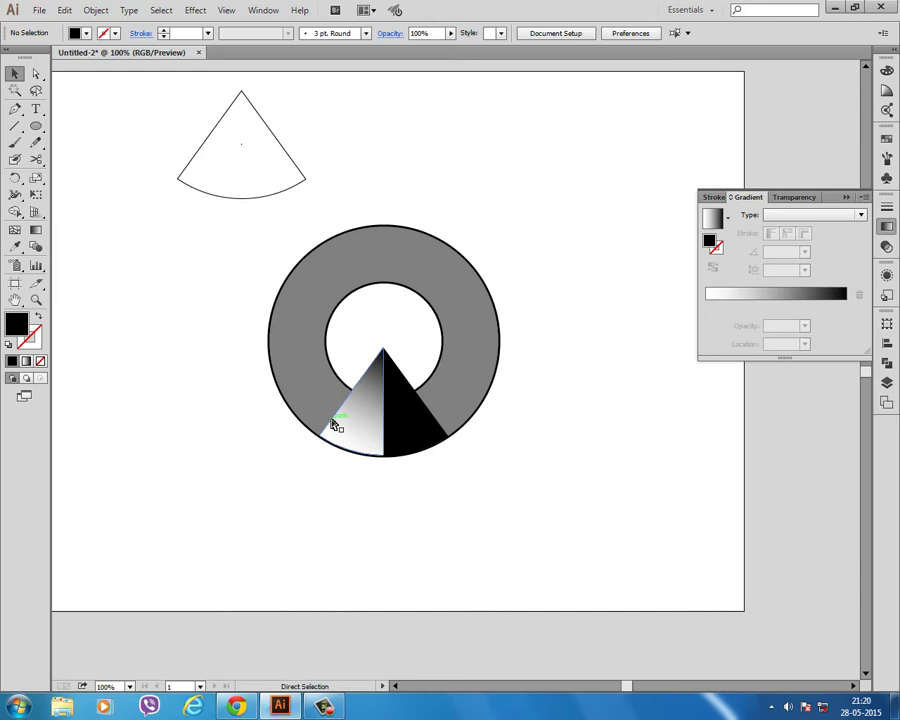
Step: Fill the outline wedge light grey and cut its path at the left corner with Scissors
left_click_drag(245, 140, 342, 222)
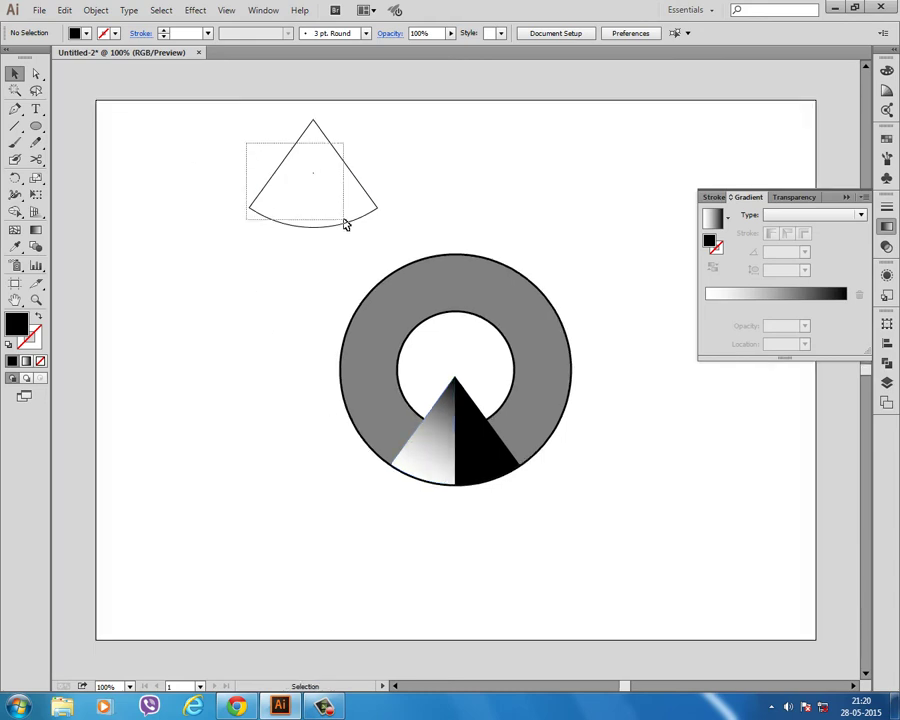
left_click(86, 33)
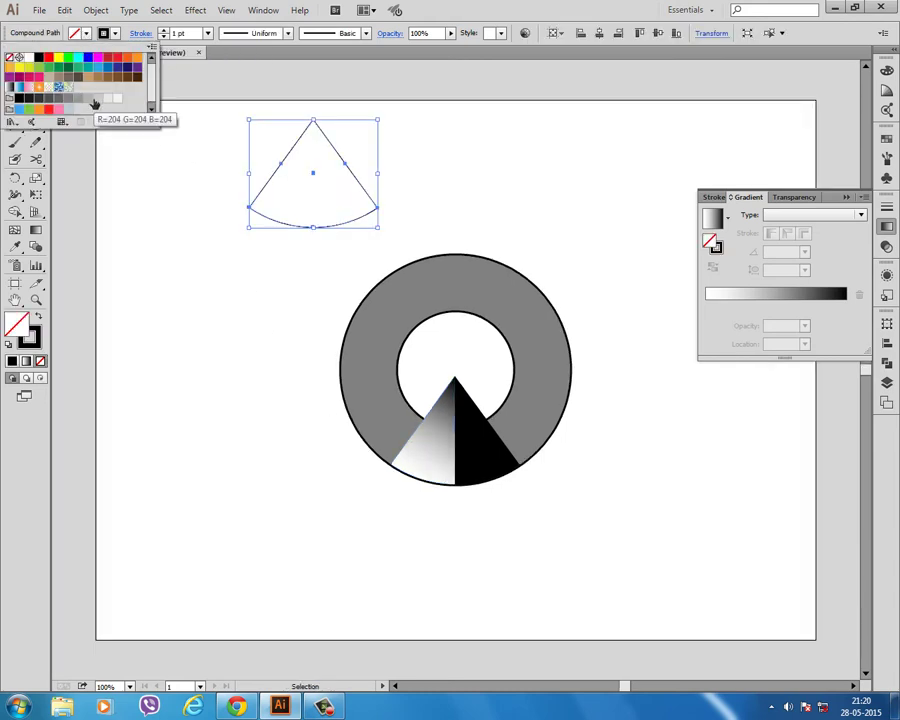
left_click(88, 97)
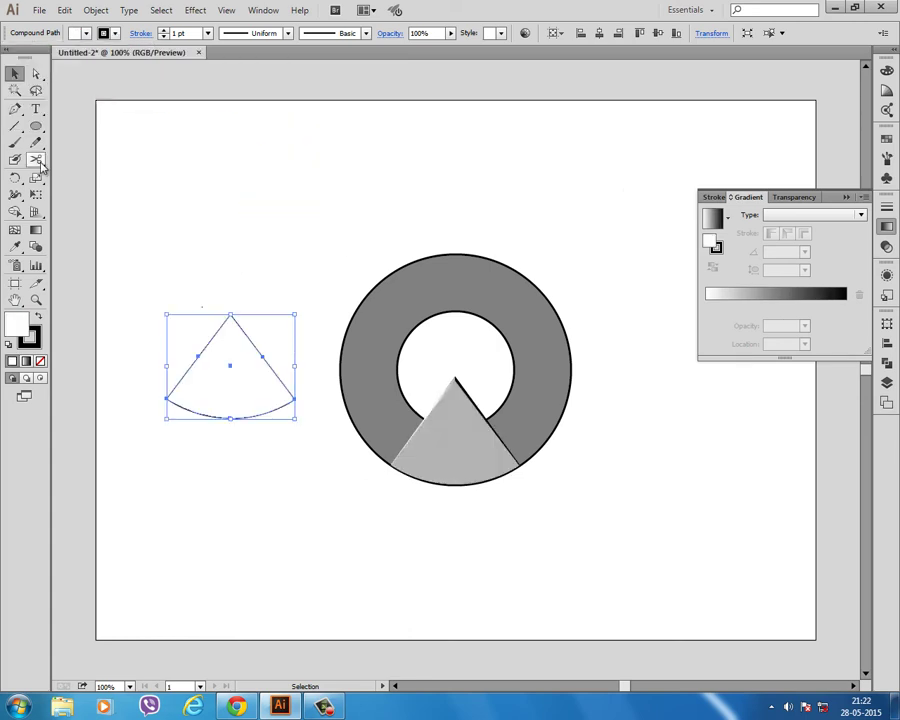
left_click(40, 164)
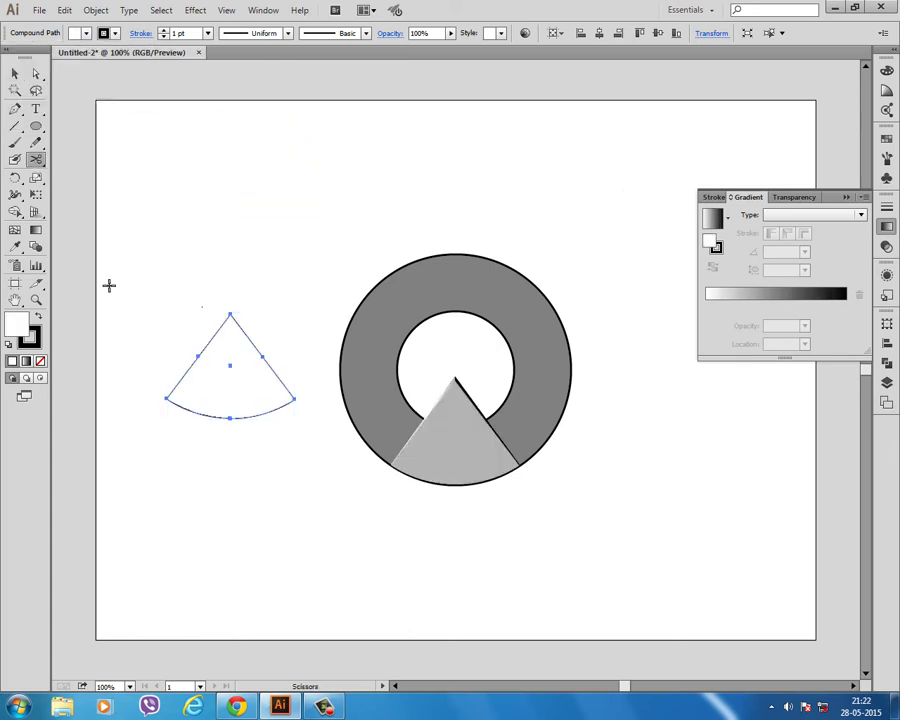
left_click(166, 399)
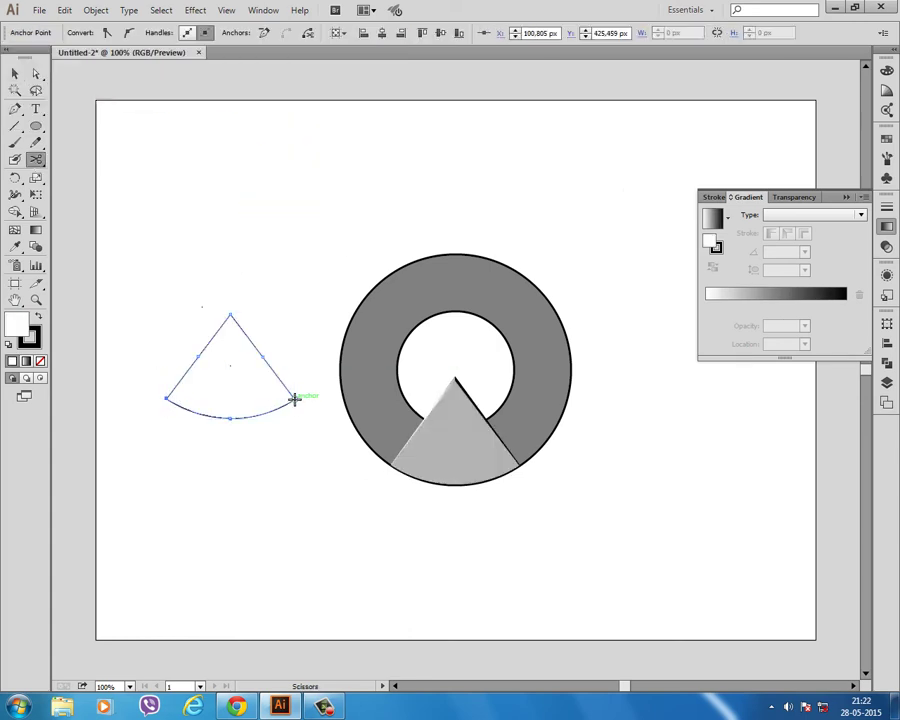
Step: Reselect the cut wedge outline and release its compound path into separate paths
key("v")
left_click_drag(220, 380, 296, 254)
left_click(266, 414)
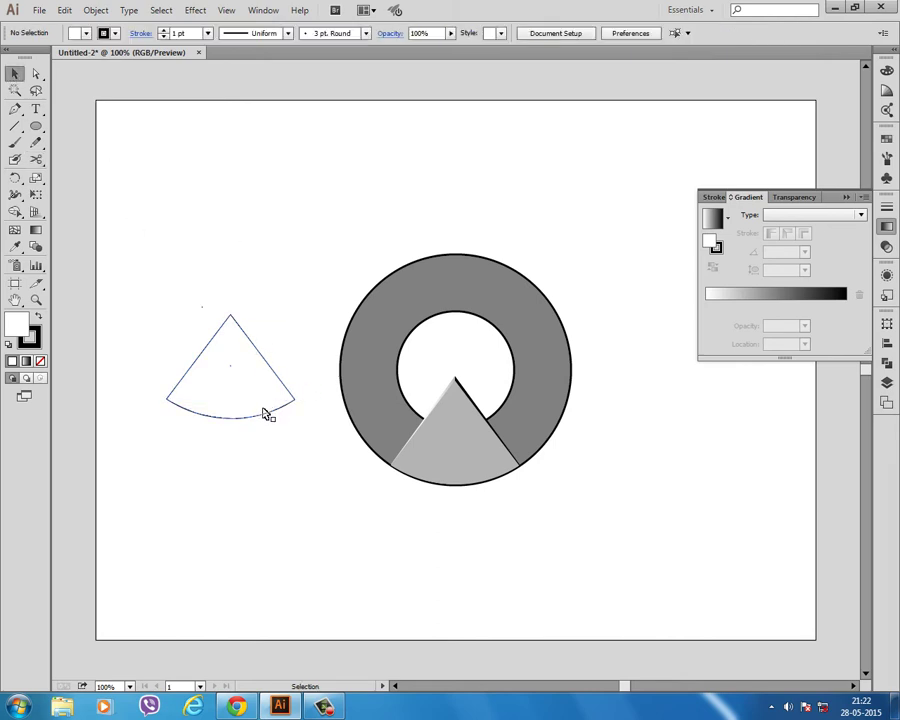
left_click(264, 413)
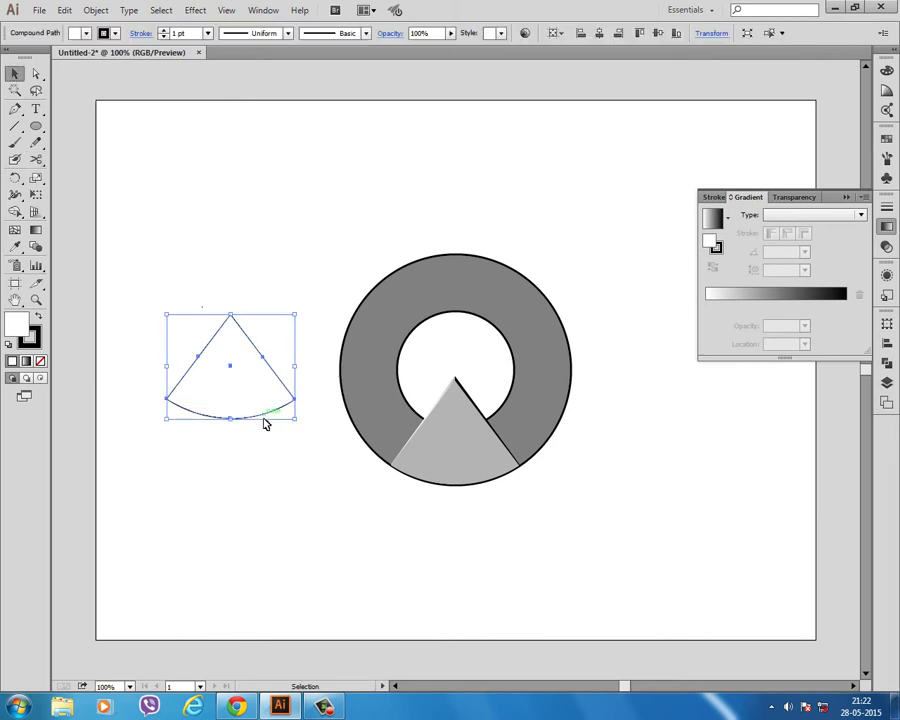
left_click(263, 416)
left_click(263, 416)
right_click(261, 413)
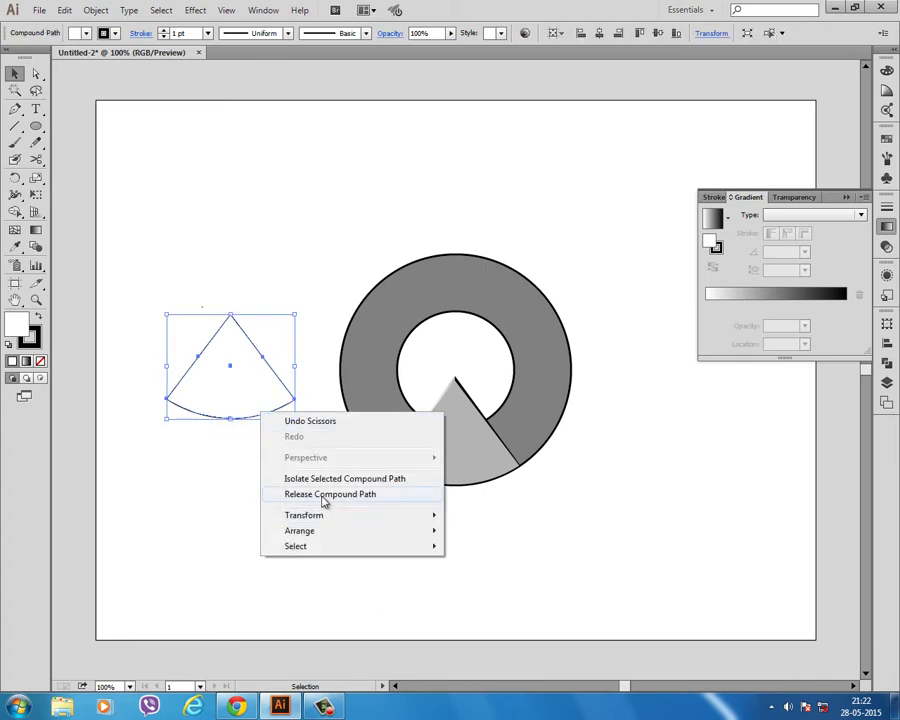
left_click(324, 494)
Step: Delete the released bottom arc and triangle outline
left_click(207, 468)
left_click(247, 418)
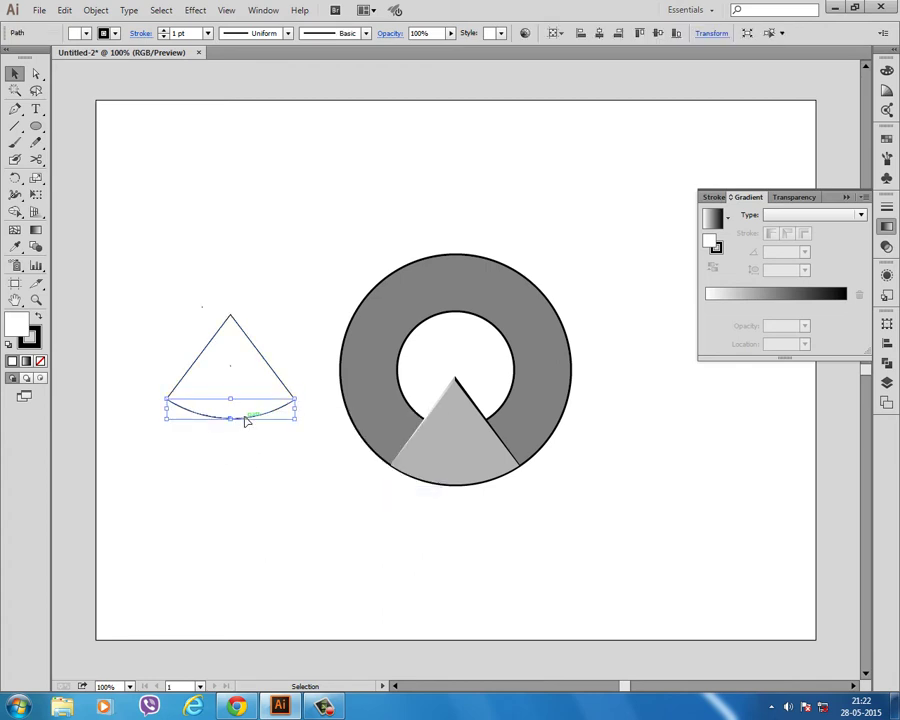
key("Delete")
left_click(249, 341)
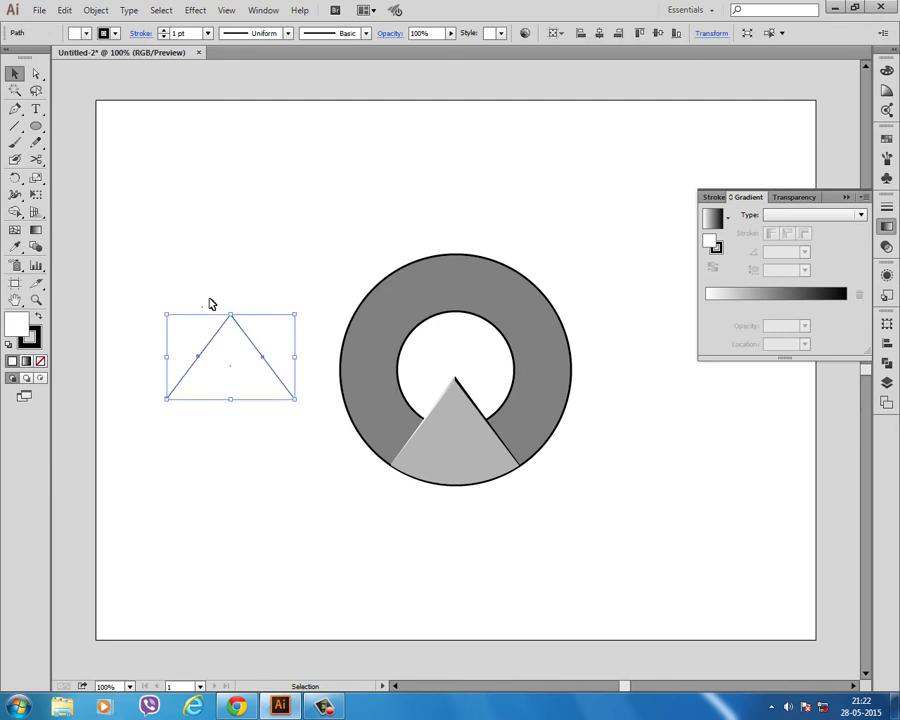
key("Delete")
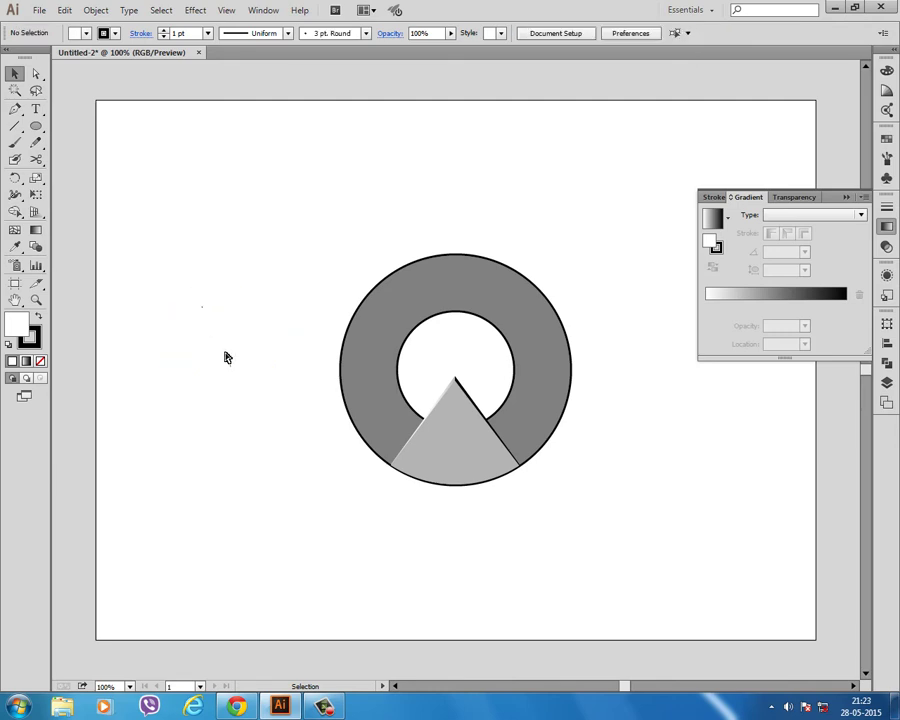
Step: Restore the deleted triangle outline, move it beside the ring's top, and delete stray points
key("ctrl+z")
mouse_move(165, 398)
left_mouse_down()
mouse_move(194, 277)
mouse_move(221, 383)
mouse_move(255, 396)
left_mouse_up()
key("Delete")
key("Delete")
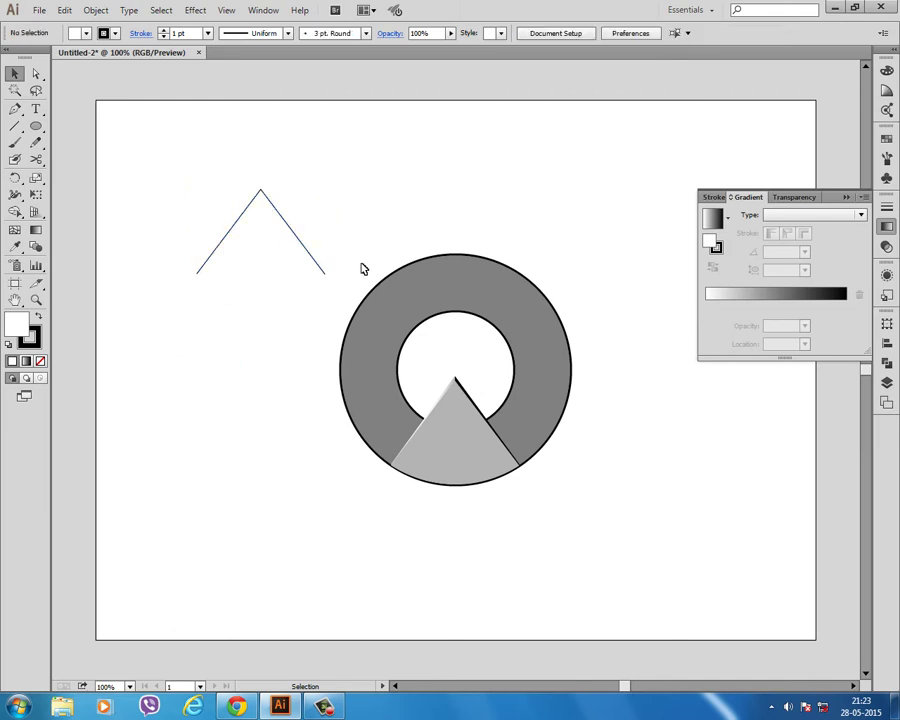
left_click(284, 227)
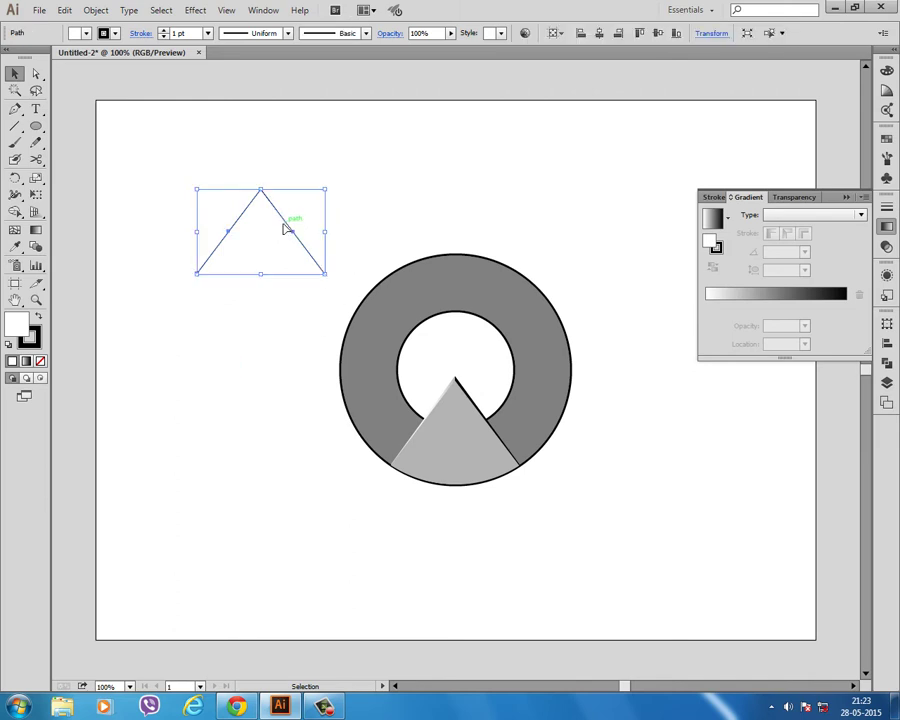
Step: Expand the triangle outline's fill and stroke with Object > Expand
left_click(92, 9)
left_click(117, 161)
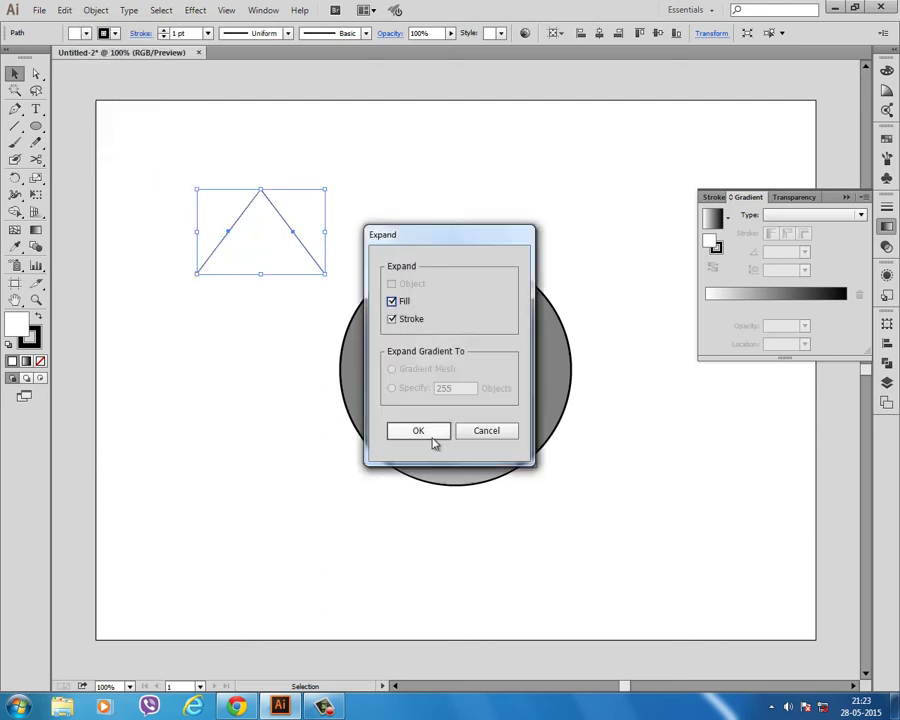
left_click(418, 430)
left_click(367, 34)
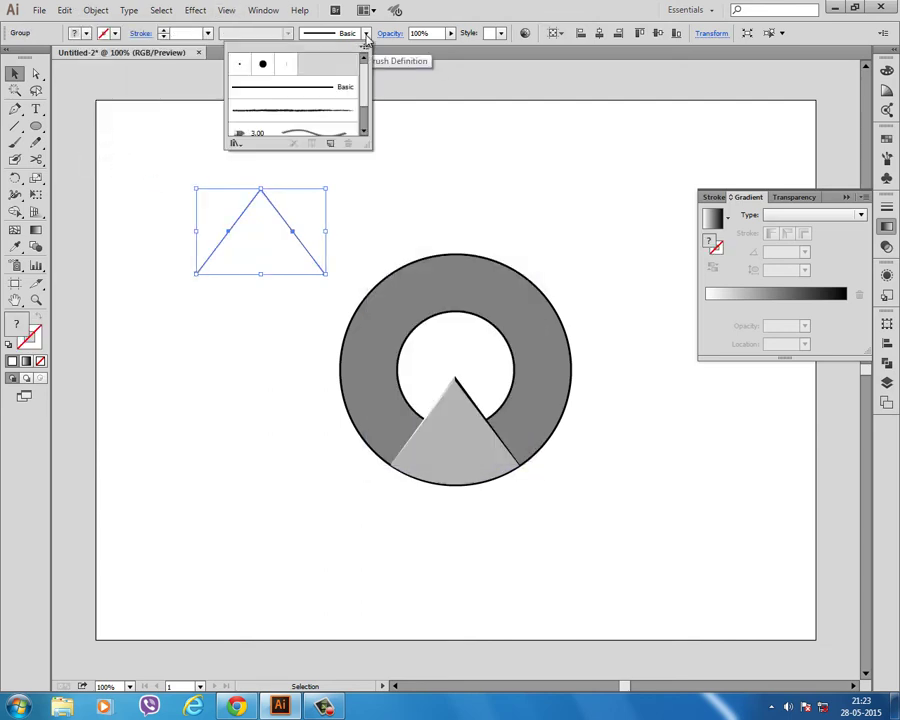
Step: Give the triangle outline a lens-shaped tapered stroke width profile
left_click(336, 183)
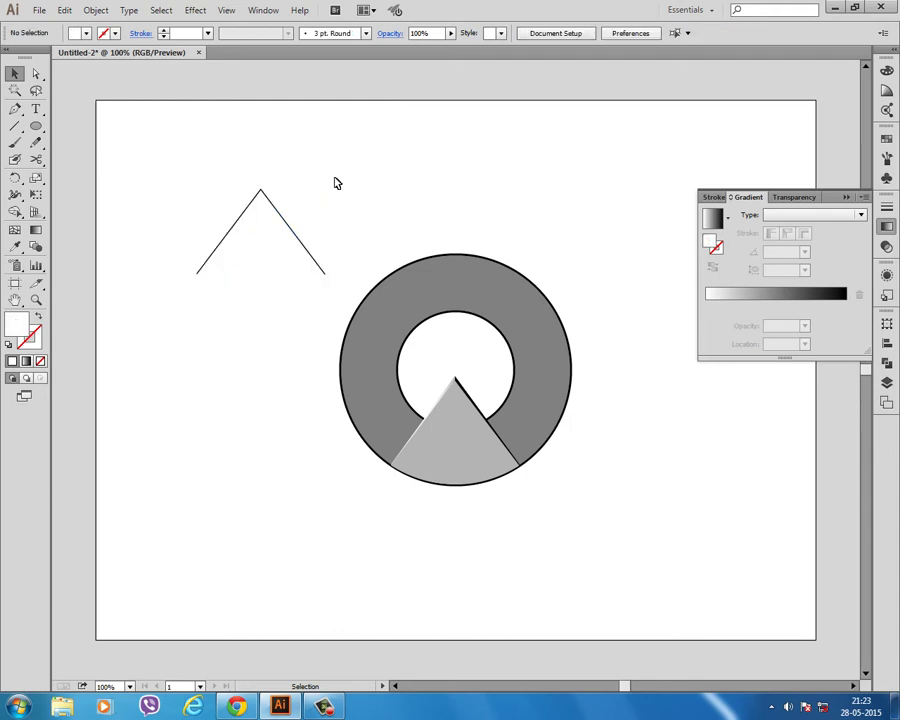
left_click(290, 215)
left_click(287, 33)
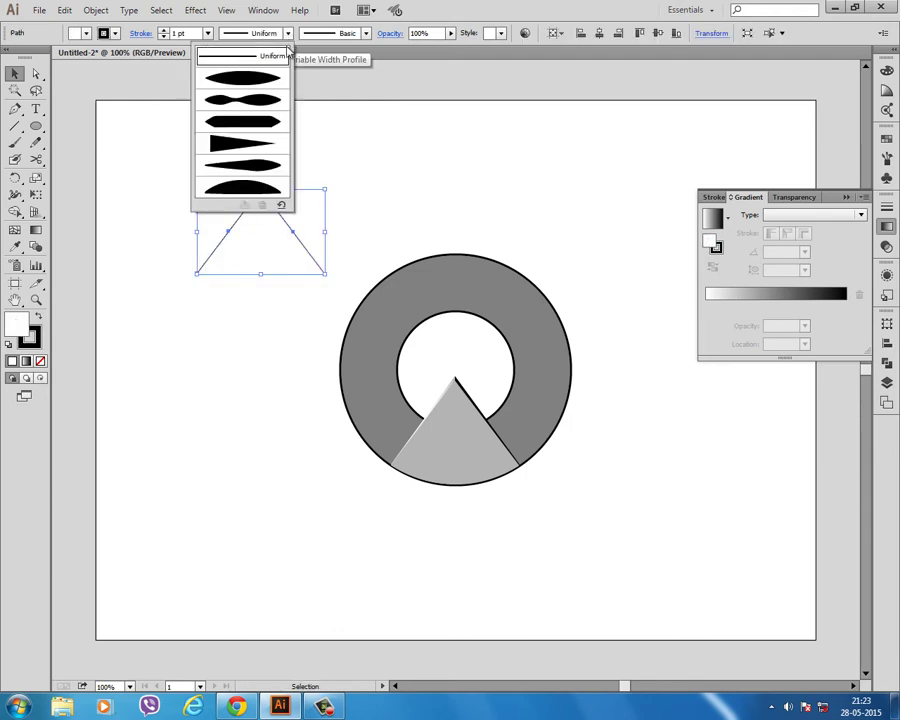
left_click(240, 97)
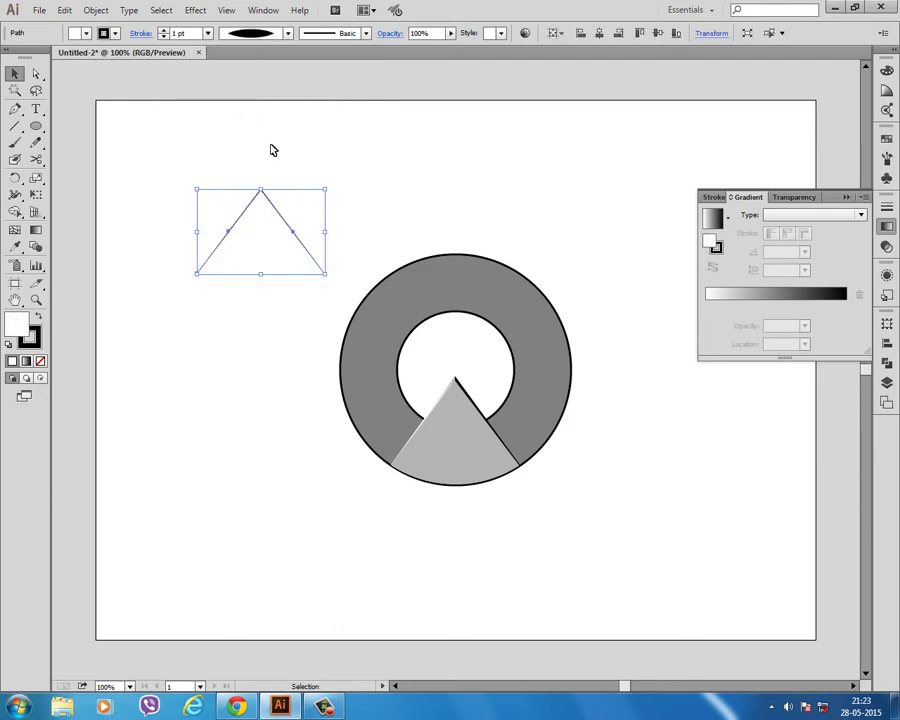
left_click(96, 10)
left_click(366, 163)
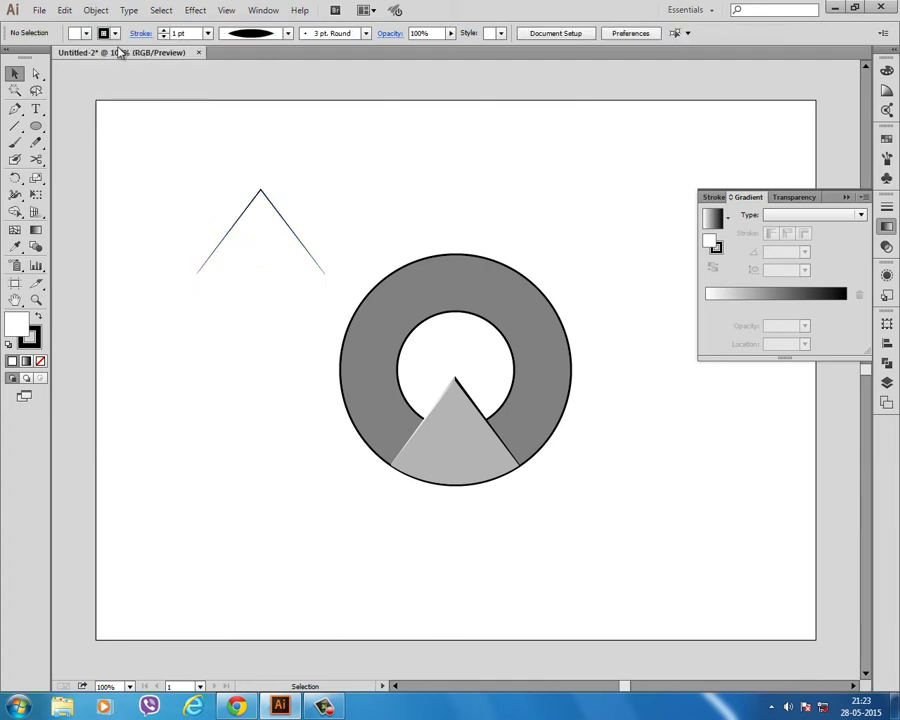
Step: Set the triangle copy to no fill with a black outline
left_click(261, 192)
left_click(86, 33)
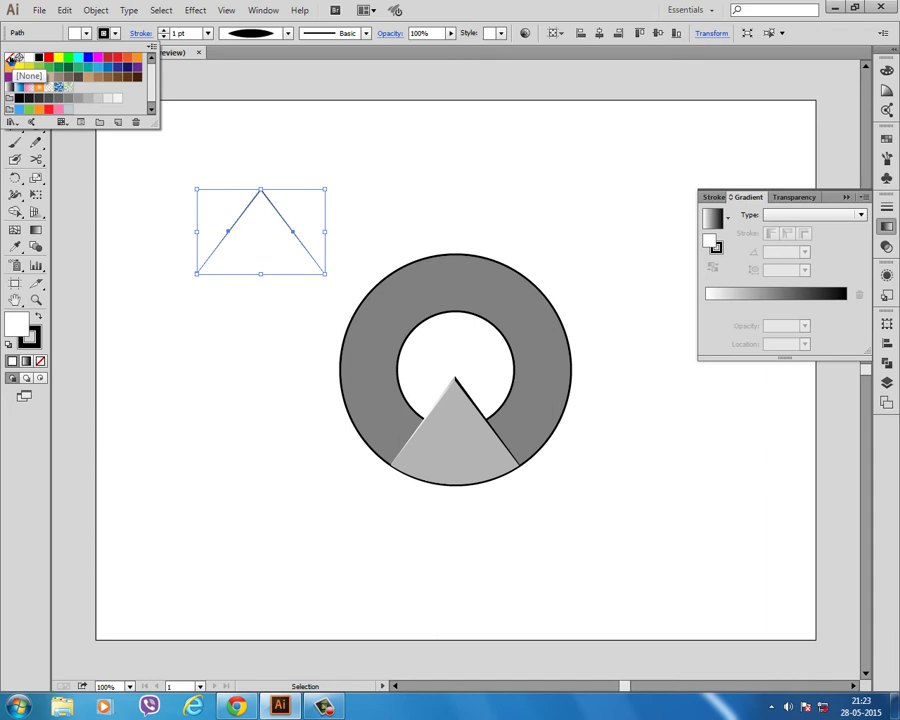
left_click(12, 57)
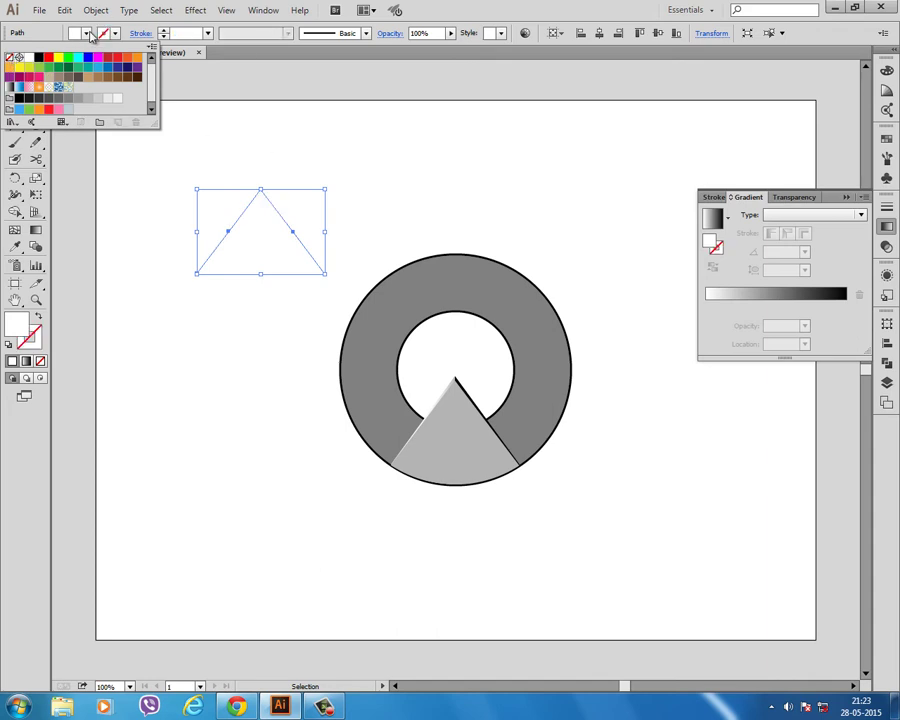
left_click(86, 33)
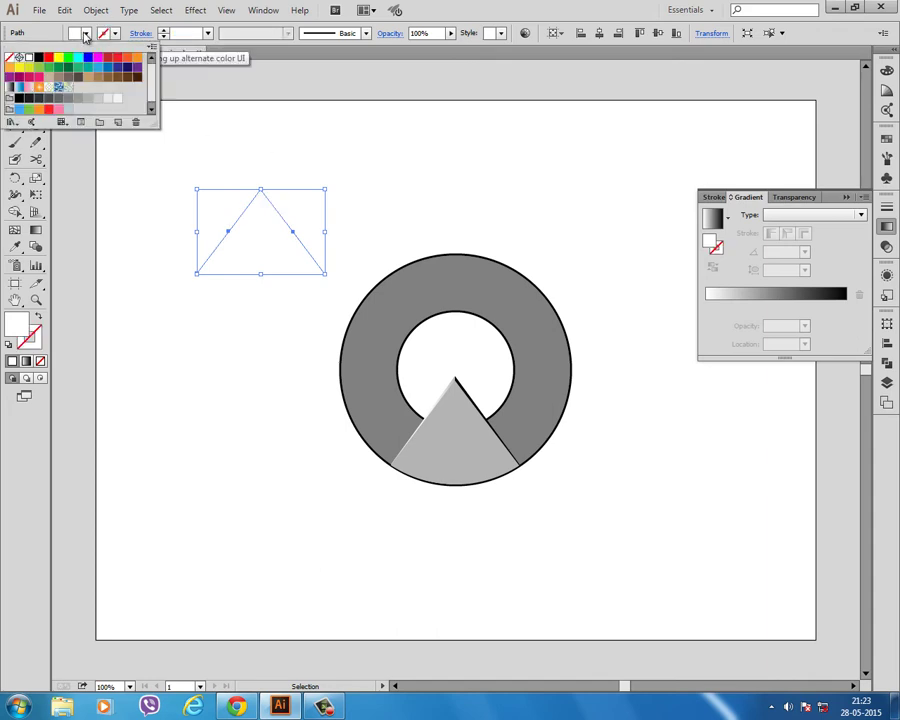
left_click(10, 58)
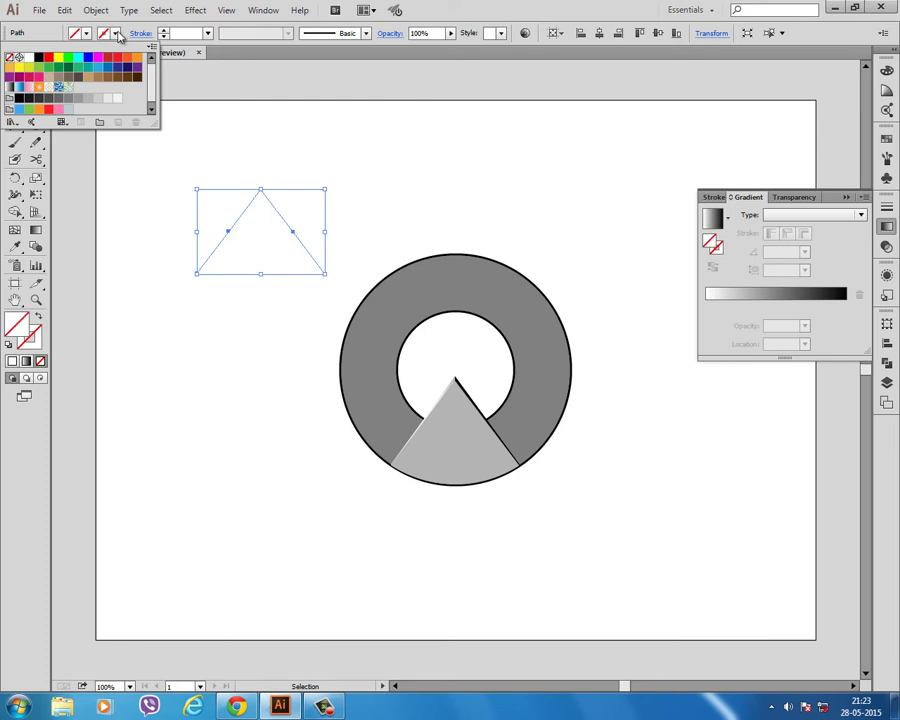
left_click(116, 33)
left_click(38, 57)
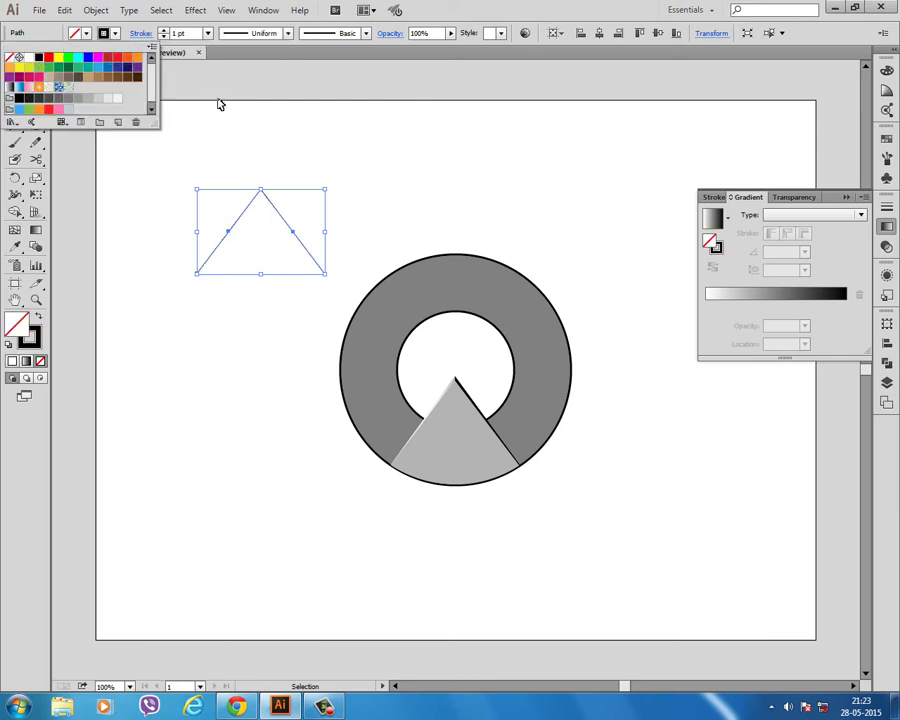
Step: Expand the triangle's fill and stroke, then apply a linear gradient to it
left_click(96, 10)
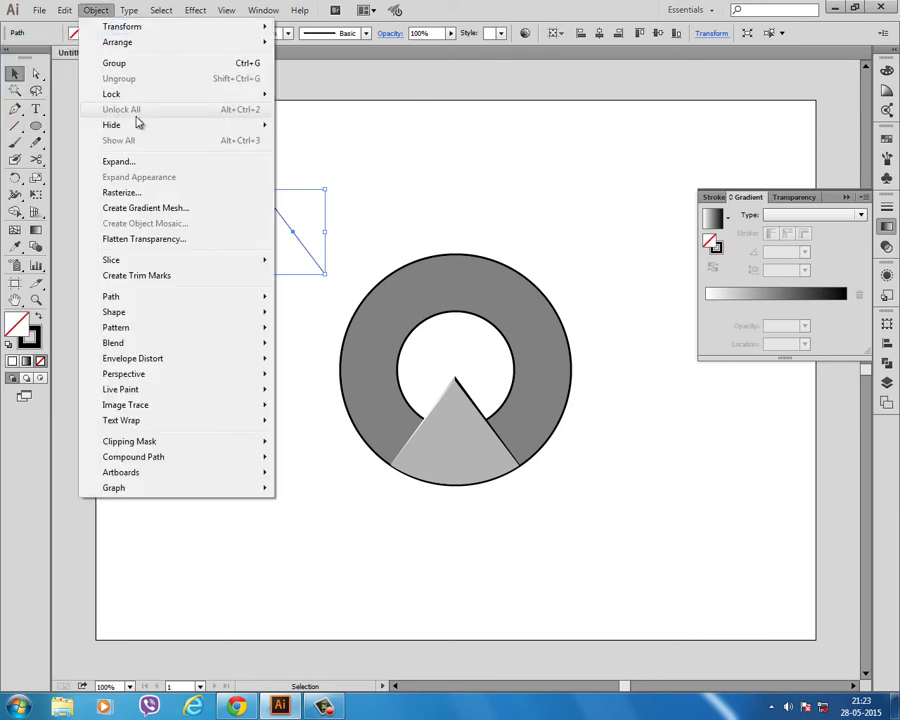
left_click(120, 161)
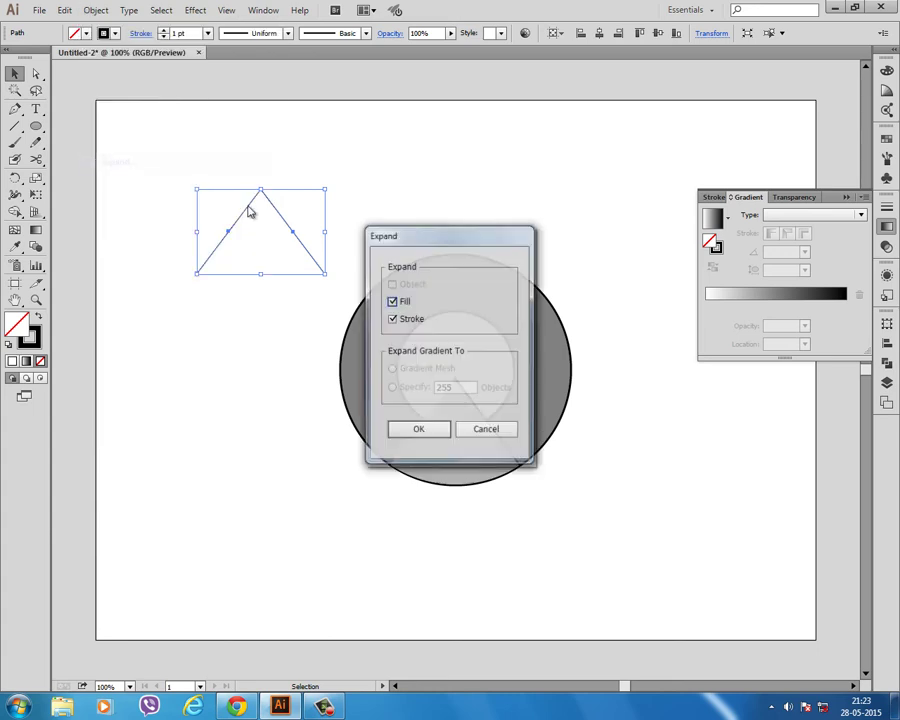
left_click(420, 430)
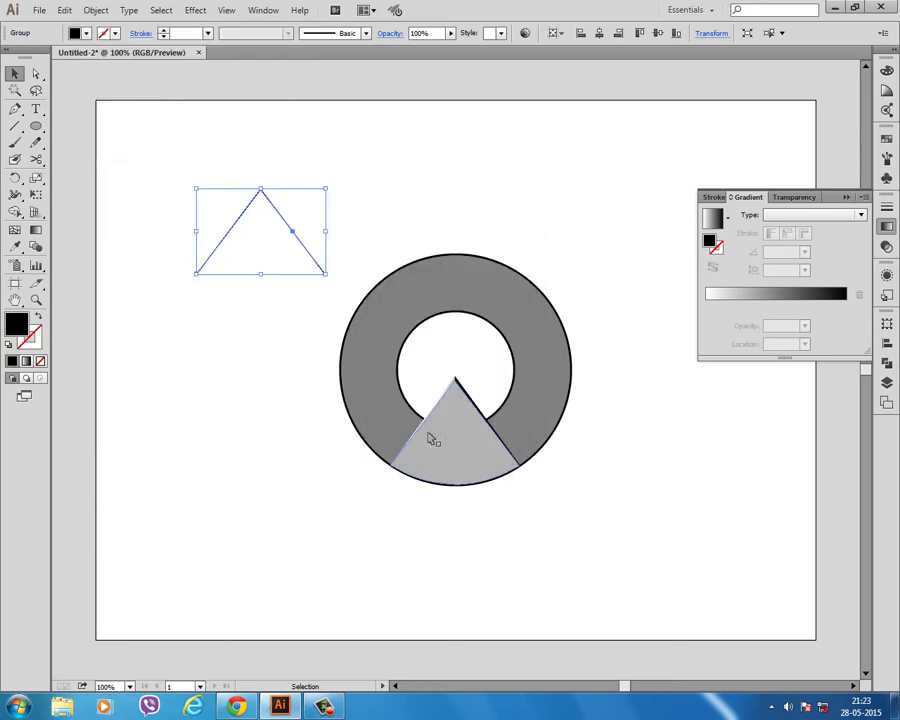
left_click(714, 221)
Step: Move the gradient outline onto the ring's wedge and run its gradient vertically
left_click_drag(280, 213, 472, 407)
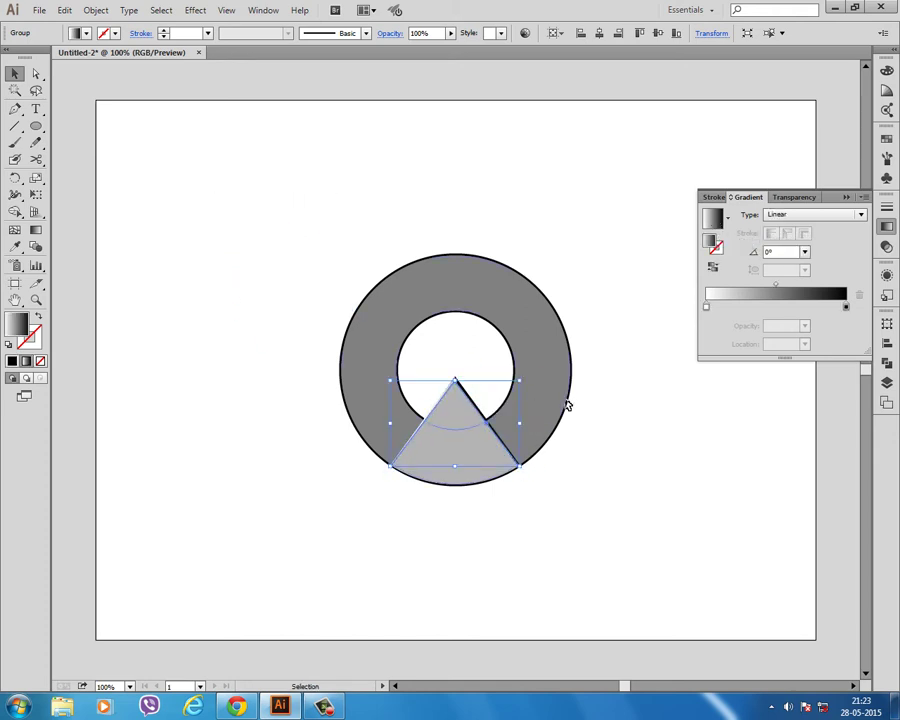
scroll(497, 452, "up", 2, "alt")
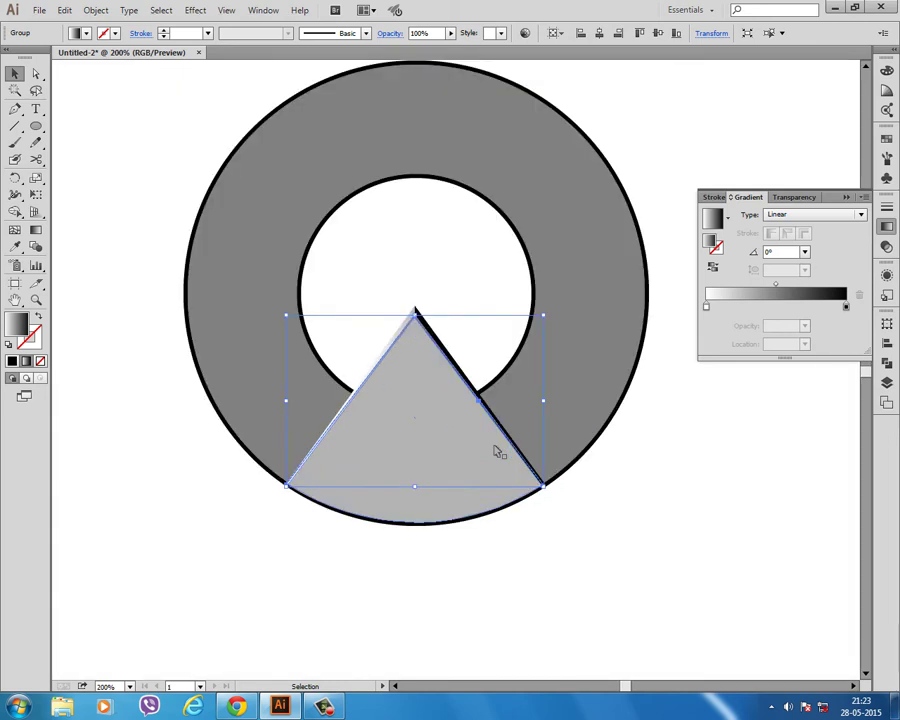
left_click(36, 229)
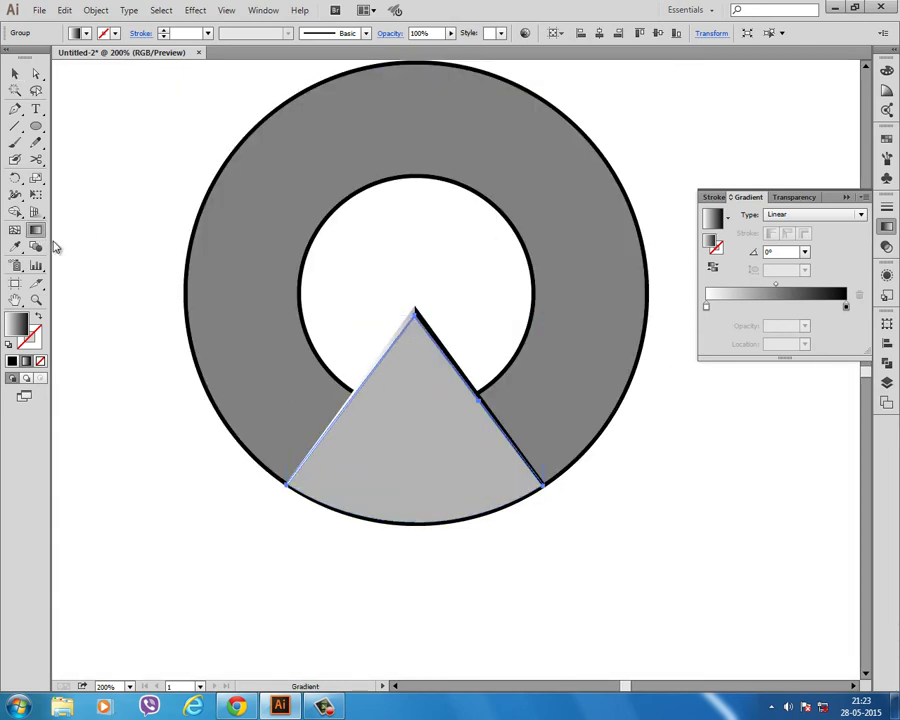
left_click_drag(416, 202, 418, 524)
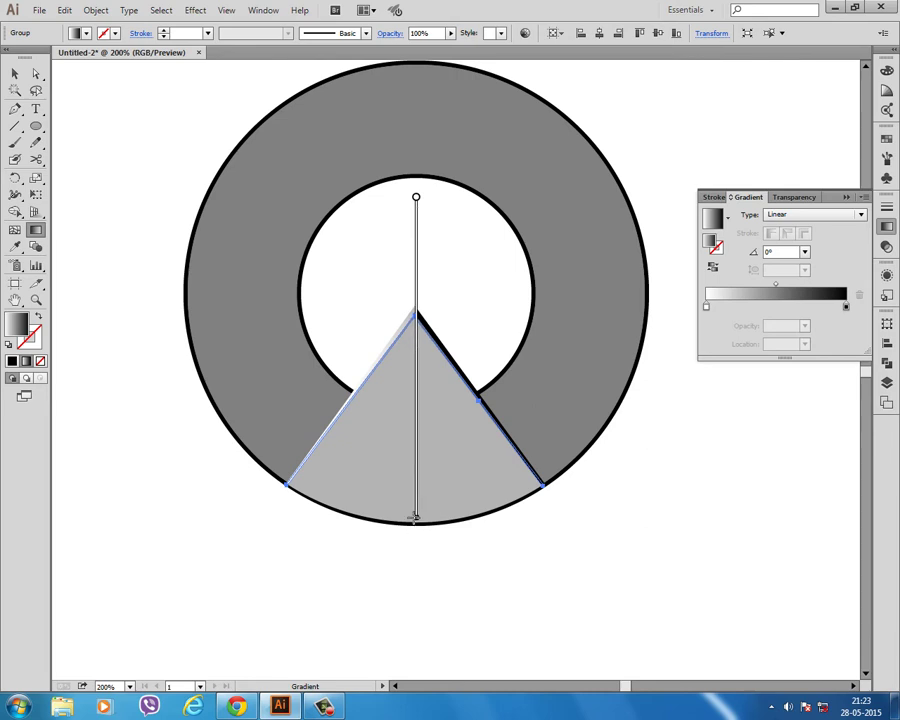
left_click_drag(418, 524, 413, 518)
Step: Make the dark gradient stop 0% opacity and redraw the vertical span over the wedge
double_click(846, 307)
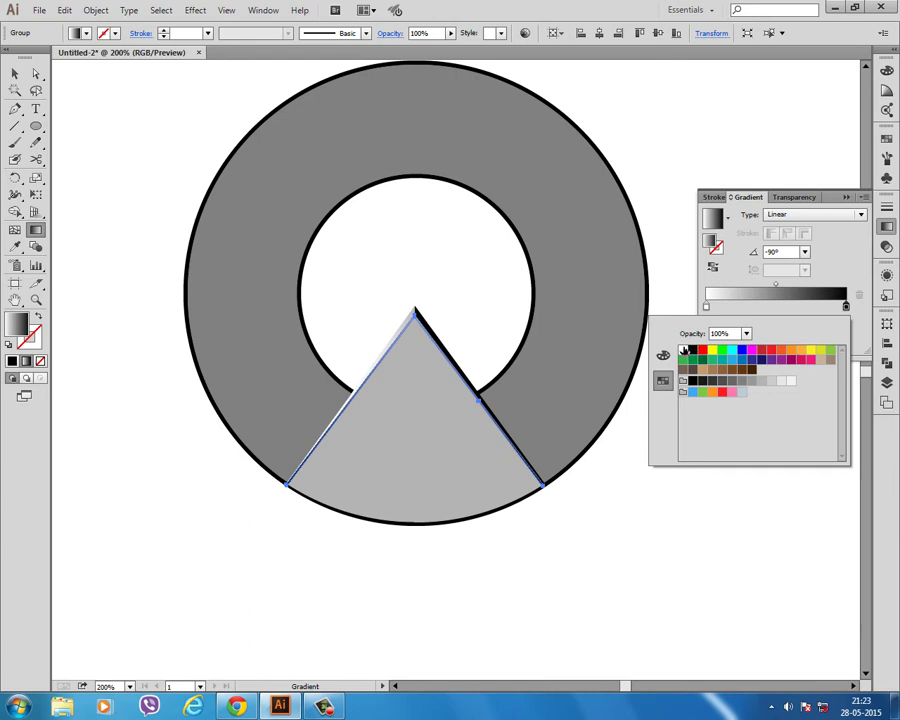
left_click(746, 333)
left_click(747, 344)
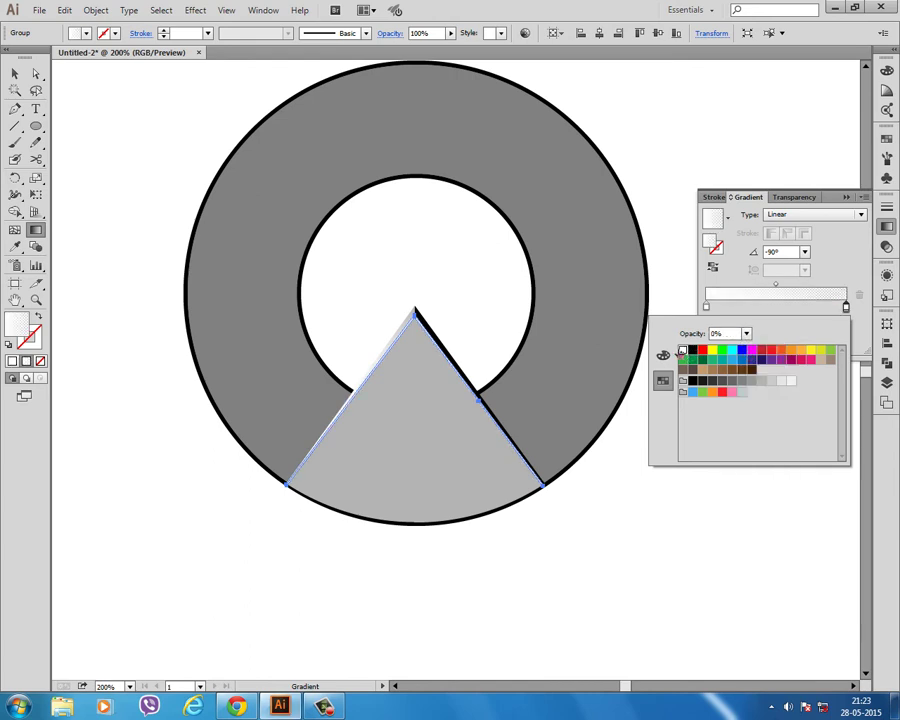
key("Escape")
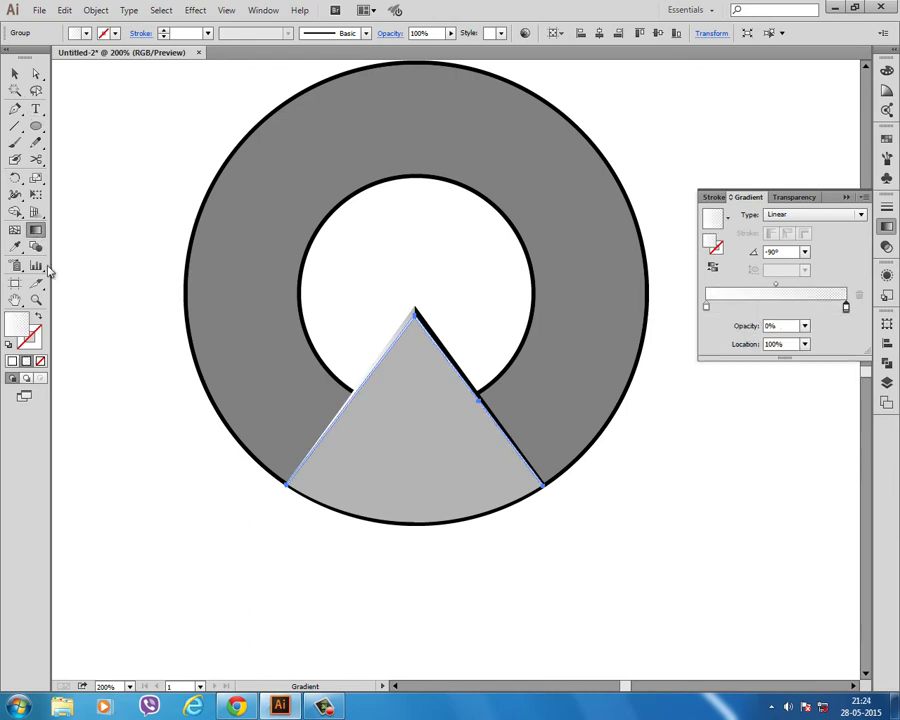
mouse_move(417, 267)
left_mouse_down()
mouse_move(418, 467)
mouse_move(416, 460)
left_mouse_up()
left_click(14, 73)
left_click(81, 88)
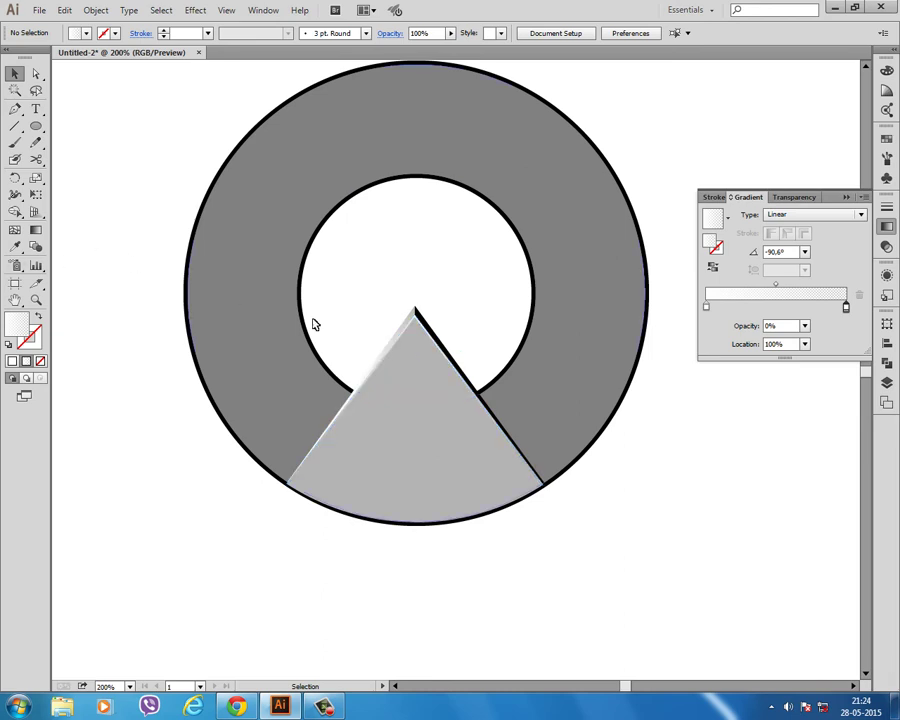
Step: Shift the midpoint toward the transparent end and move the opaque stop to 22.17%
left_click(416, 314)
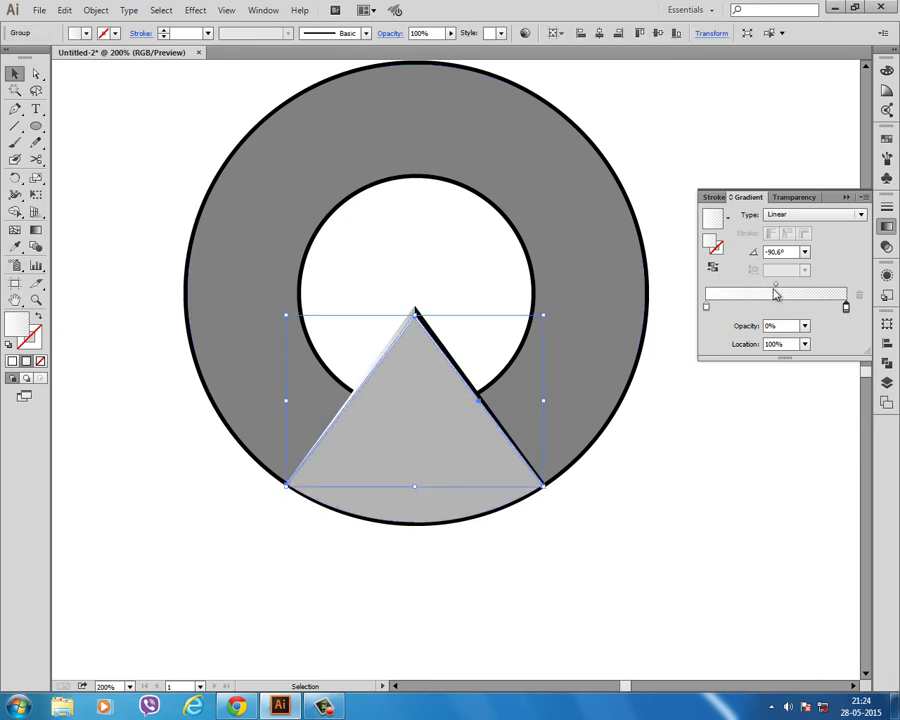
left_click_drag(776, 287, 794, 292)
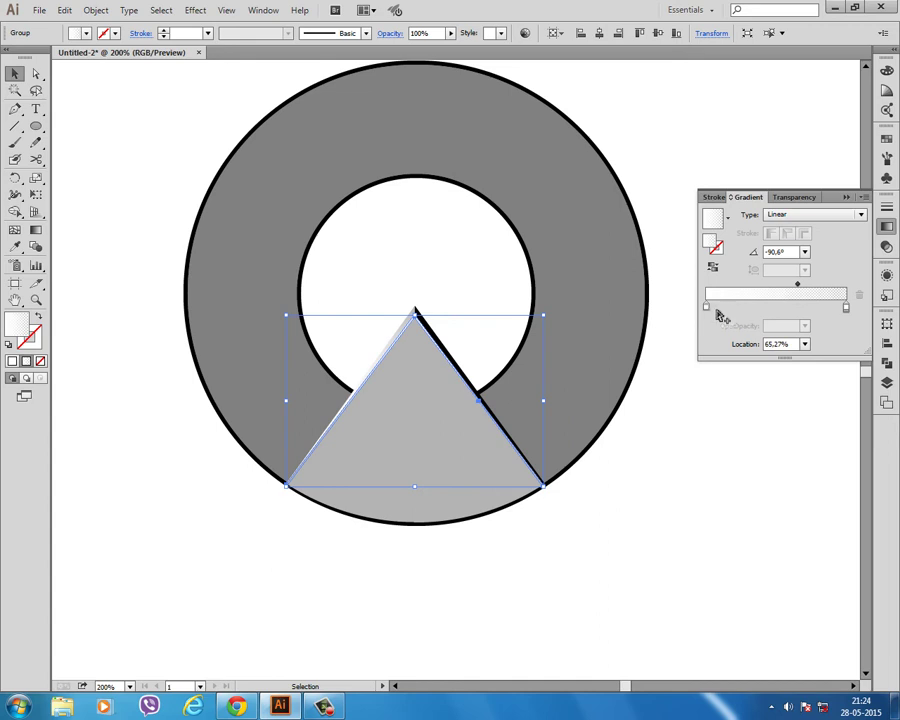
left_click_drag(707, 306, 737, 308)
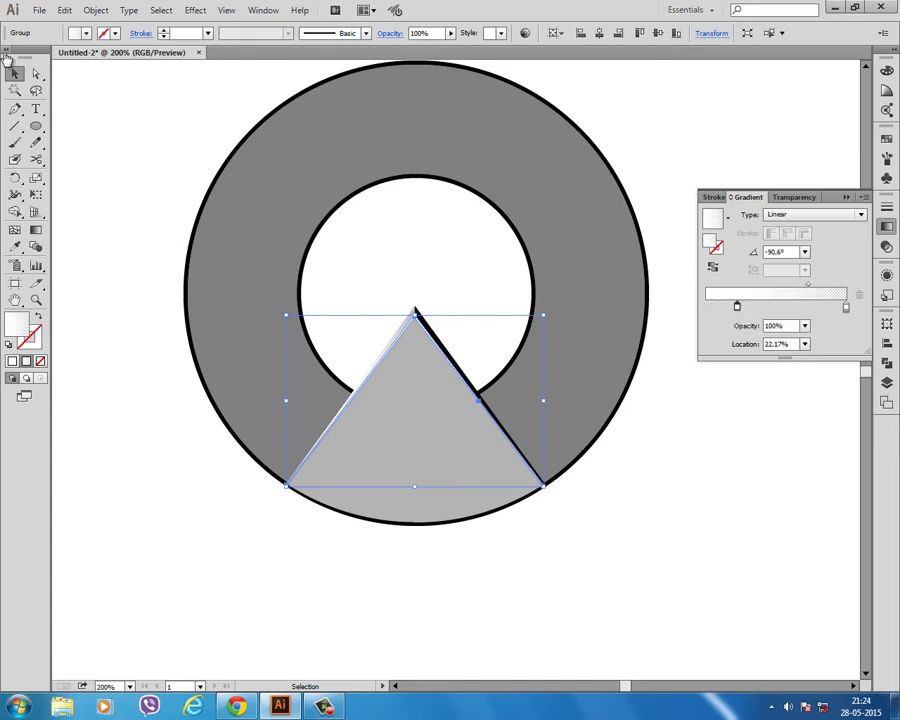
left_click(380, 313)
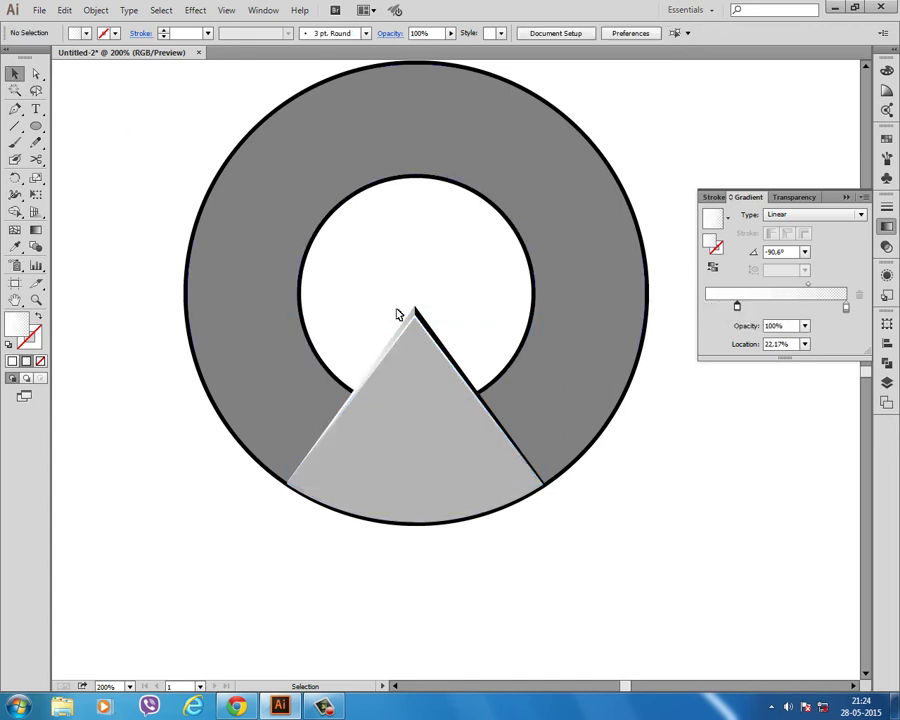
scroll(427, 314, "down", 2)
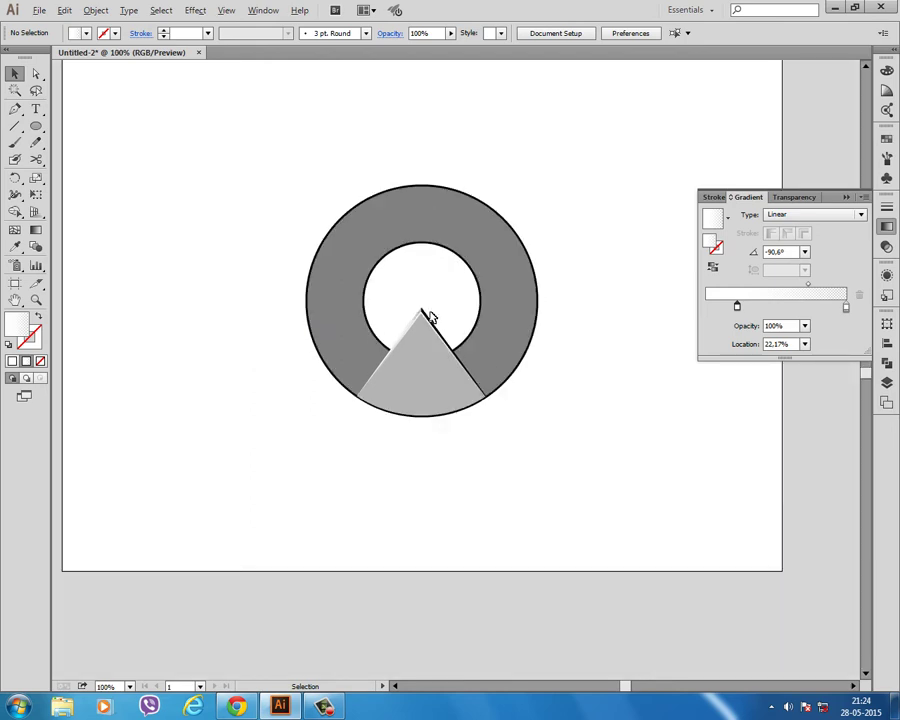
Step: Apply the White, Black gradient preset to the wedge at a -90° angle
key("a")
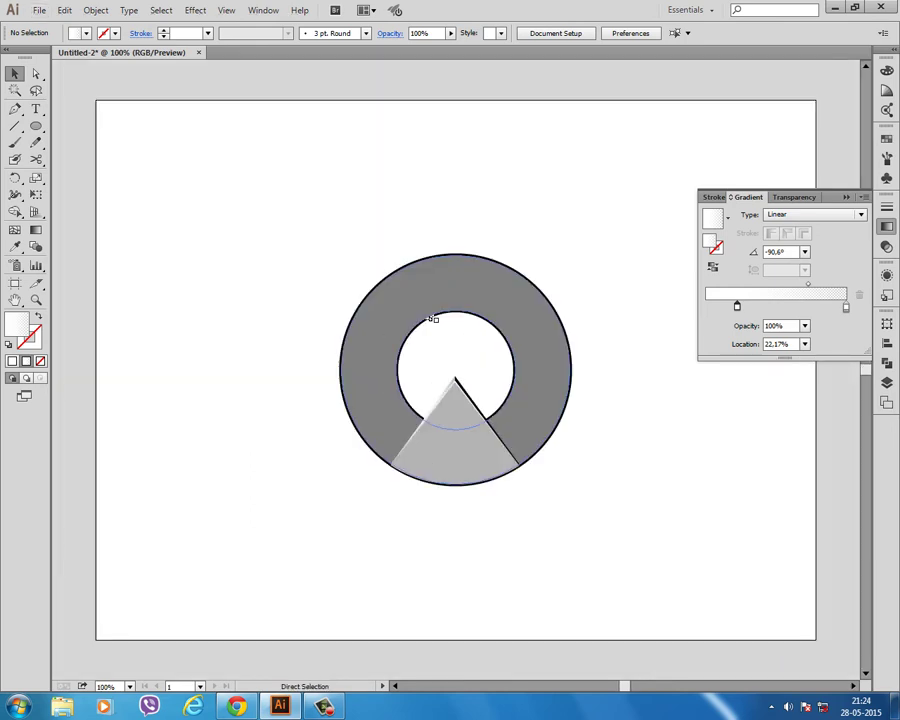
key("v")
left_click(446, 449)
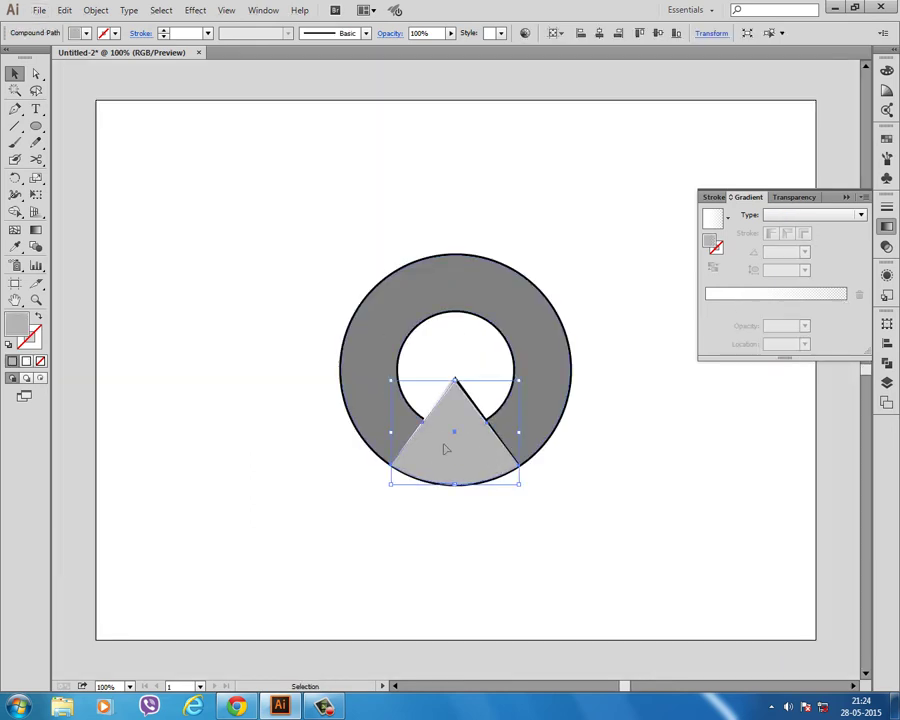
left_click(727, 216)
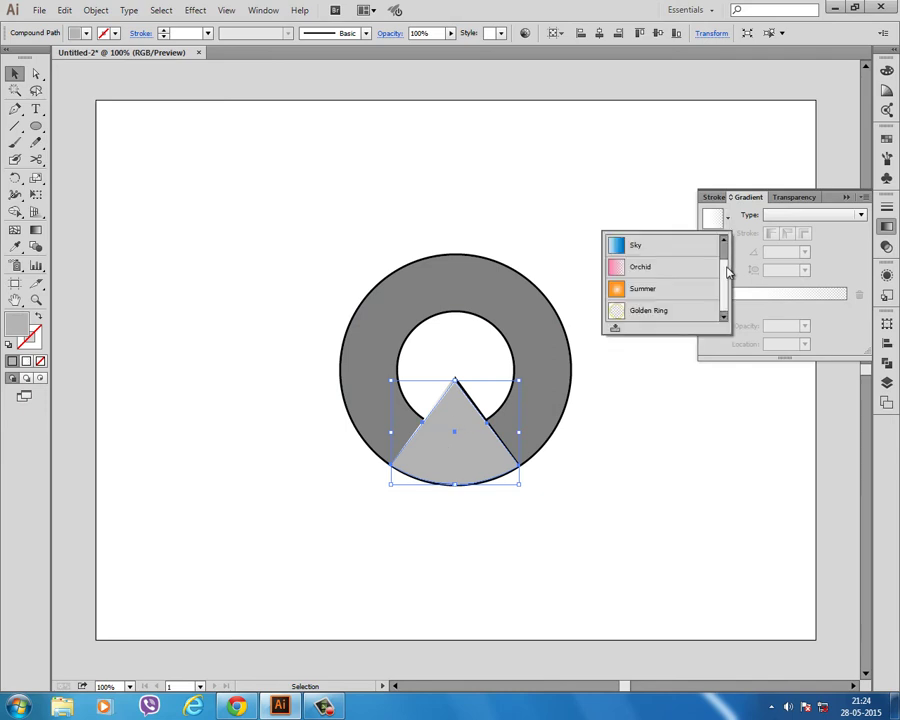
scroll(643, 255, "up", 1)
left_click(620, 250)
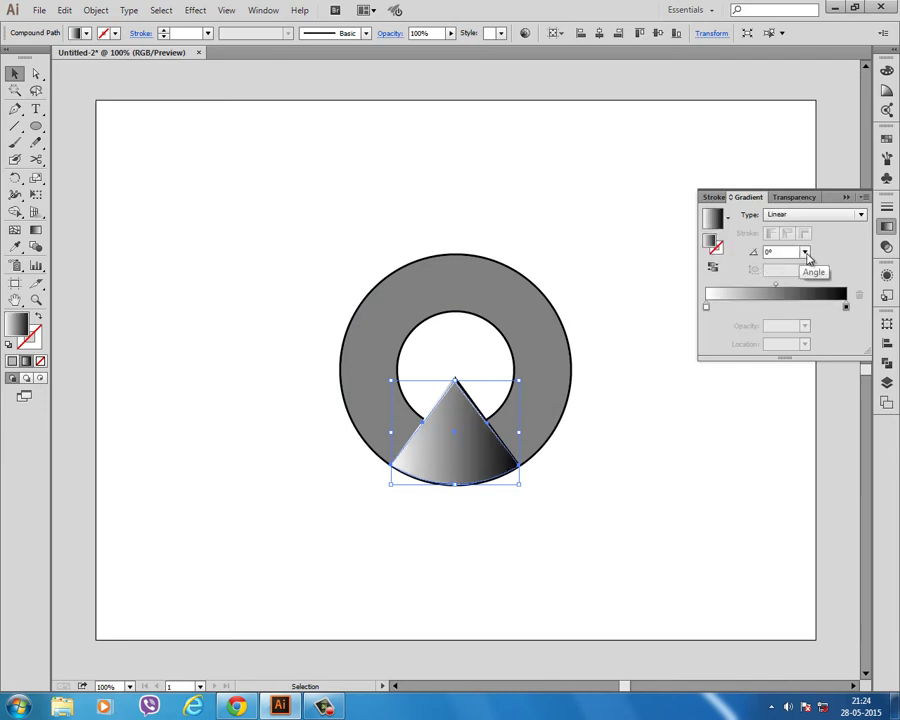
left_click(804, 252)
left_click(812, 459)
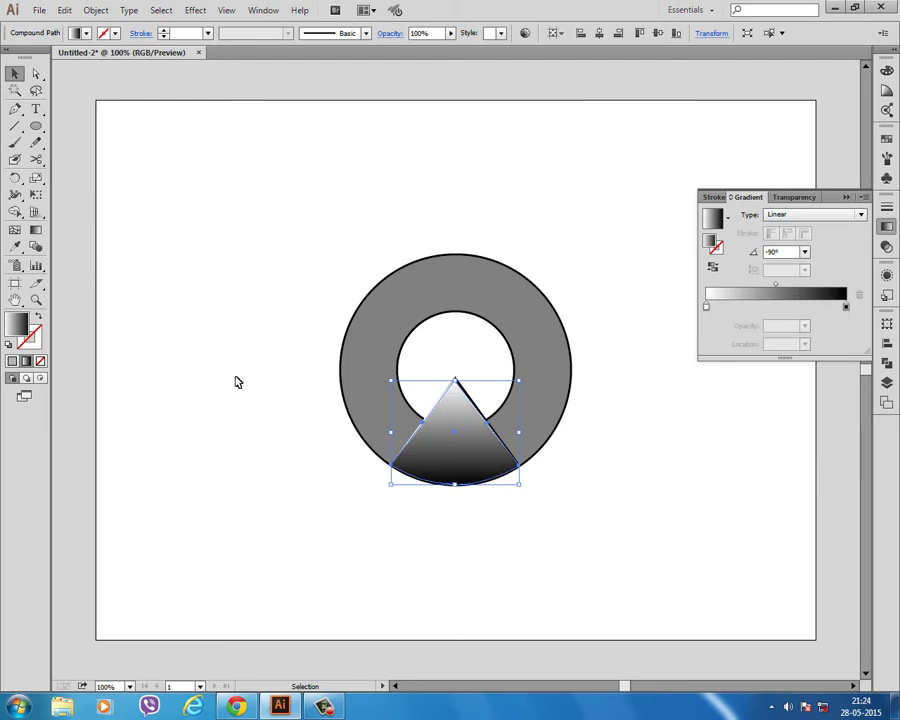
Step: Stretch the wedge gradient from above its tip to below its base and lower the midpoint
left_click(36, 230)
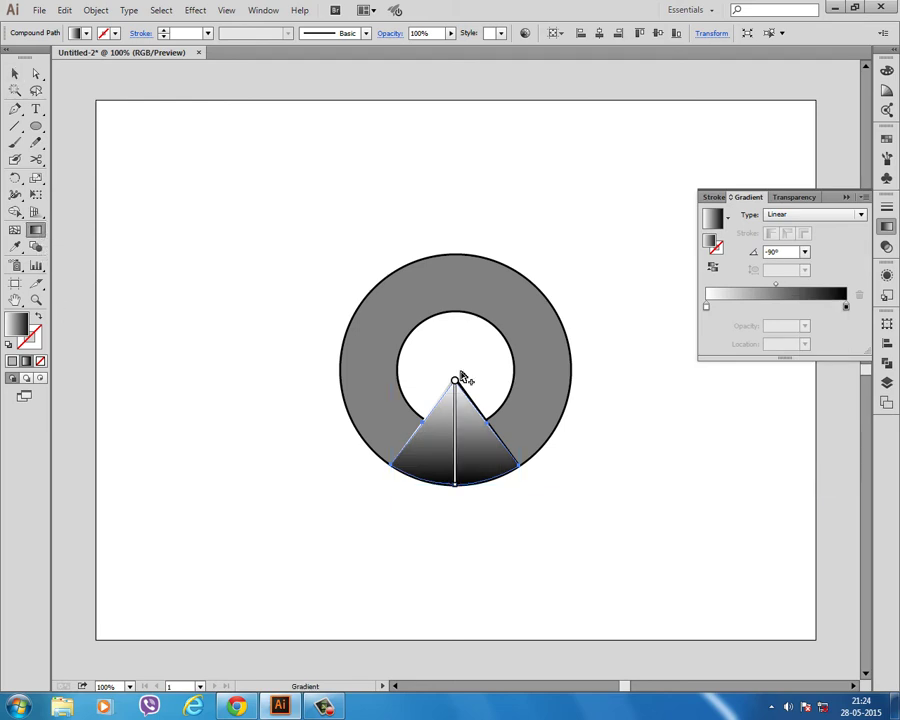
left_click_drag(457, 373, 454, 324)
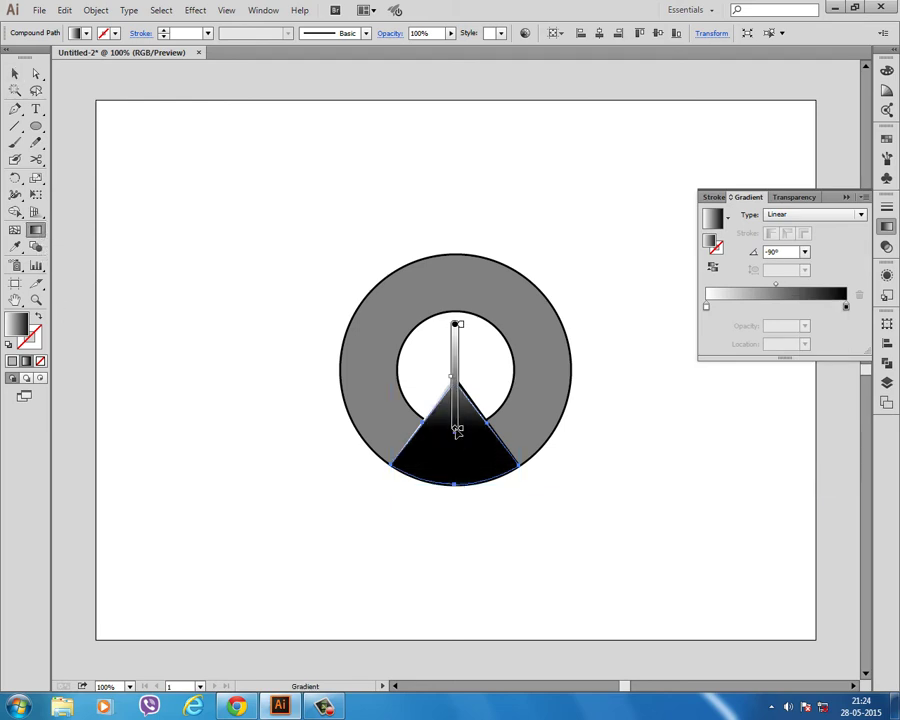
left_click_drag(456, 433, 457, 539)
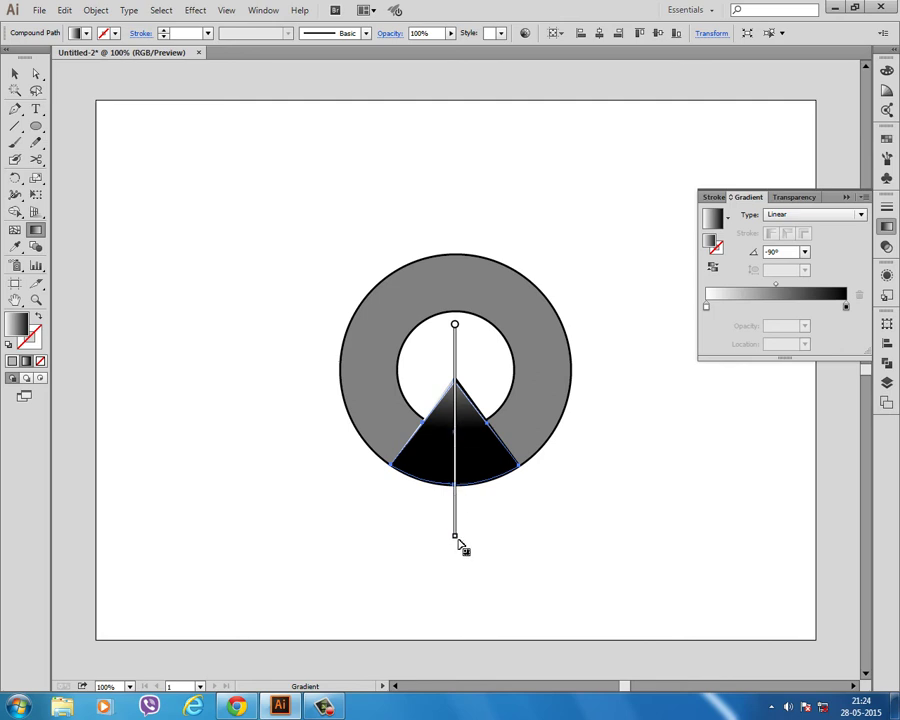
left_click_drag(456, 411, 456, 441)
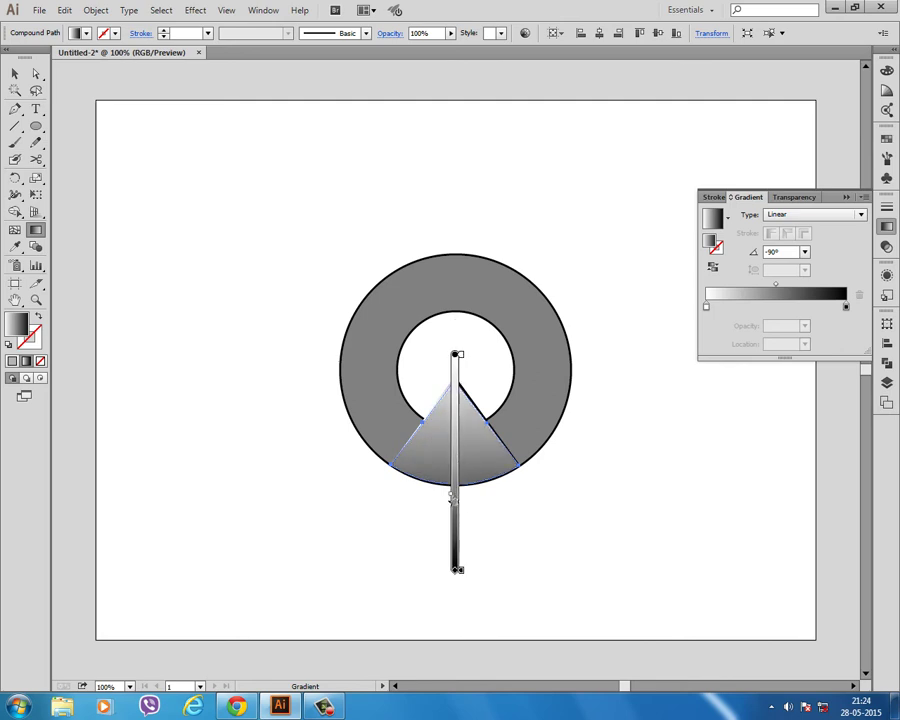
left_click_drag(453, 470, 453, 499)
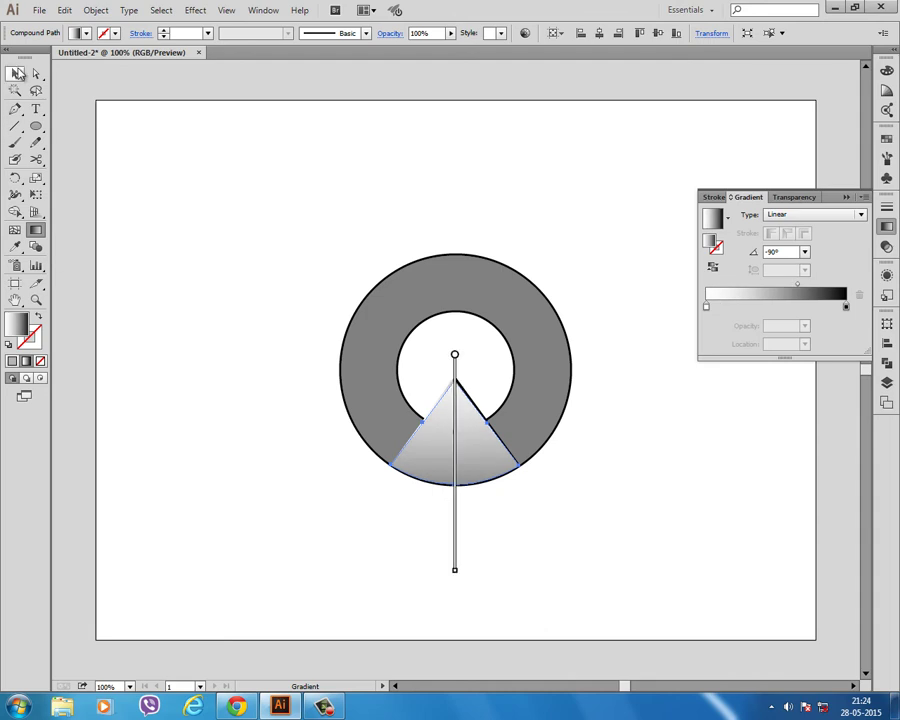
left_click(14, 74)
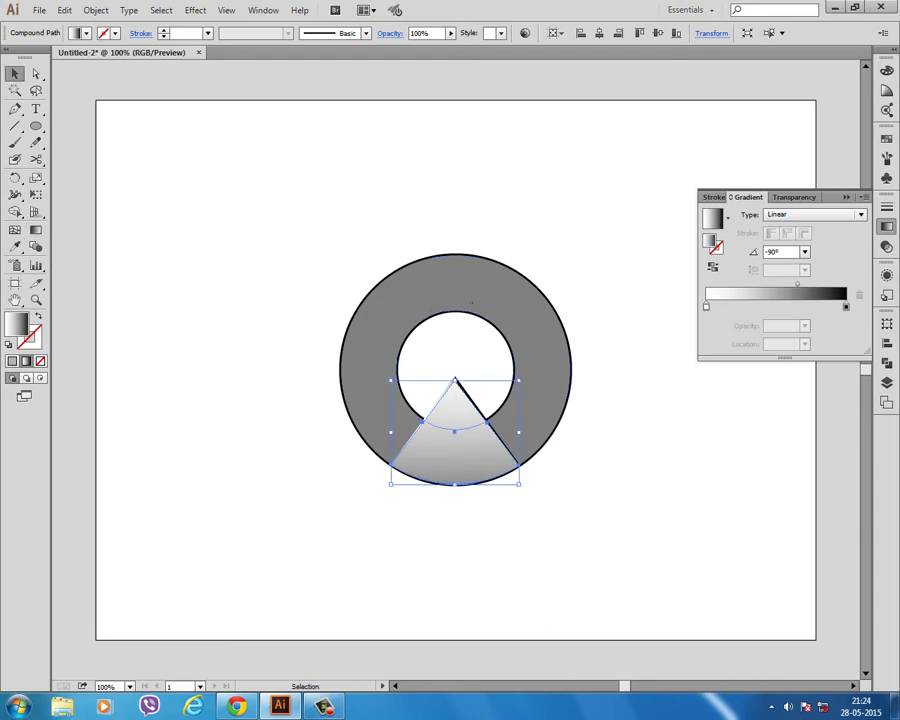
Step: Apply the White, Black gradient to the ring and change its type to Radial
left_click(728, 220)
scroll(727, 265, "up", 1)
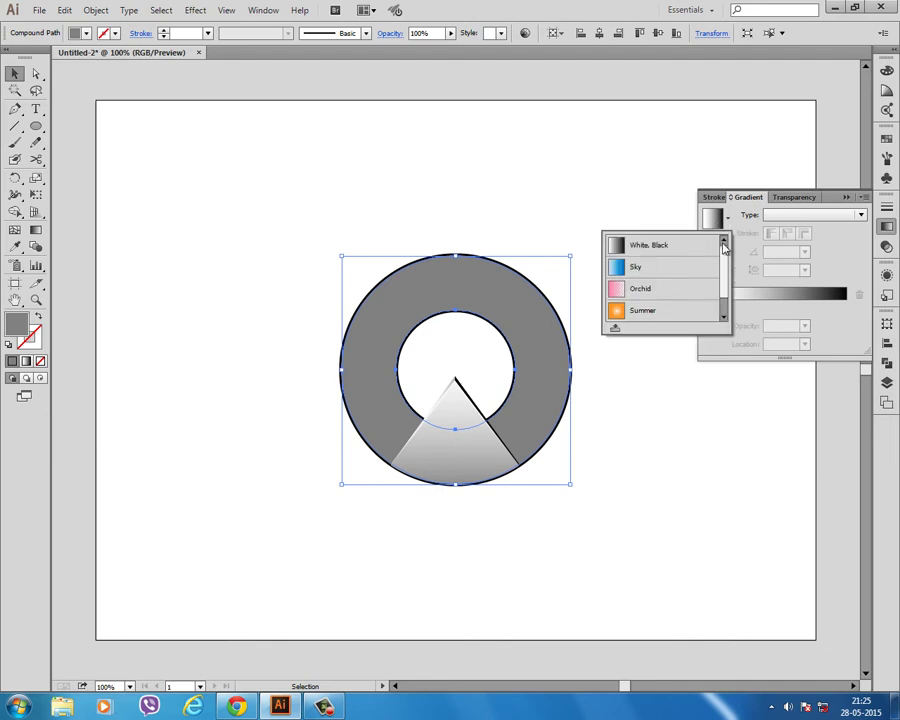
left_click(632, 250)
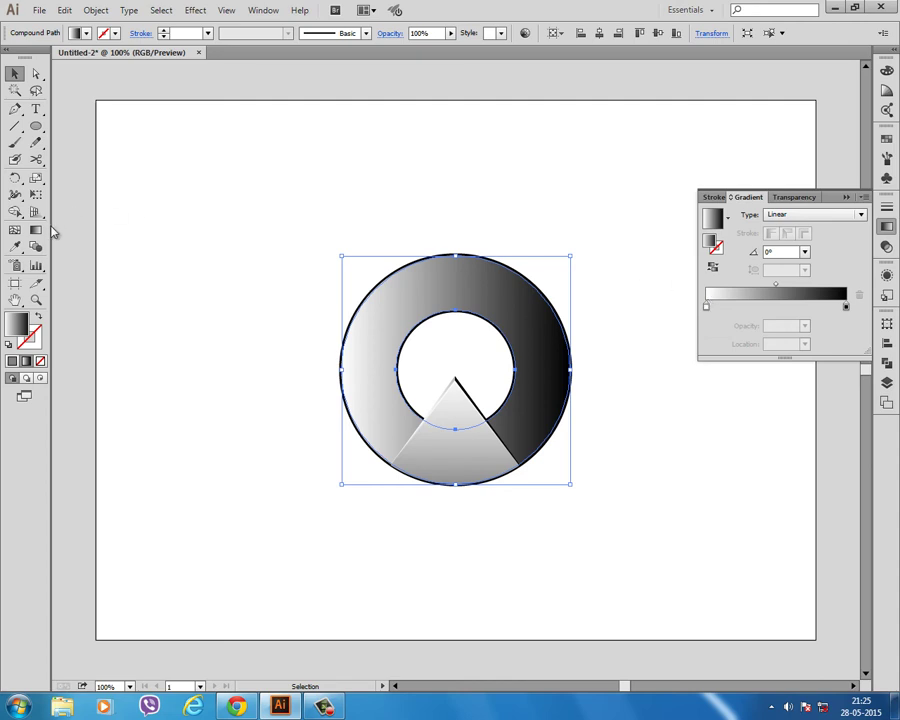
left_click(36, 230)
left_click(815, 215)
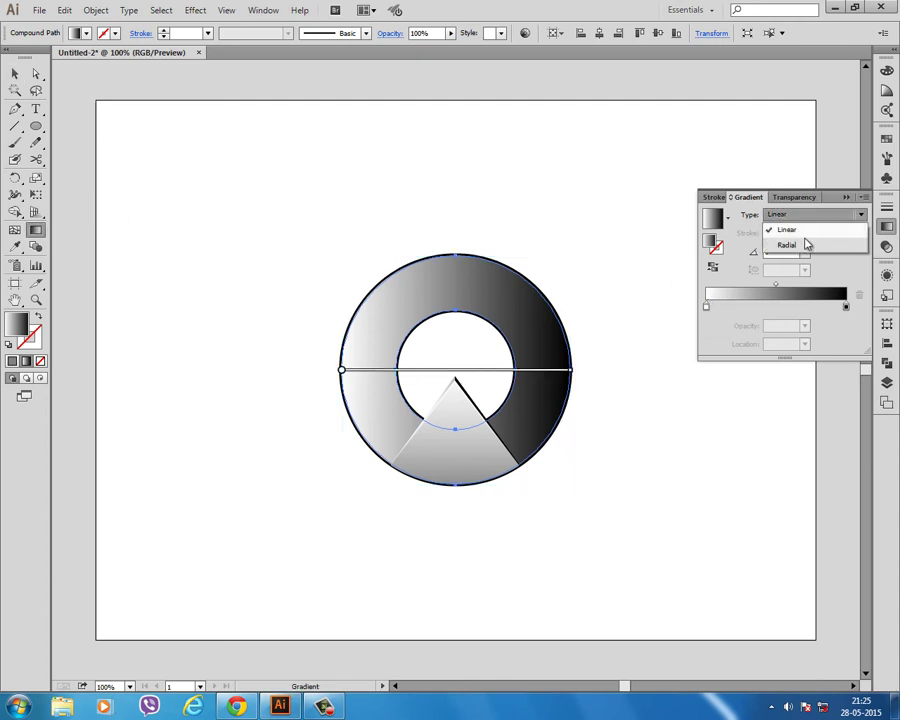
left_click(787, 245)
Step: Spread the radial gradient from the ring's upper left to lower right, moving the midpoint outward
left_click_drag(415, 322, 585, 507)
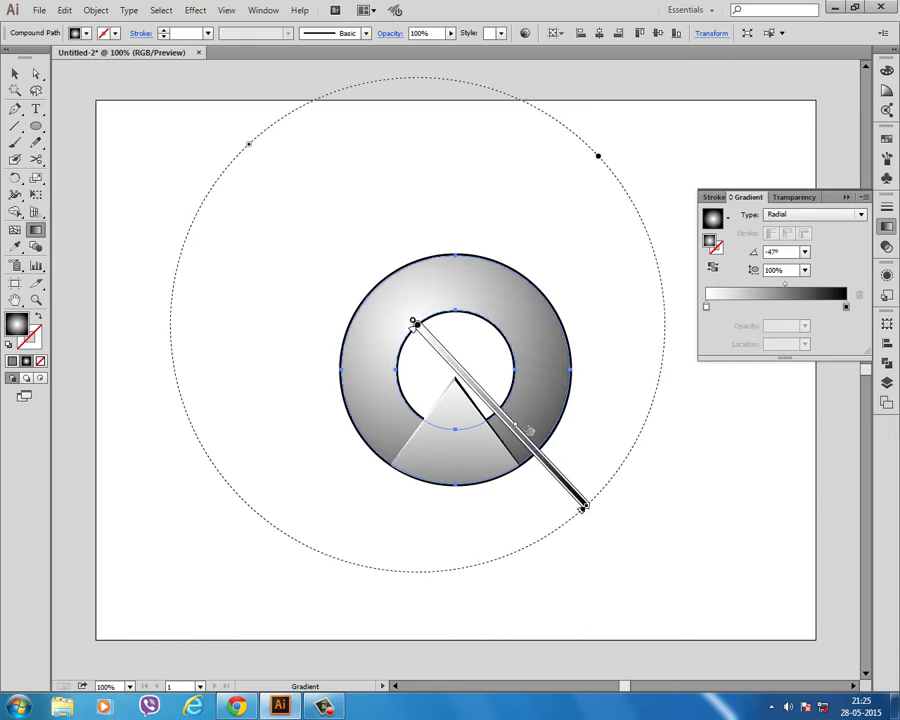
left_click_drag(530, 430, 540, 439)
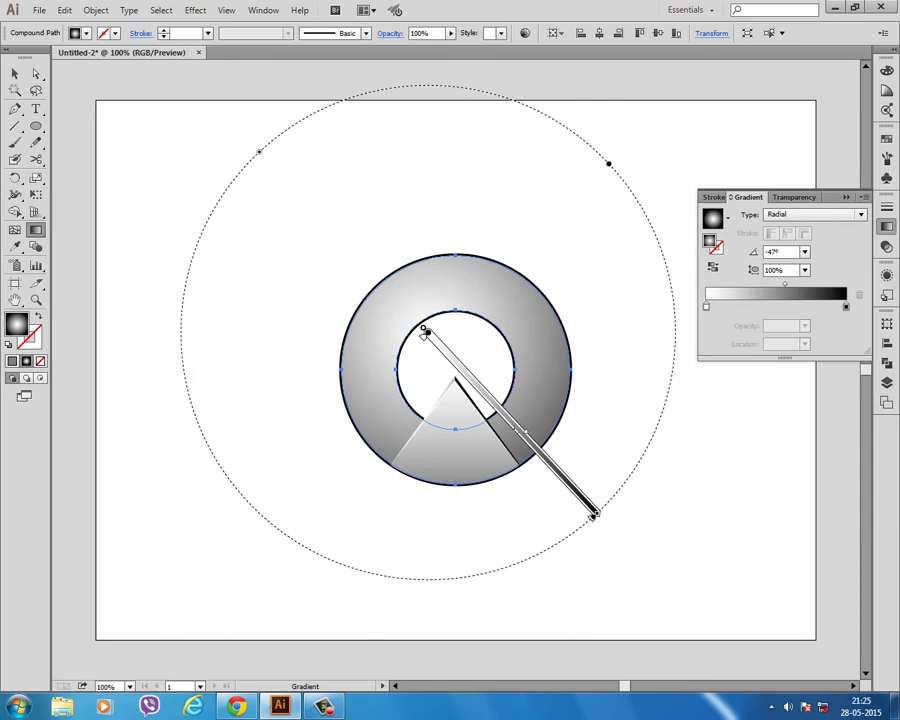
left_click_drag(423, 334, 410, 316)
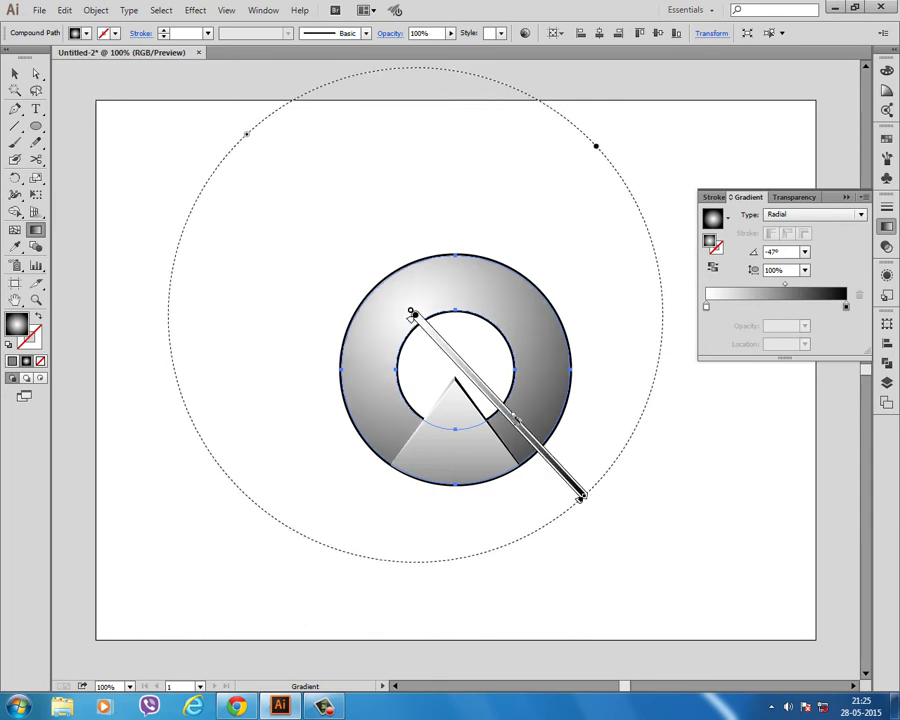
left_click_drag(515, 418, 536, 437)
key("v")
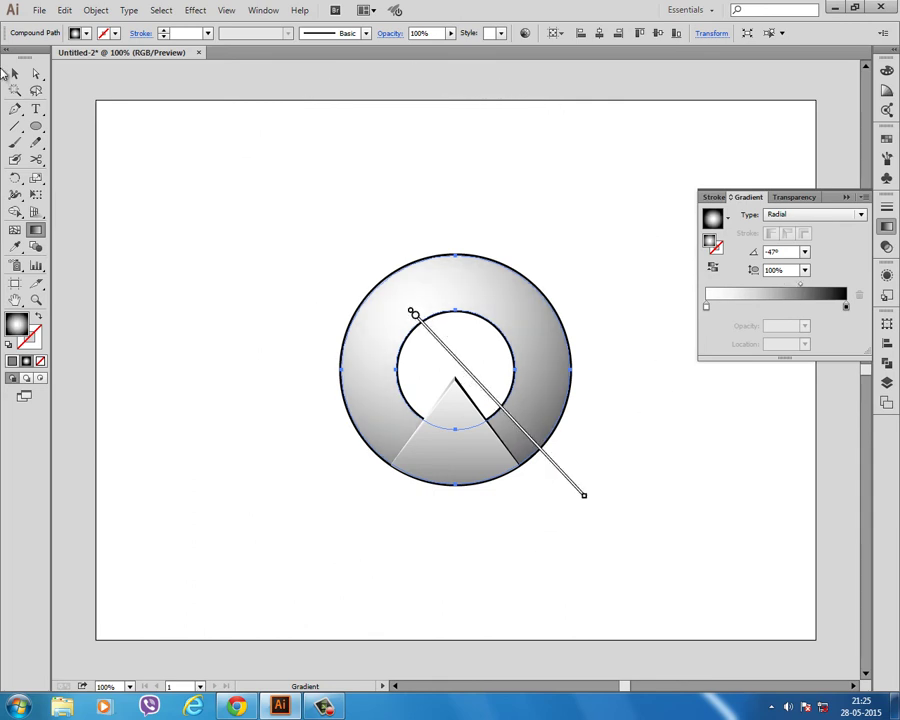
left_click(194, 124)
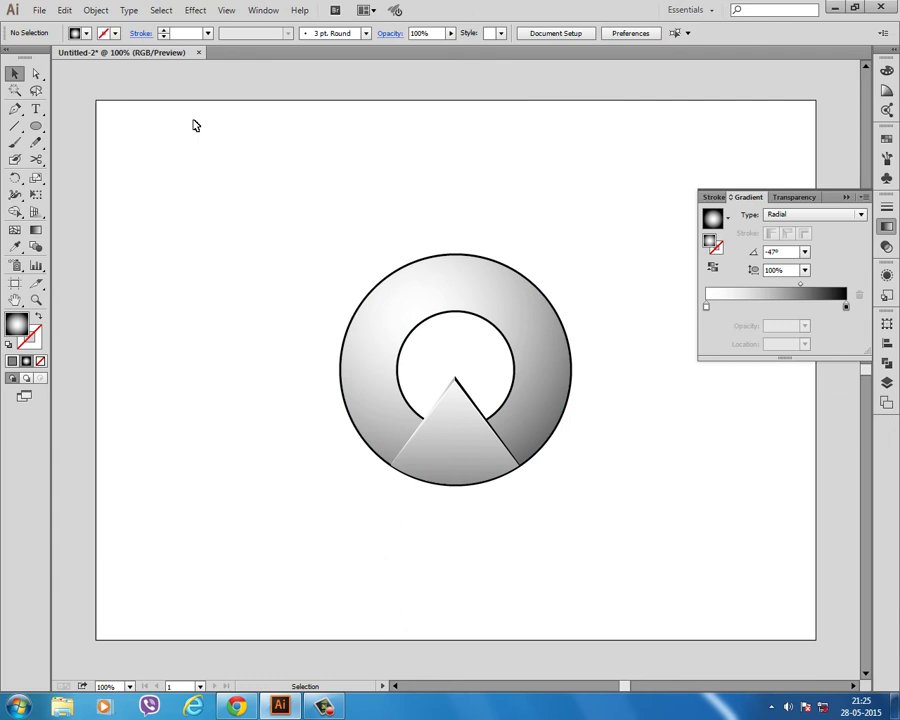
Step: Set the wedge gradient's midpoint to 64.53%, then copy the ring to the artboard's upper left
left_click(450, 428)
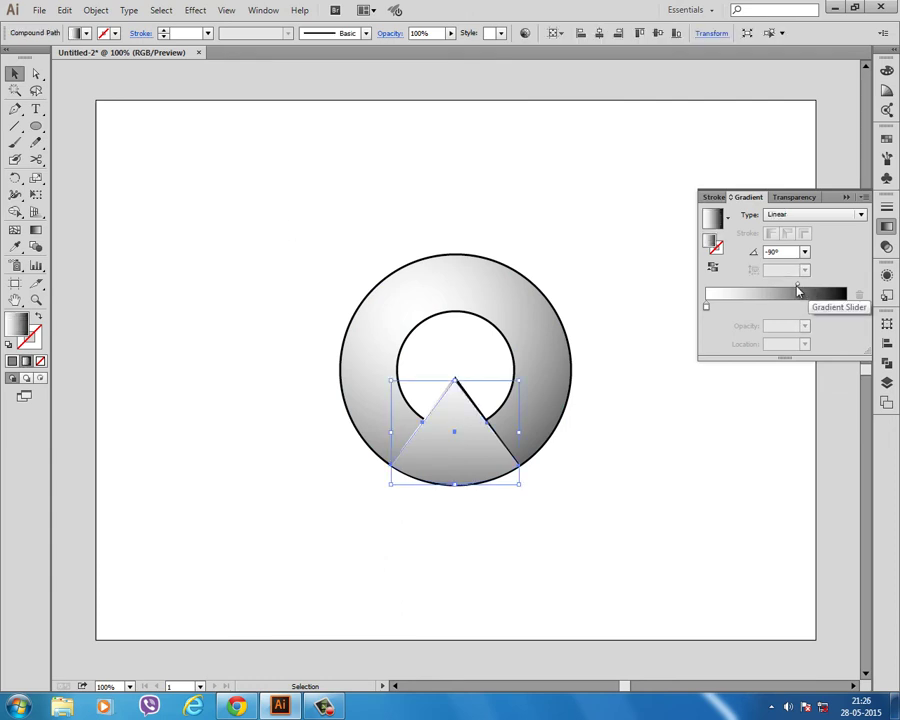
left_click_drag(798, 290, 786, 290)
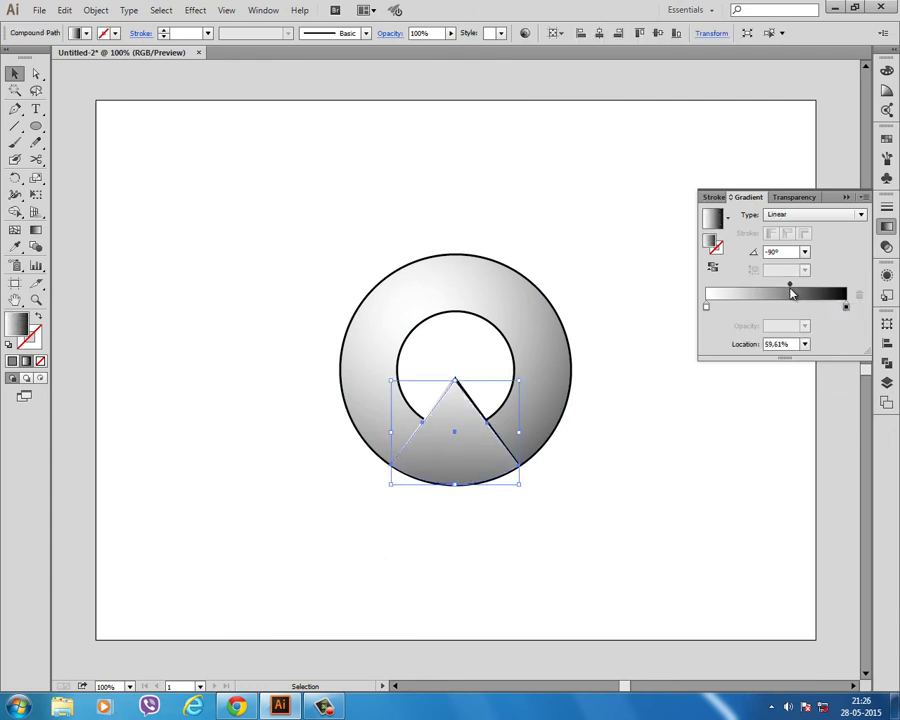
left_click(478, 186)
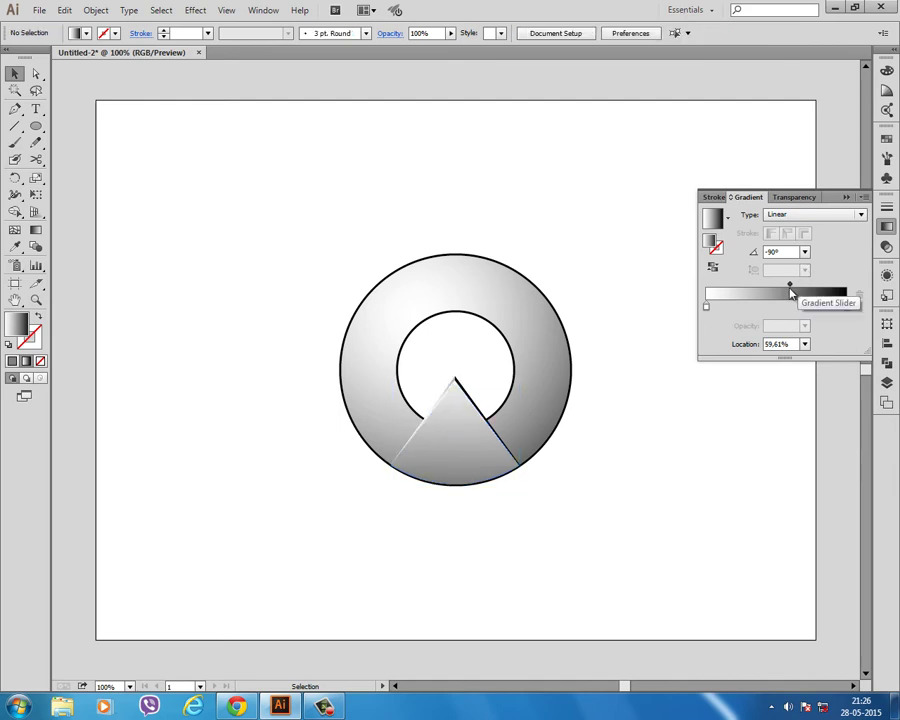
left_click(420, 466)
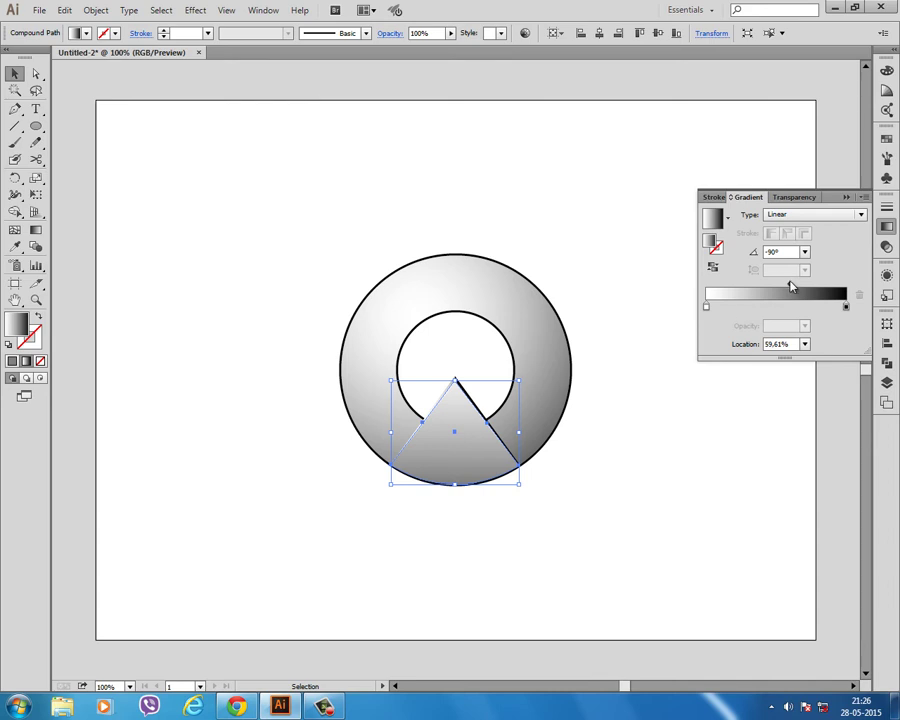
left_click_drag(795, 289, 799, 286)
left_click(629, 297)
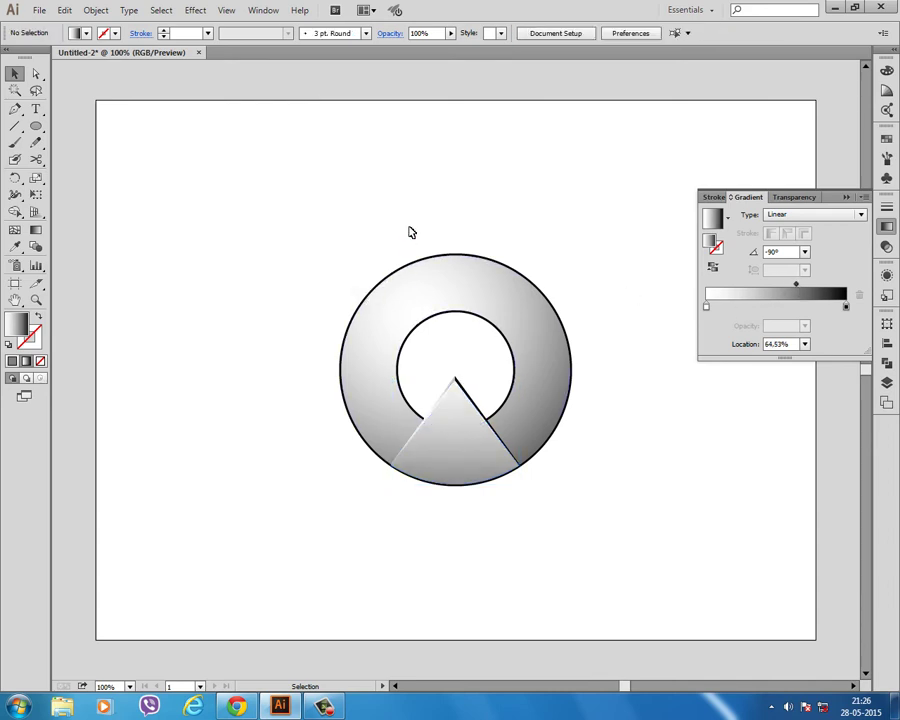
mouse_move(410, 227)
left_mouse_down()
mouse_move(458, 335)
mouse_move(194, 183)
left_mouse_up()
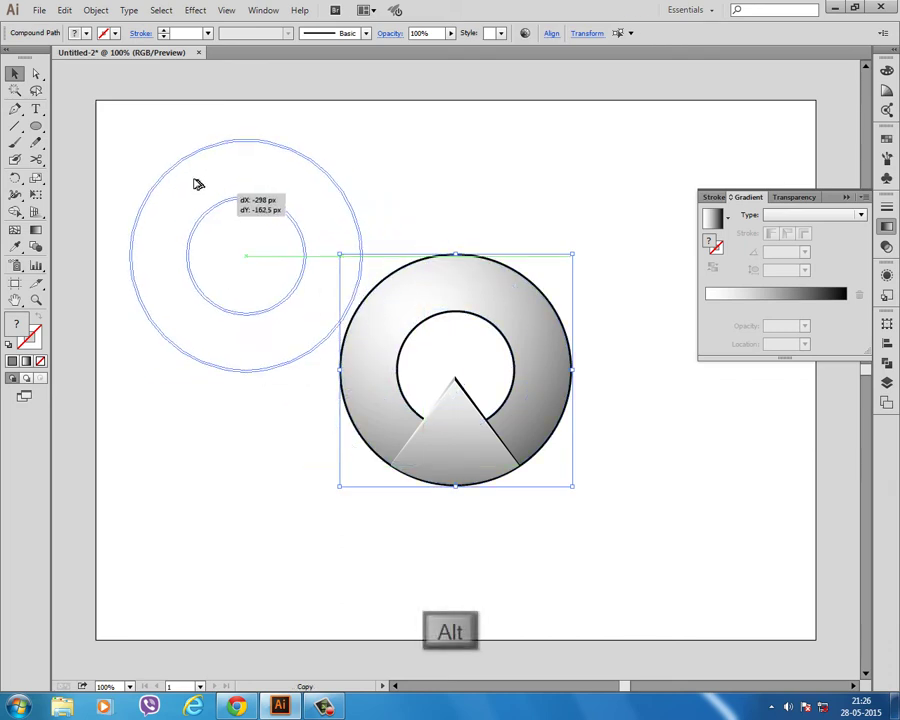
Step: Select the duplicate ring at the artboard's upper left for Shape Builder editing
left_click(418, 183)
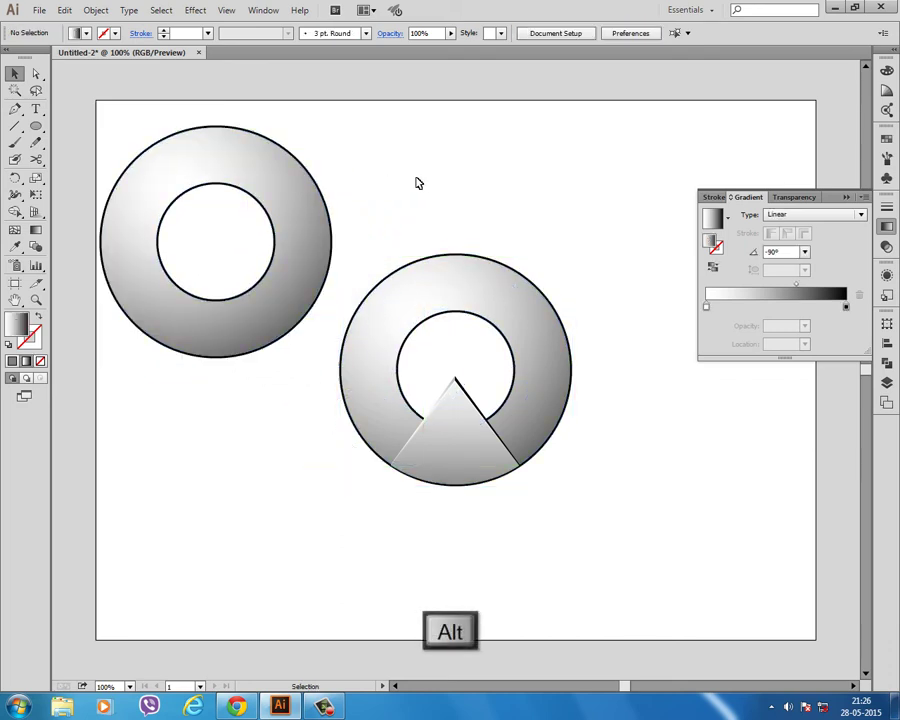
left_click(190, 150)
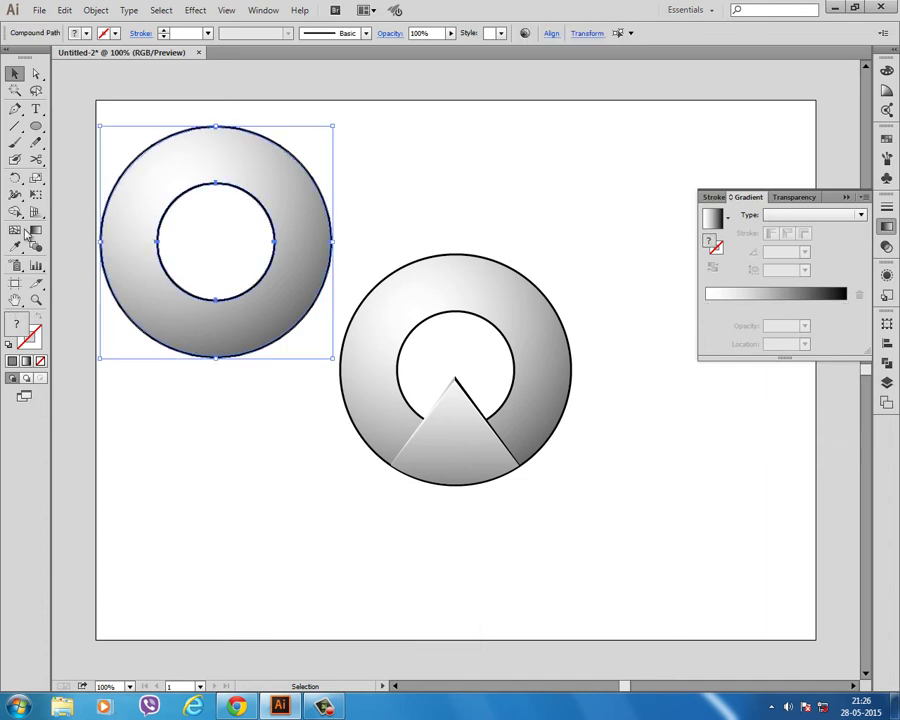
left_click(15, 211)
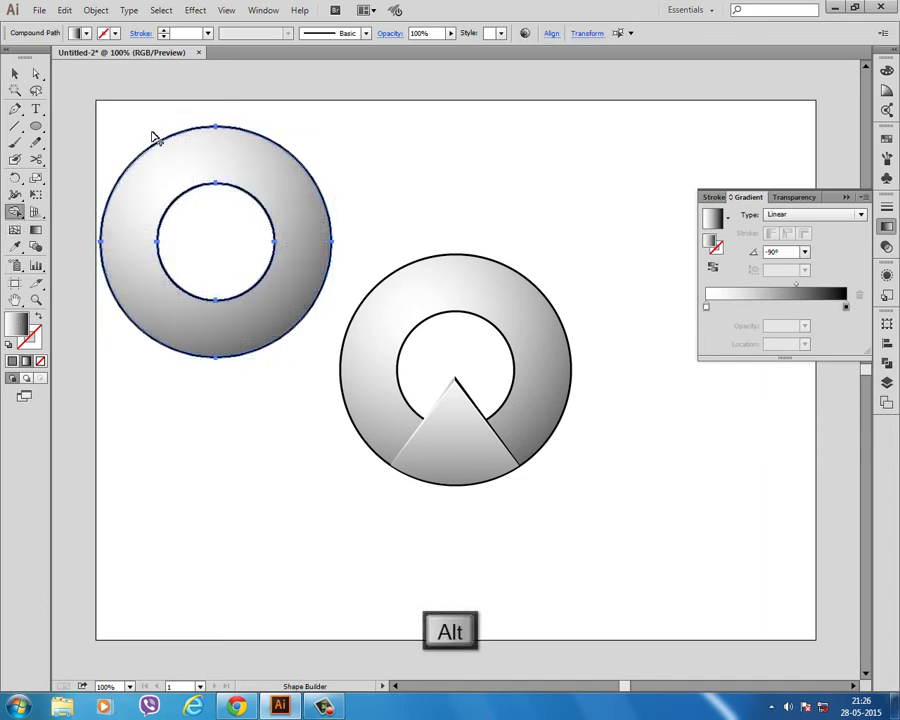
Step: Erase the duplicate ring's outer band and expand the remaining inner circle
left_click_drag(153, 138, 185, 174)
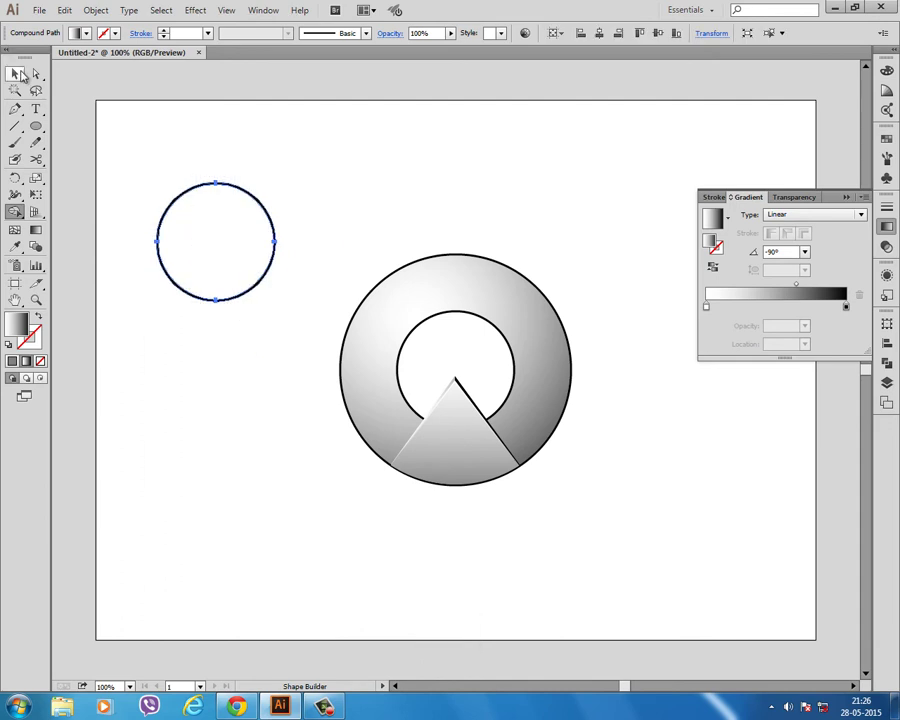
key("v")
left_click(96, 10)
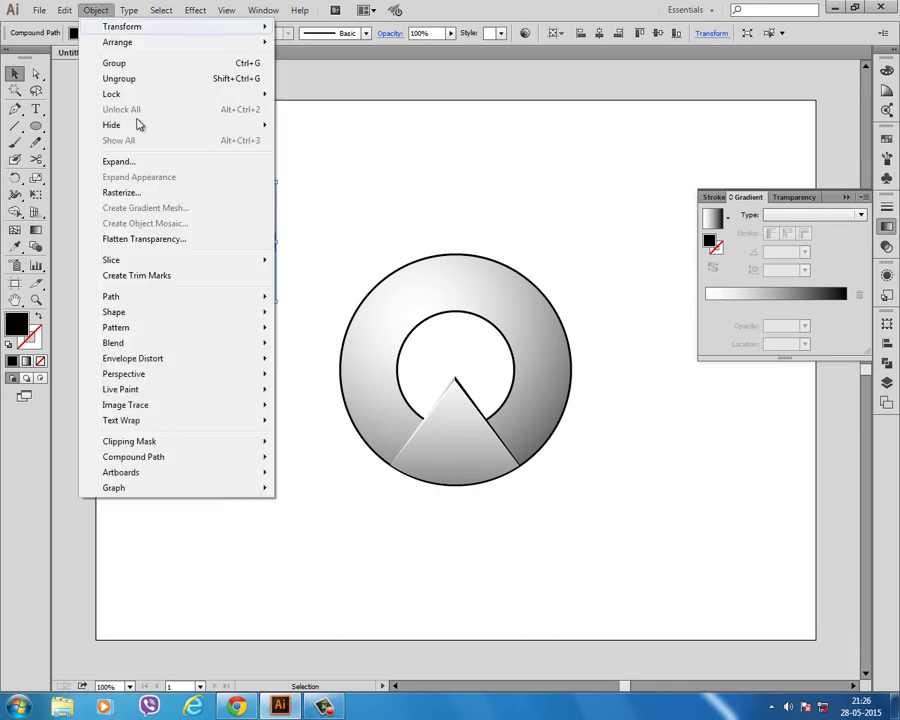
left_click(132, 162)
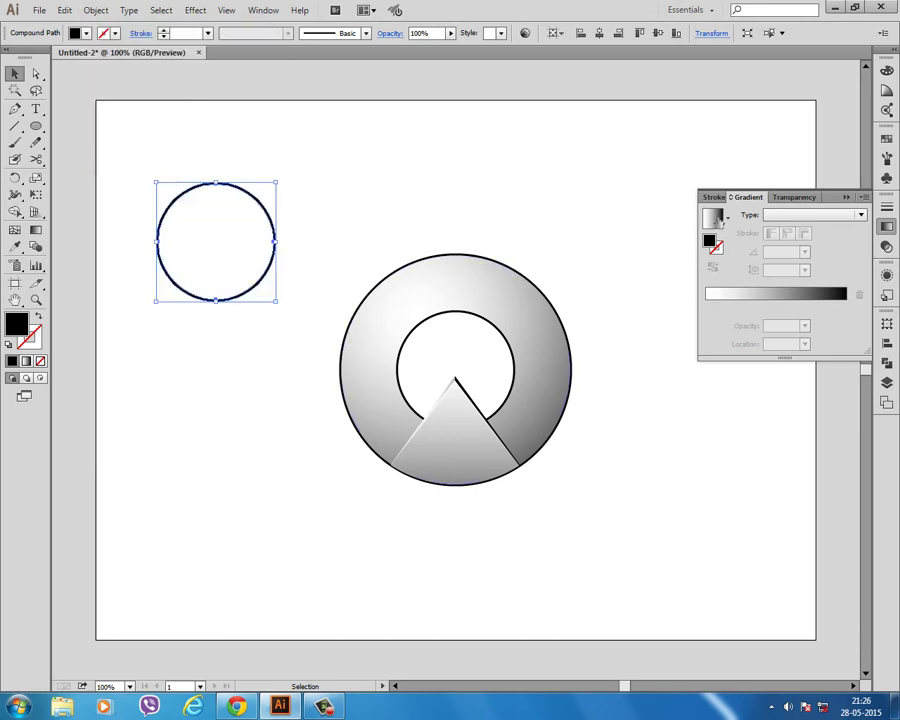
Step: Give the circle a black-white-black linear gradient with the white stop centred
left_click(712, 219)
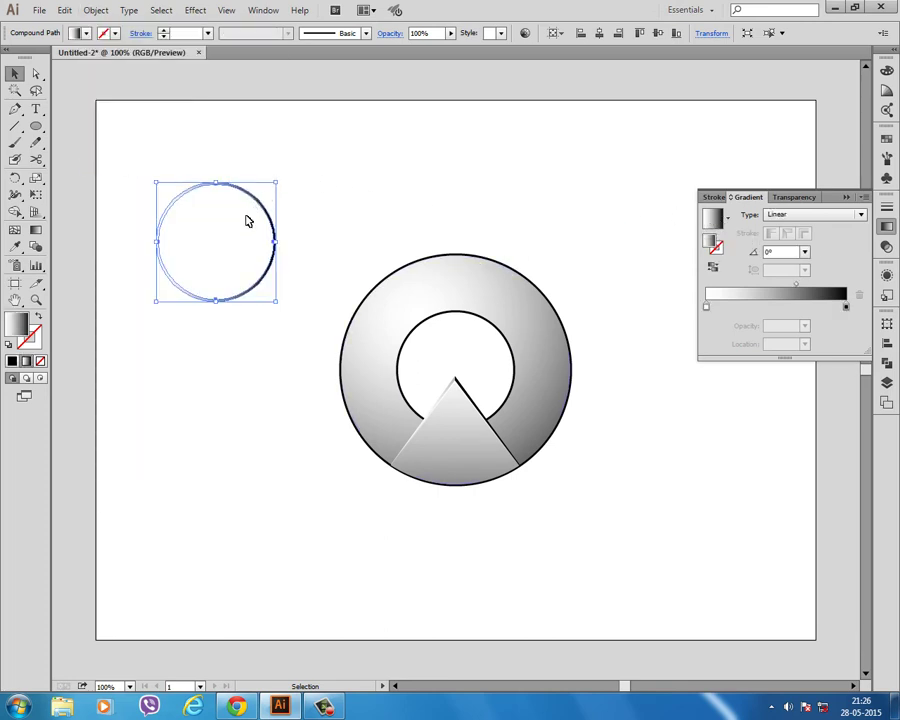
key("a")
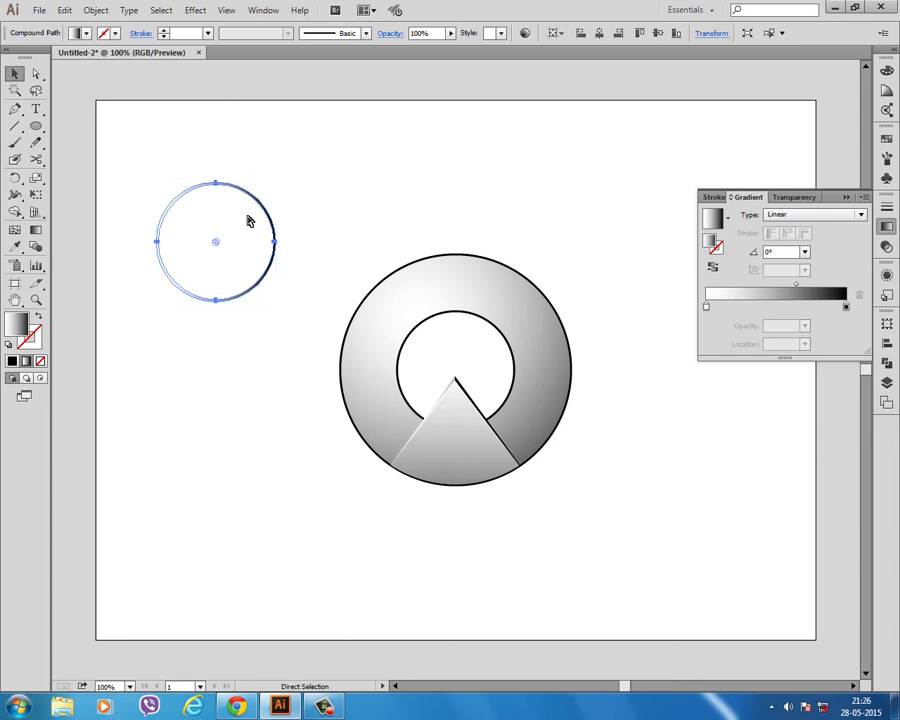
key("v")
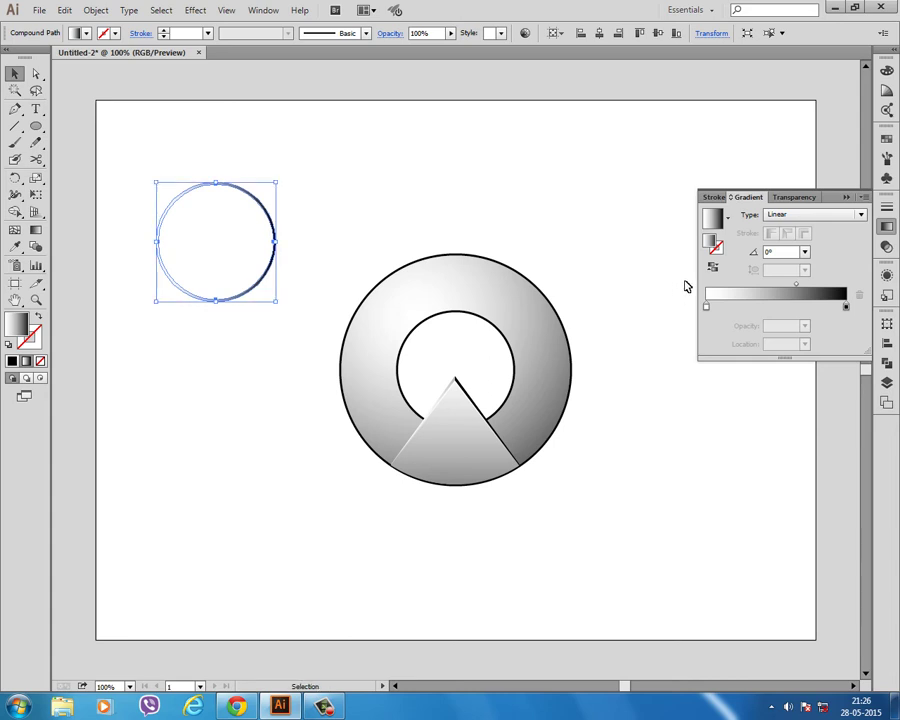
left_click_drag(706, 306, 777, 306)
left_click_drag(846, 306, 706, 306)
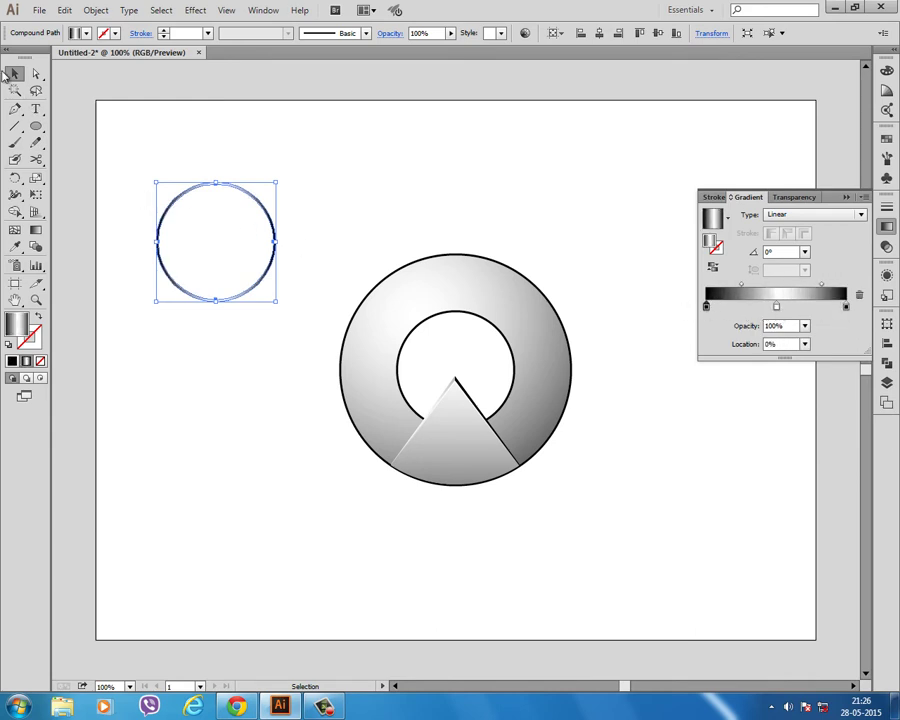
left_click(13, 74)
Step: Move the gradient circle into the ring's hole and select both circle and ring
left_click_drag(240, 193, 481, 321)
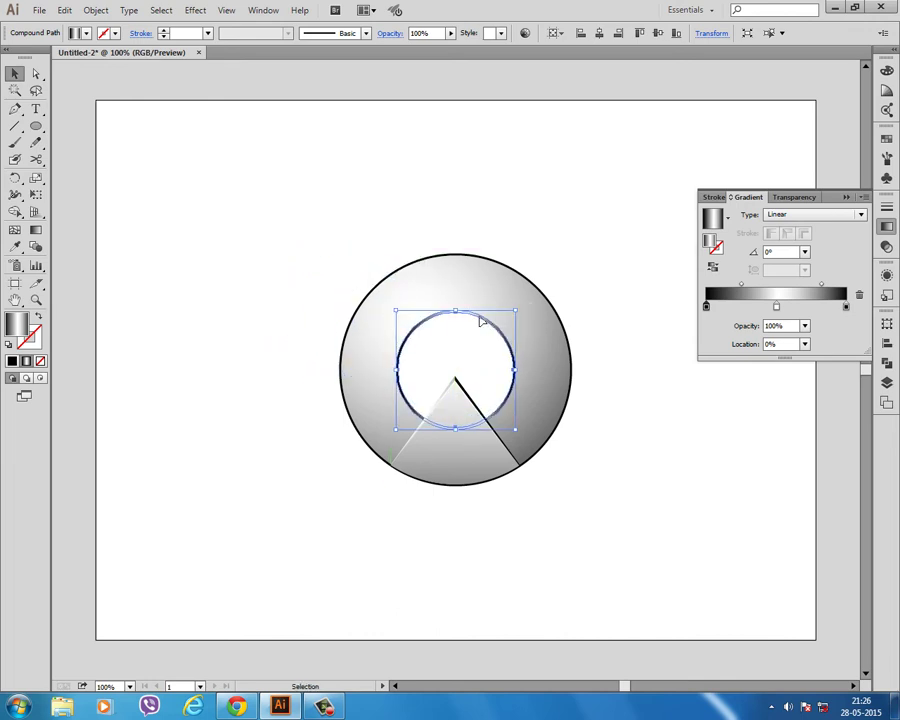
left_click(533, 219)
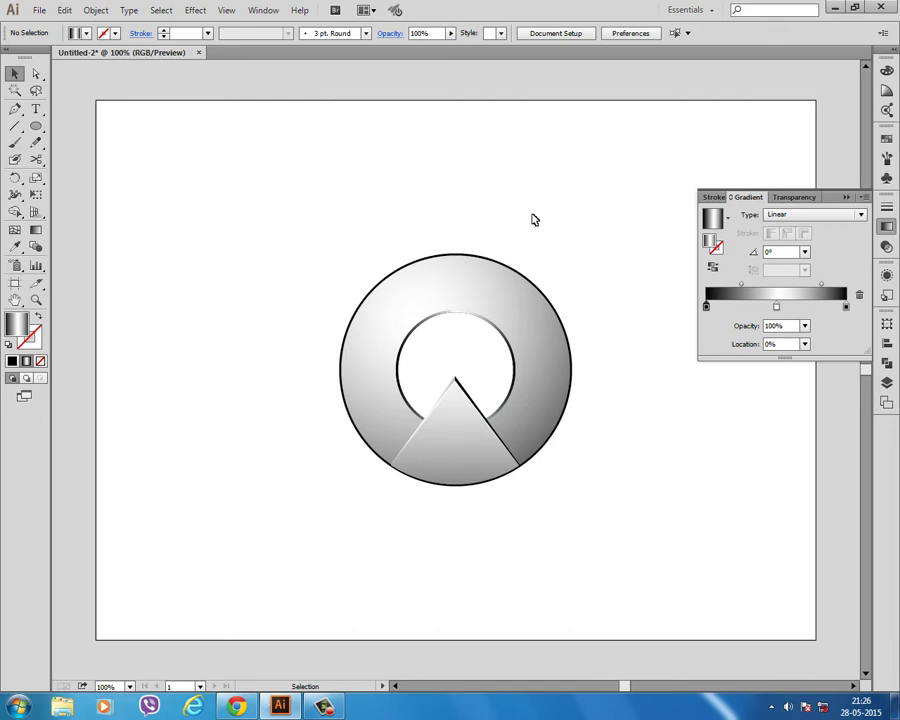
left_click(481, 317)
left_click(400, 268, "shift")
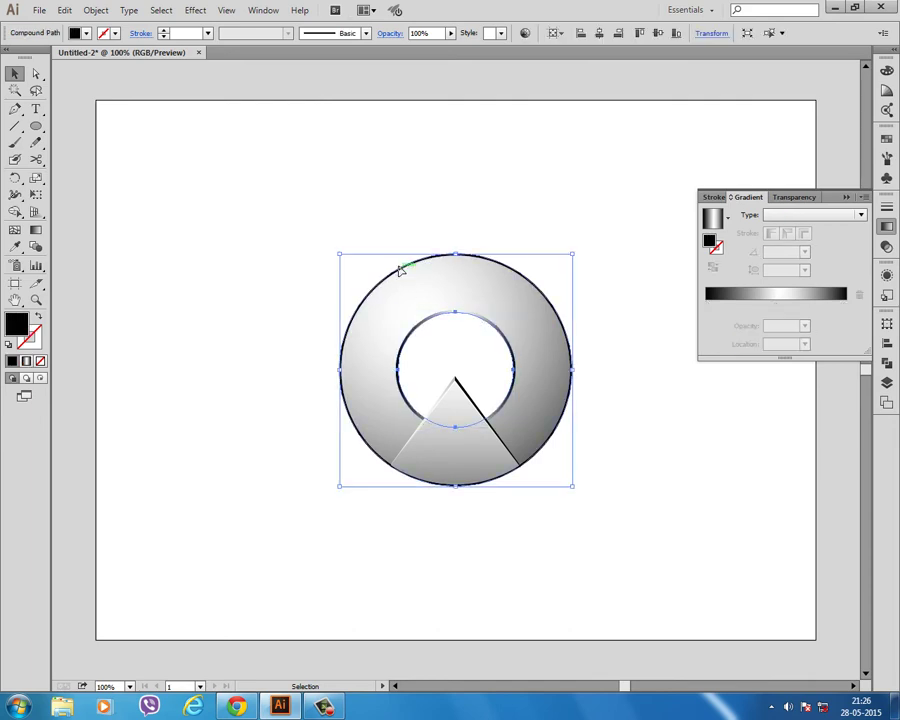
Step: Sample the ring's gradient with the Eyedropper and set the gradient angle to 60°
key("a")
left_click(14, 246)
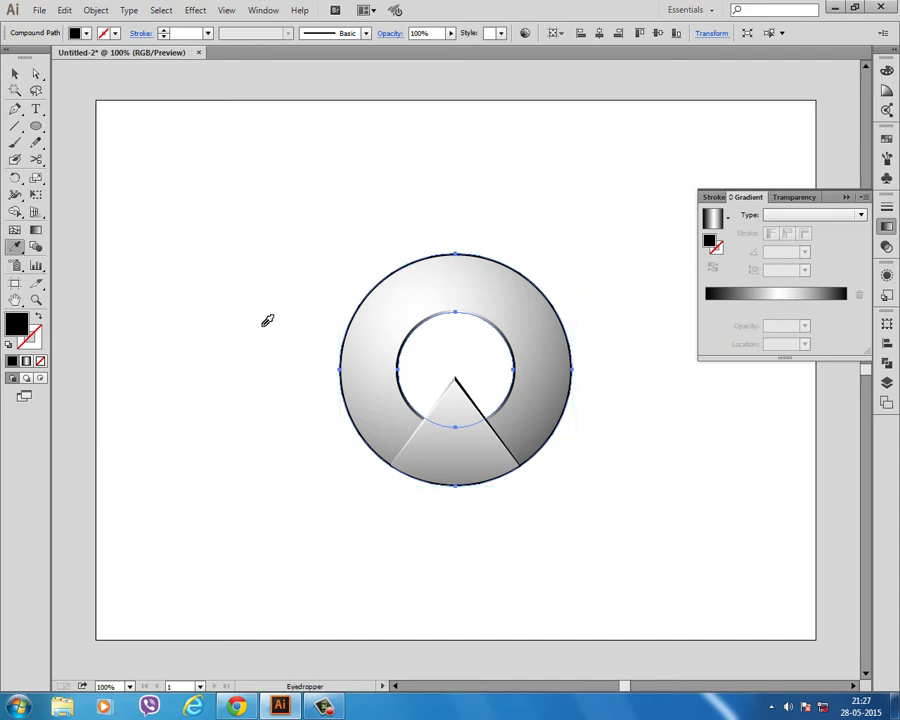
left_click(430, 315)
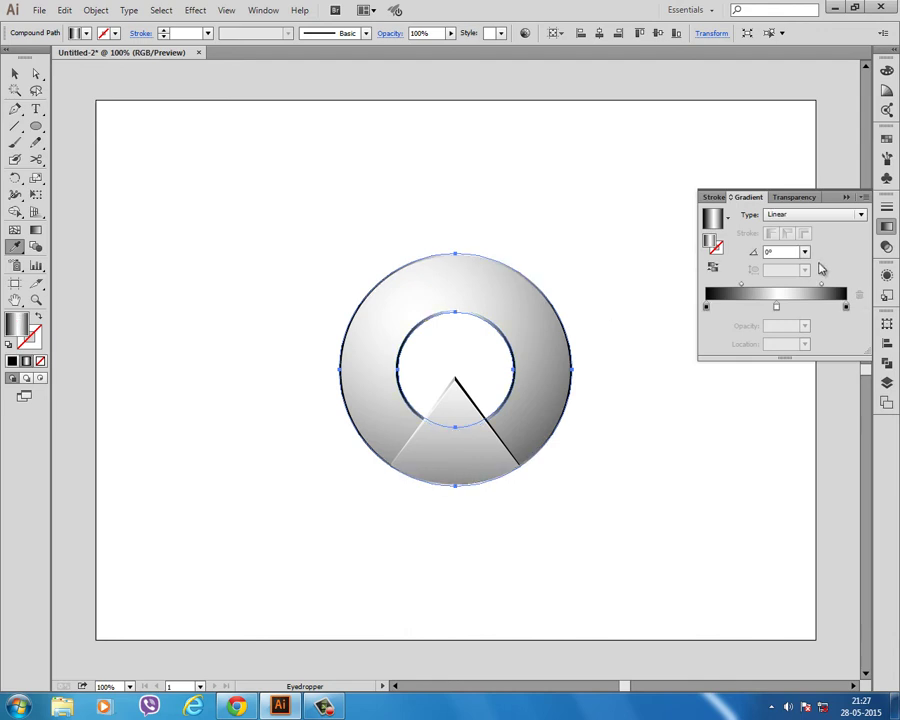
left_click(804, 251)
left_click(819, 344)
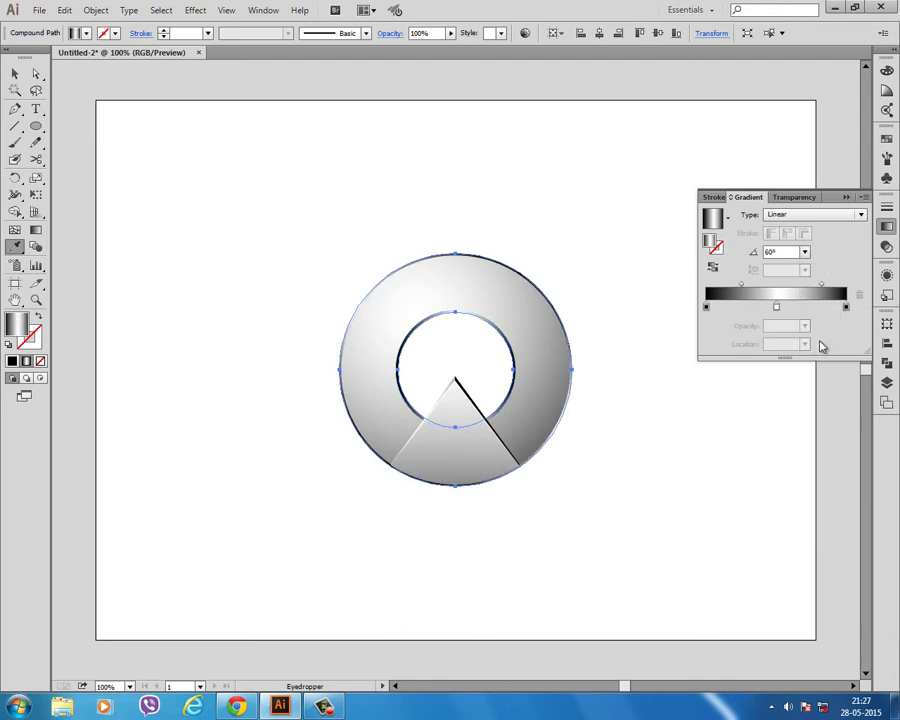
left_click(15, 75)
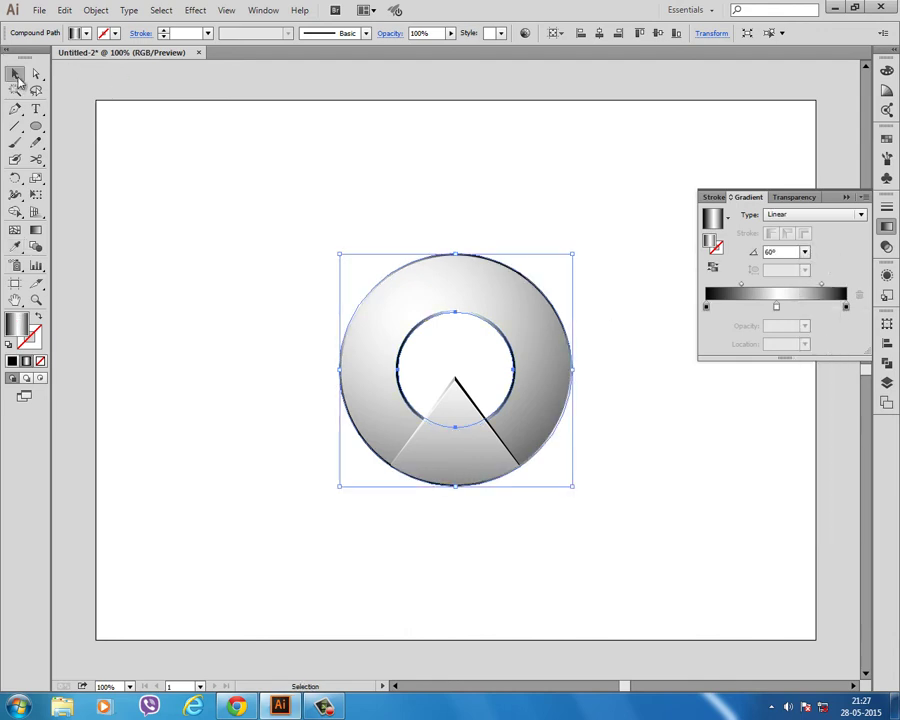
left_click(325, 187)
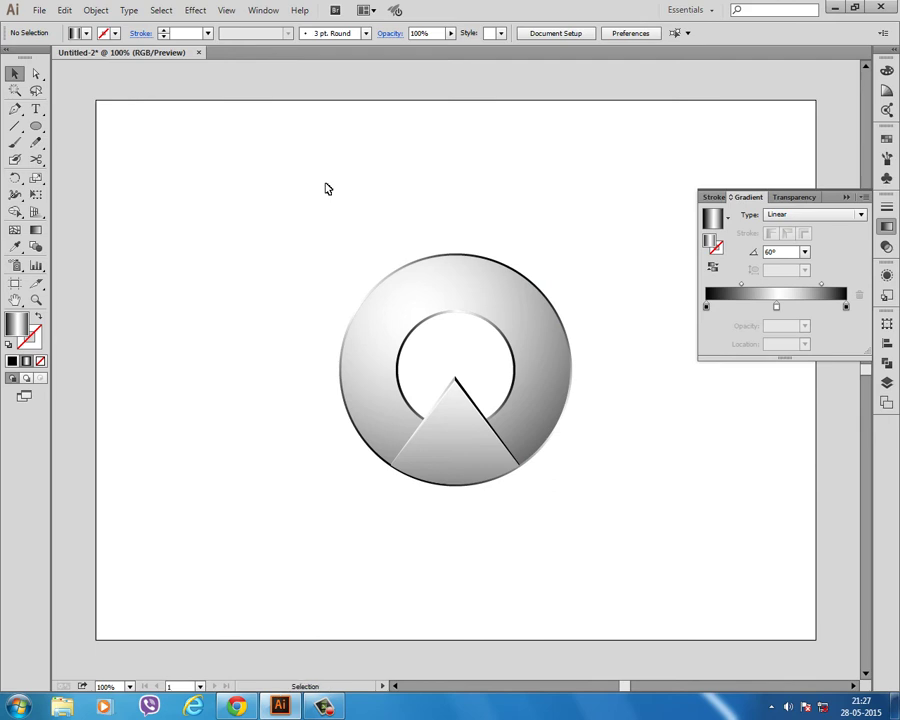
Step: Reverse the wedge's gradient to dark at the peak and shift it slightly upward
left_click(474, 454)
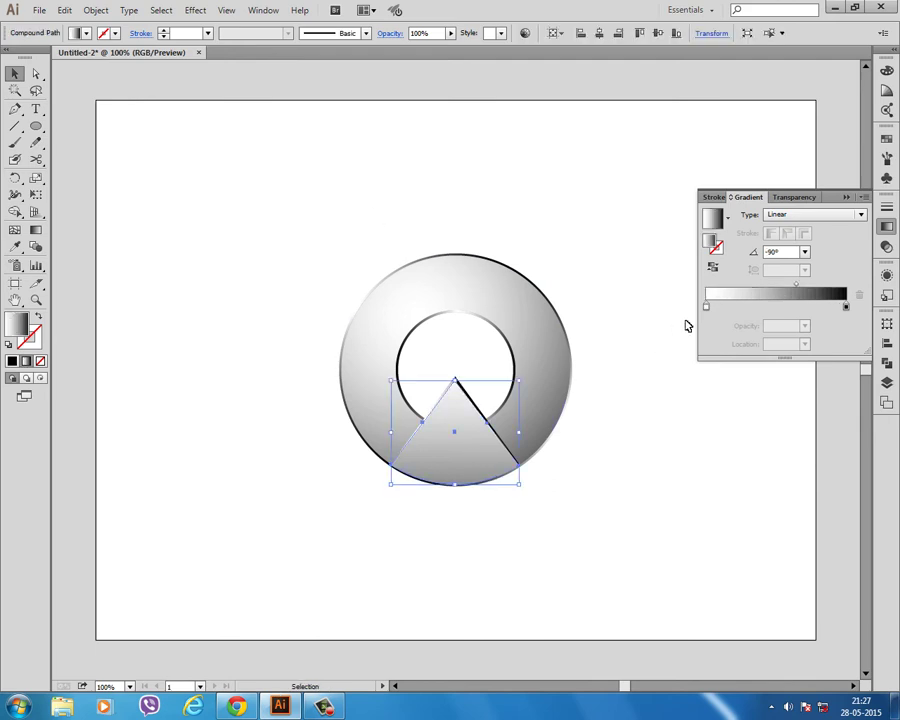
left_click(714, 268)
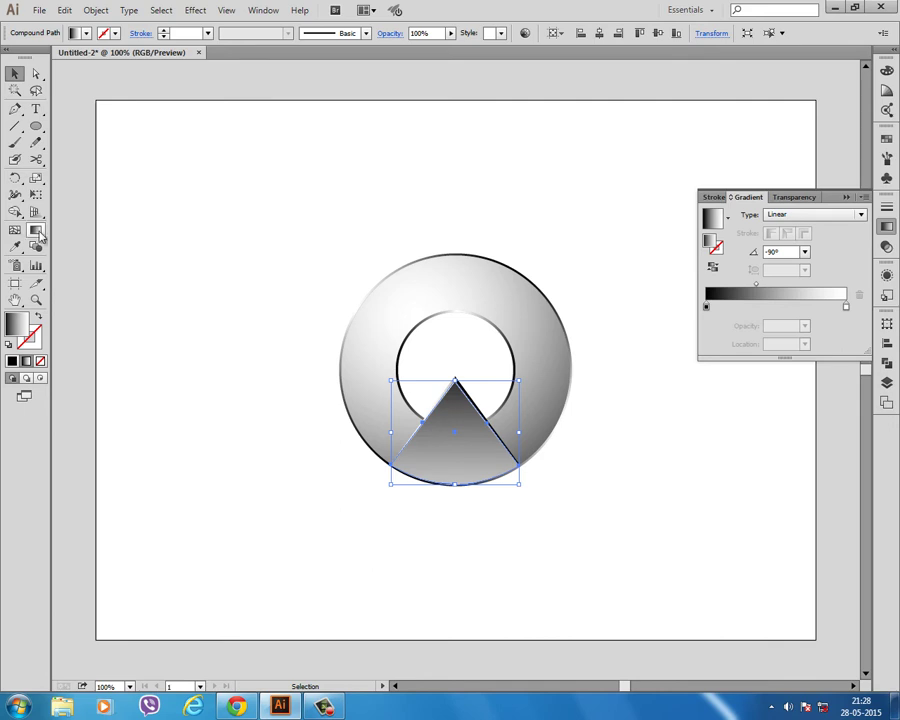
left_click(36, 229)
left_click_drag(455, 354, 457, 312)
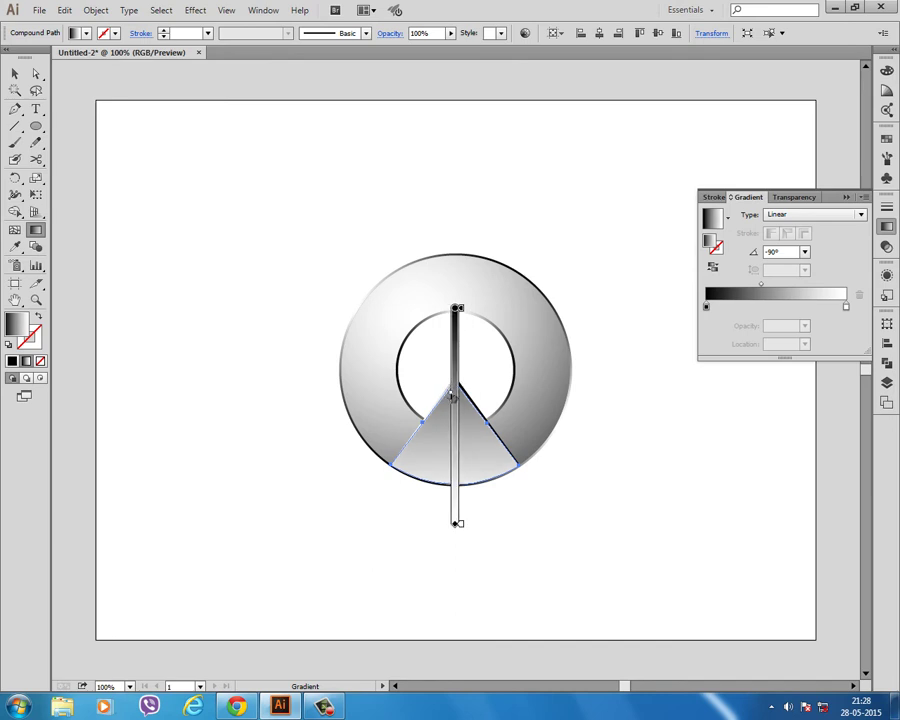
left_click(15, 73)
left_click(218, 151)
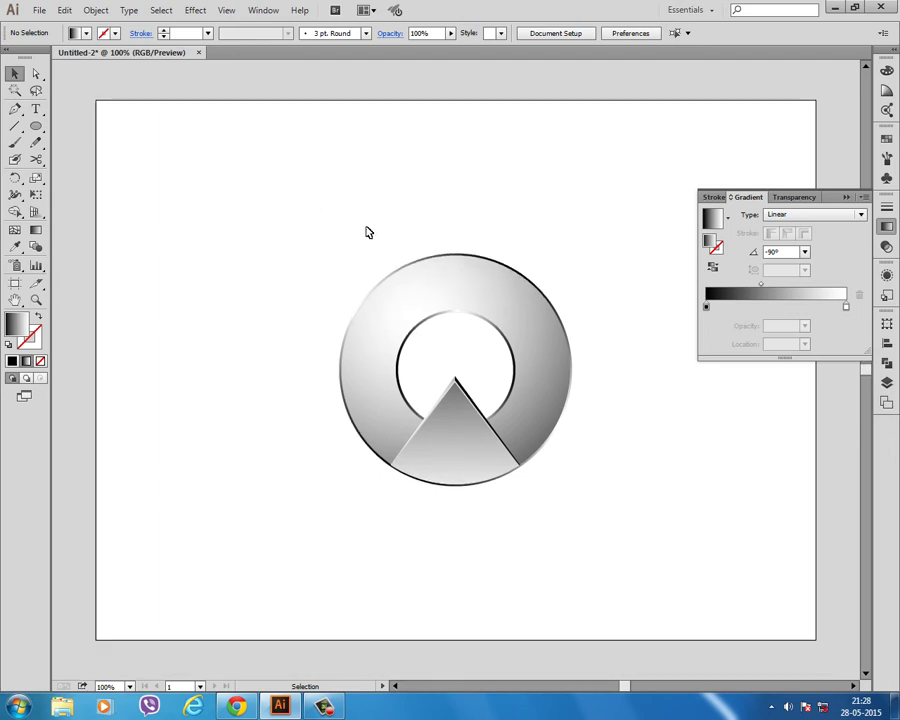
Step: Draw a small three-point wedge left of the main peak, then zoom to 200%
key("a")
left_click(15, 108)
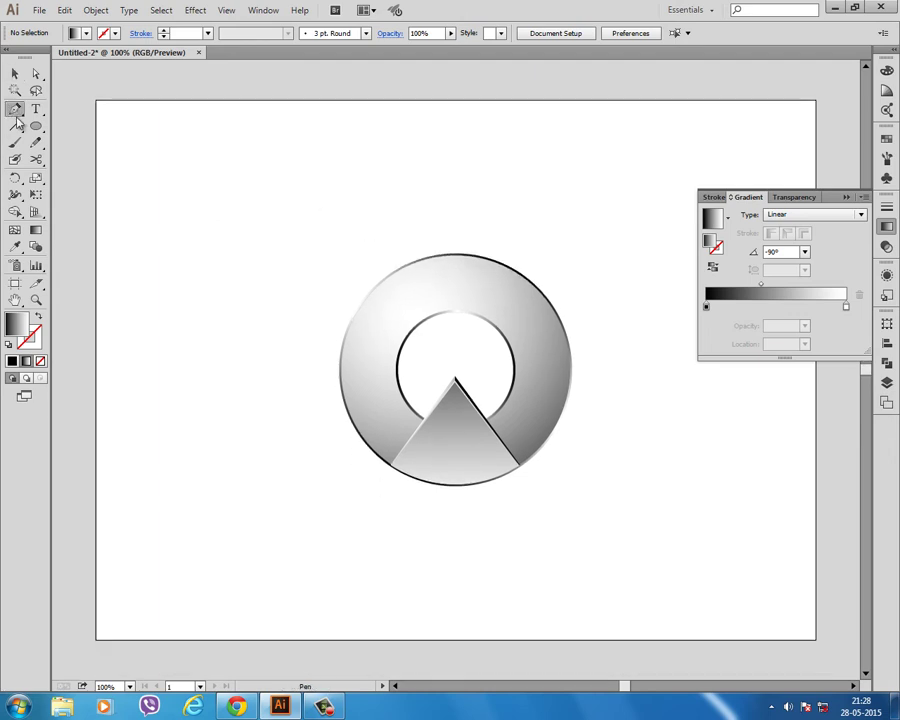
left_click(414, 401)
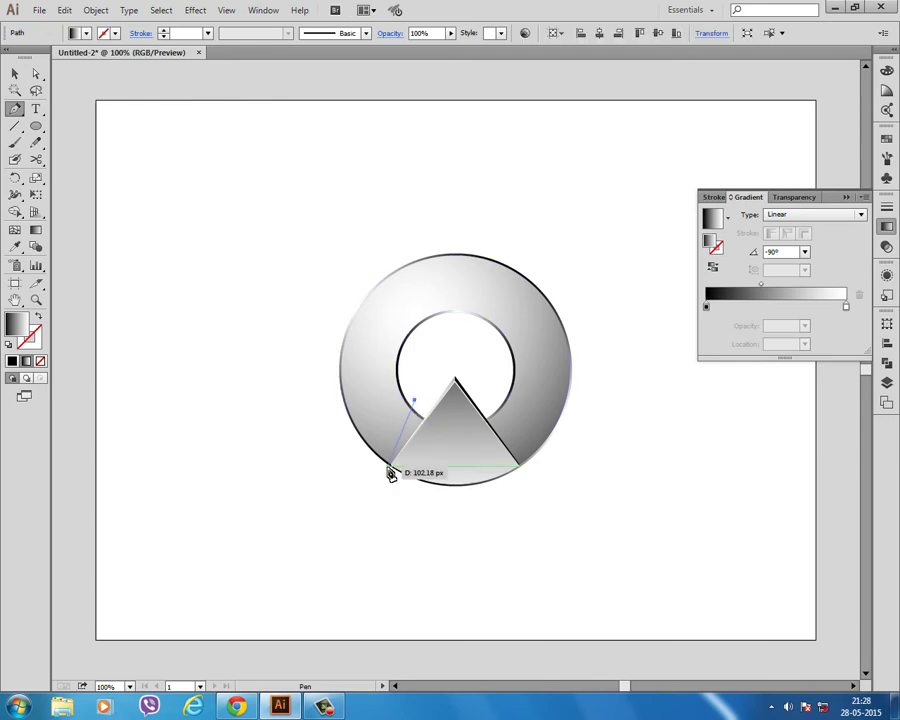
left_click(391, 466)
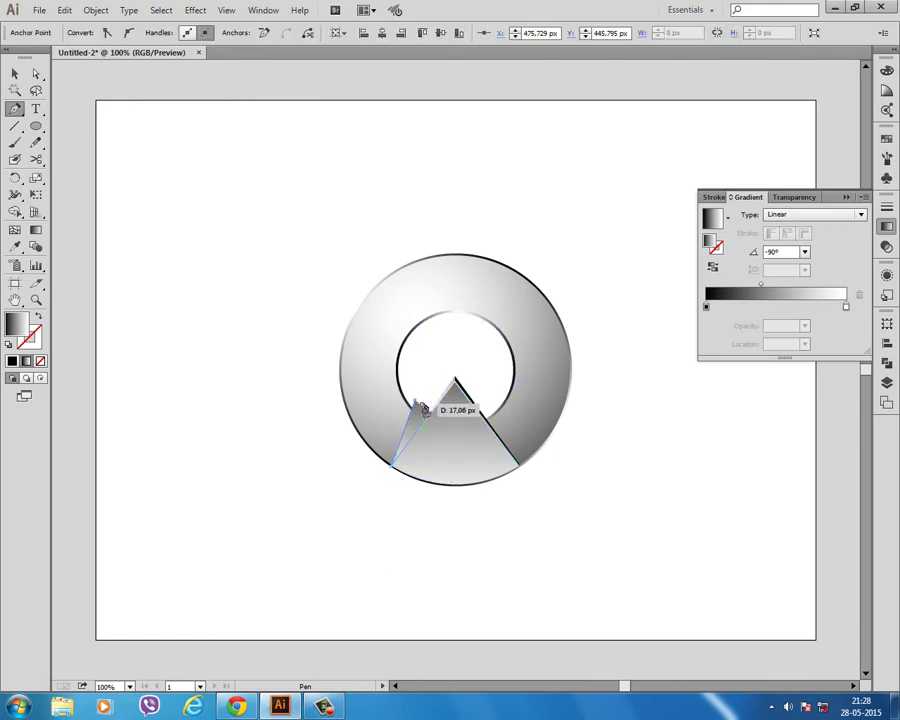
left_click(429, 412)
left_click(15, 73)
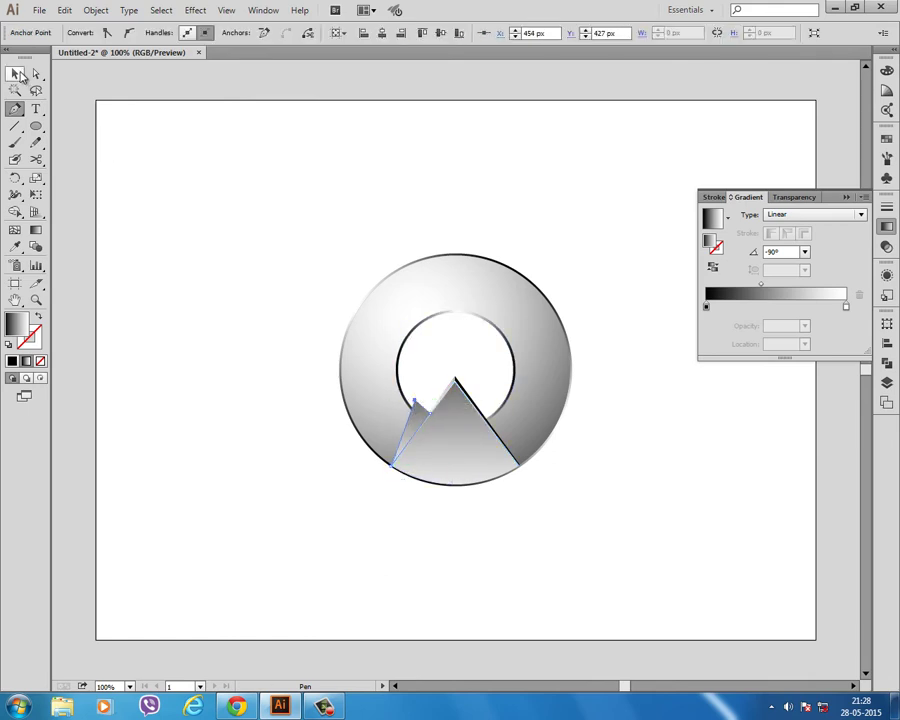
left_click(287, 159)
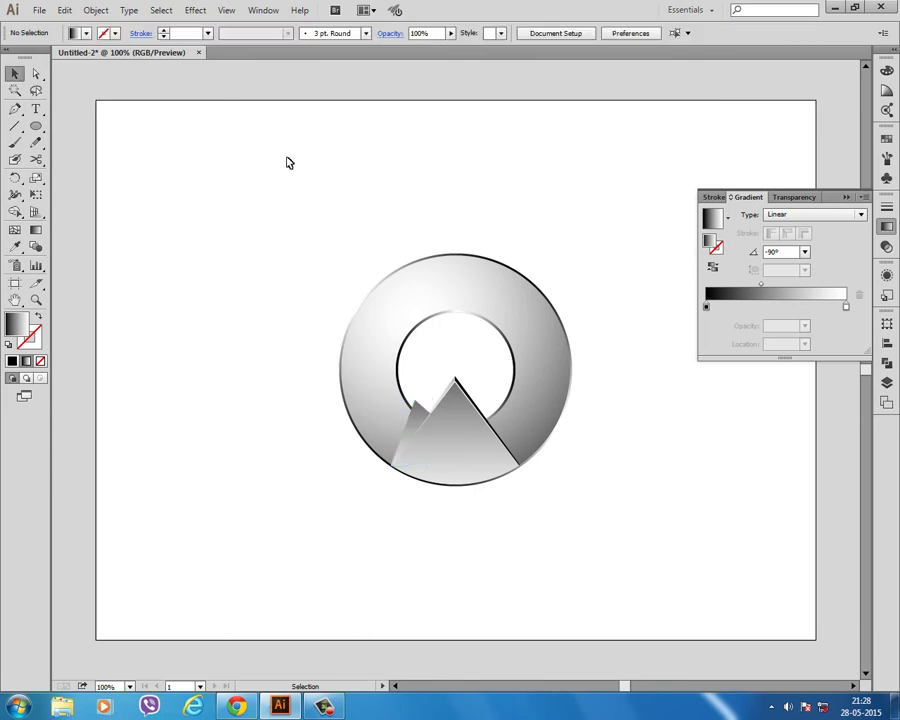
left_click(412, 445)
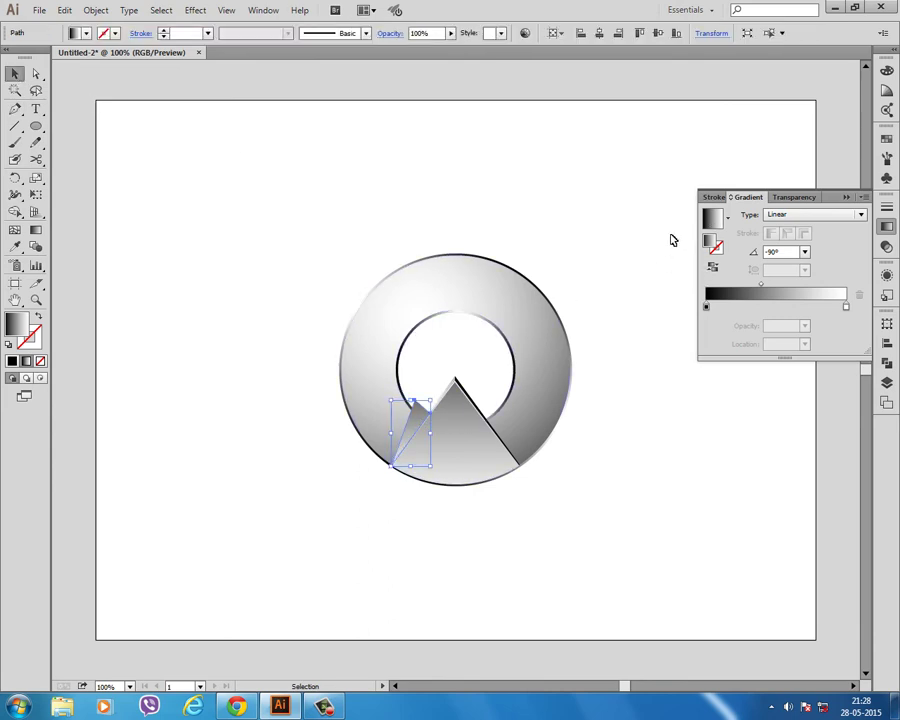
left_click(207, 412)
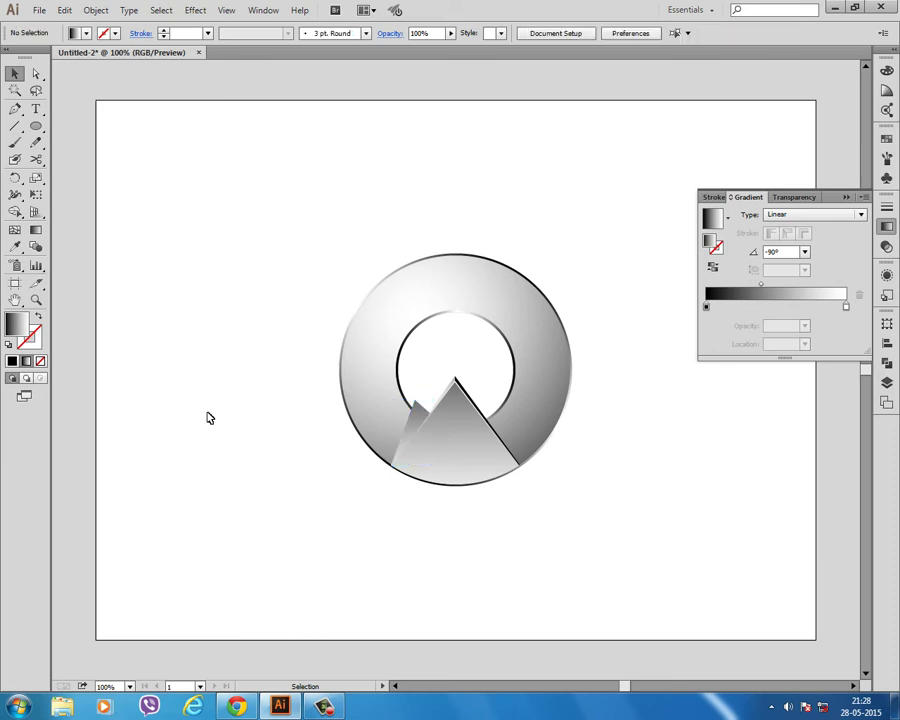
key("ctrl+plus")
key("ctrl+plus")
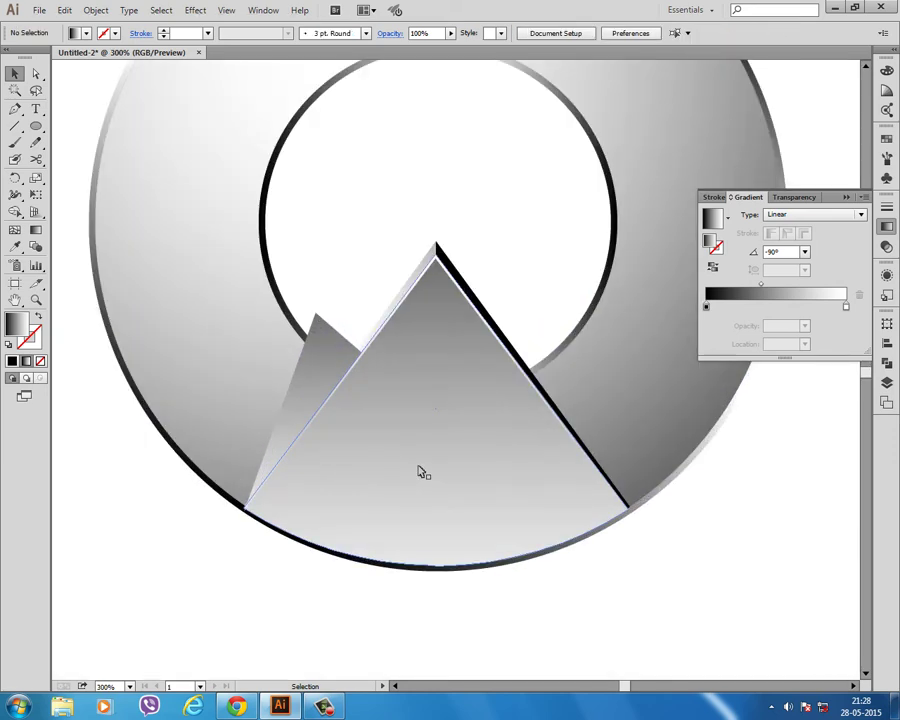
Step: Lay a black-to-white gradient across the small left wedge and set the white stop's opacity to 0%
left_click(310, 374)
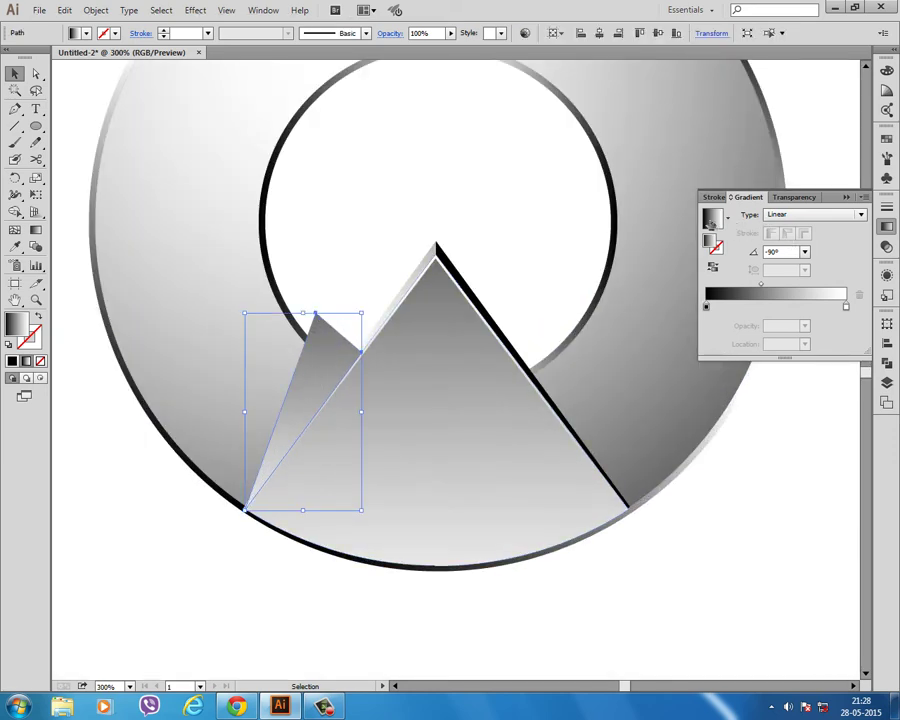
left_click(36, 230)
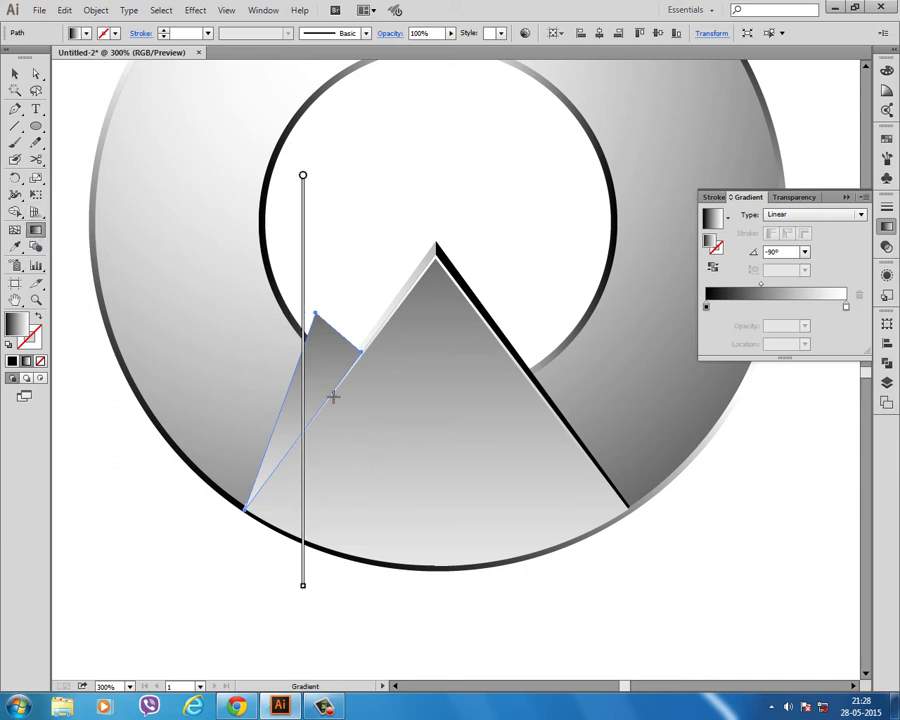
left_click_drag(333, 395, 297, 382)
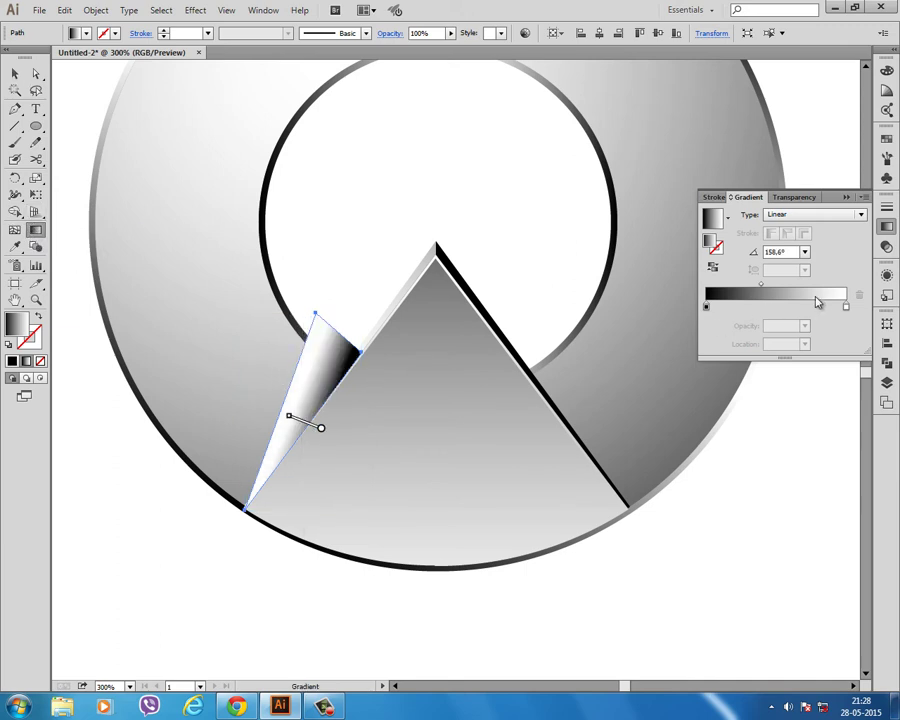
double_click(845, 307)
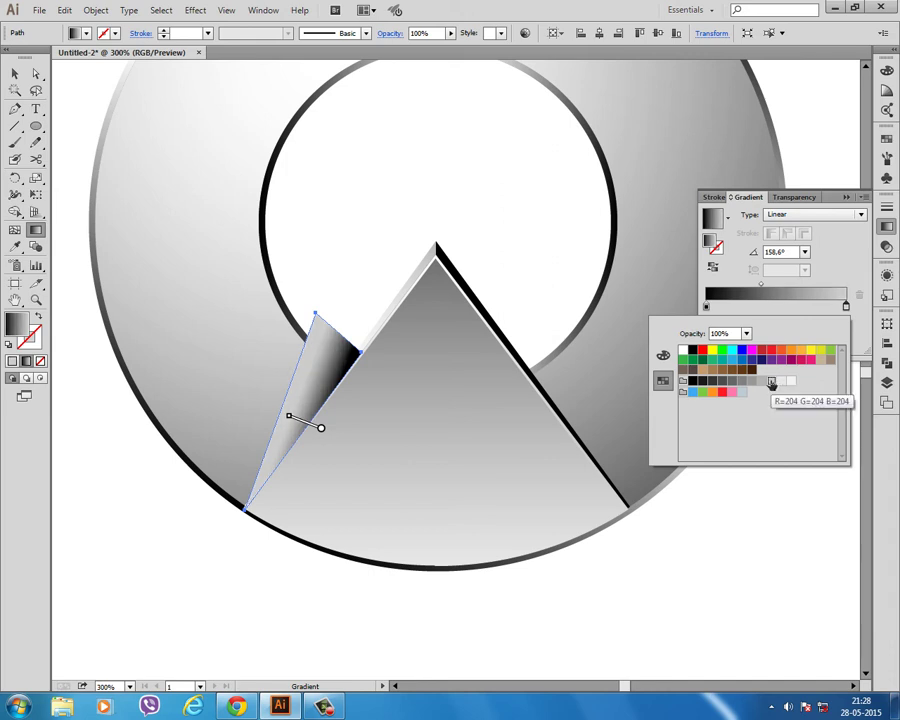
left_click(746, 333)
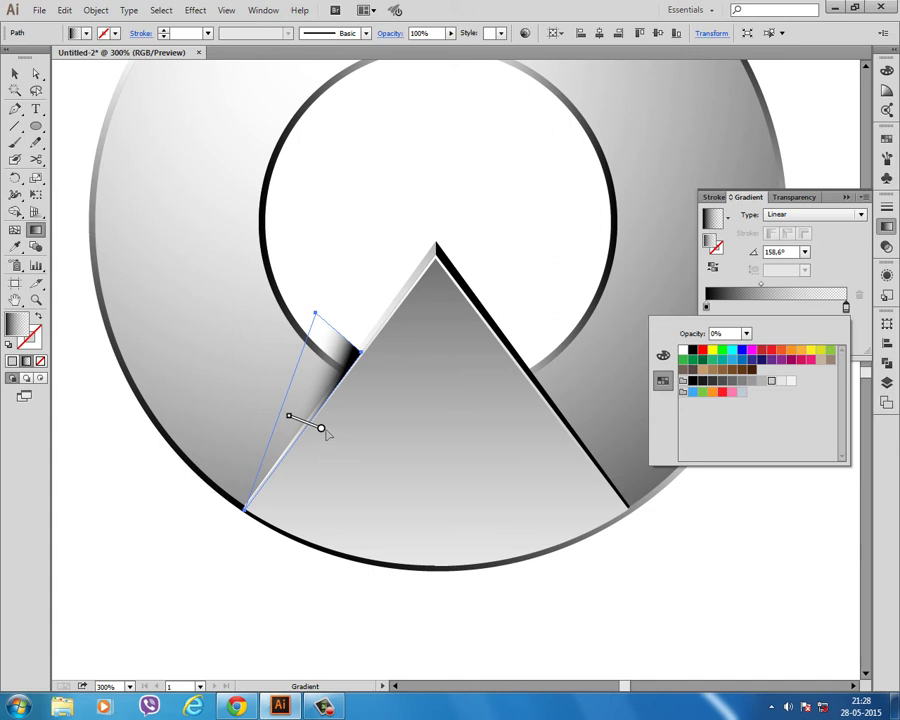
left_click(289, 416)
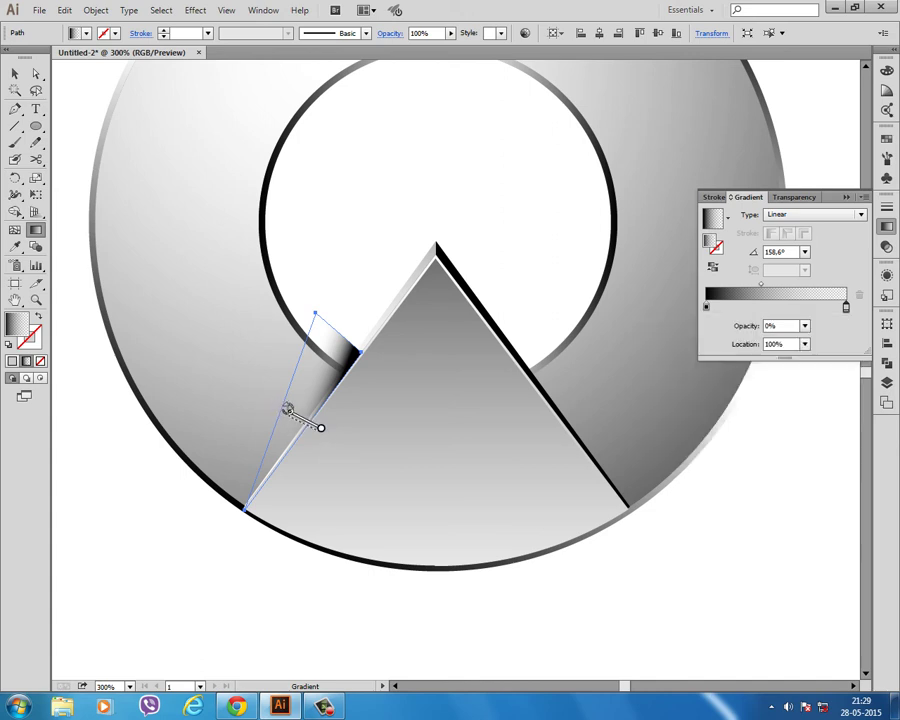
Step: Rotate the wedge's gradient to about 143.1° and nudge it toward the seam
mouse_move(289, 419)
left_mouse_down()
mouse_move(298, 401)
mouse_move(277, 411)
left_mouse_up()
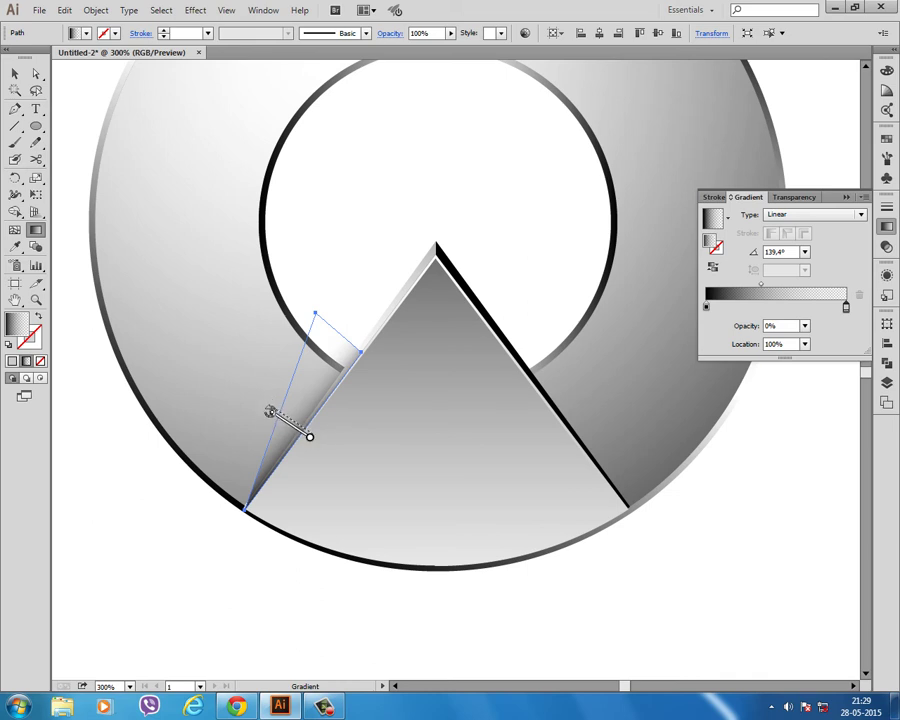
left_click_drag(269, 412, 269, 406)
mouse_move(310, 433)
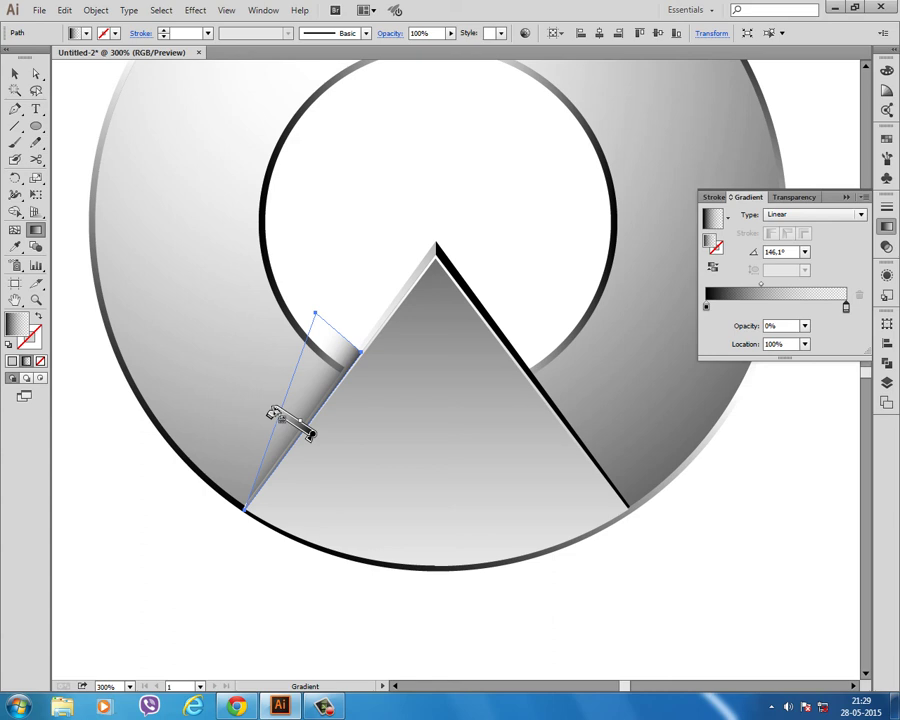
left_click_drag(273, 405, 273, 404)
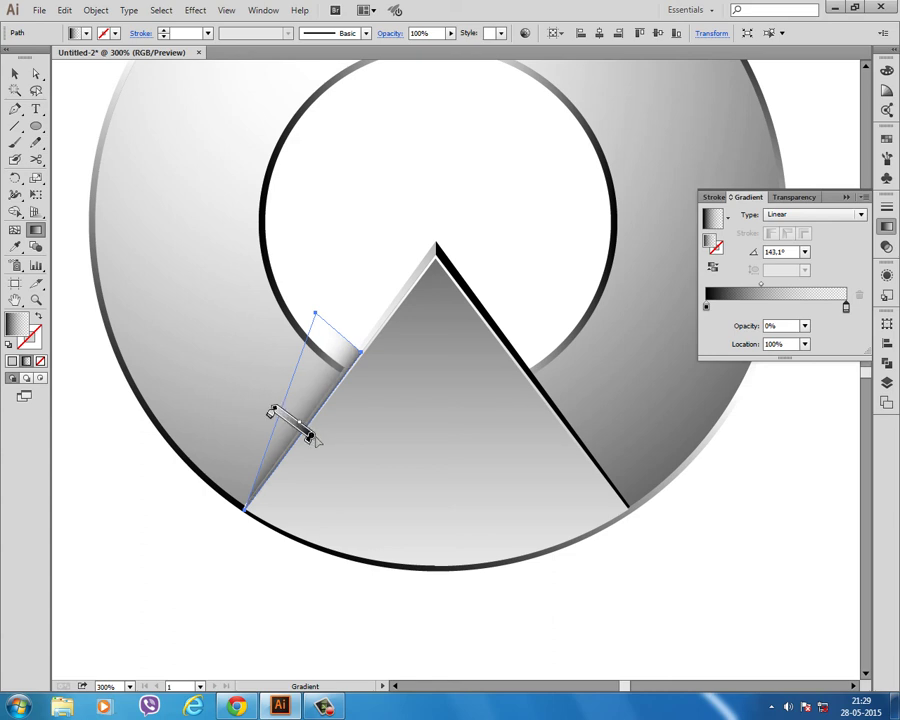
left_click_drag(310, 435, 281, 414)
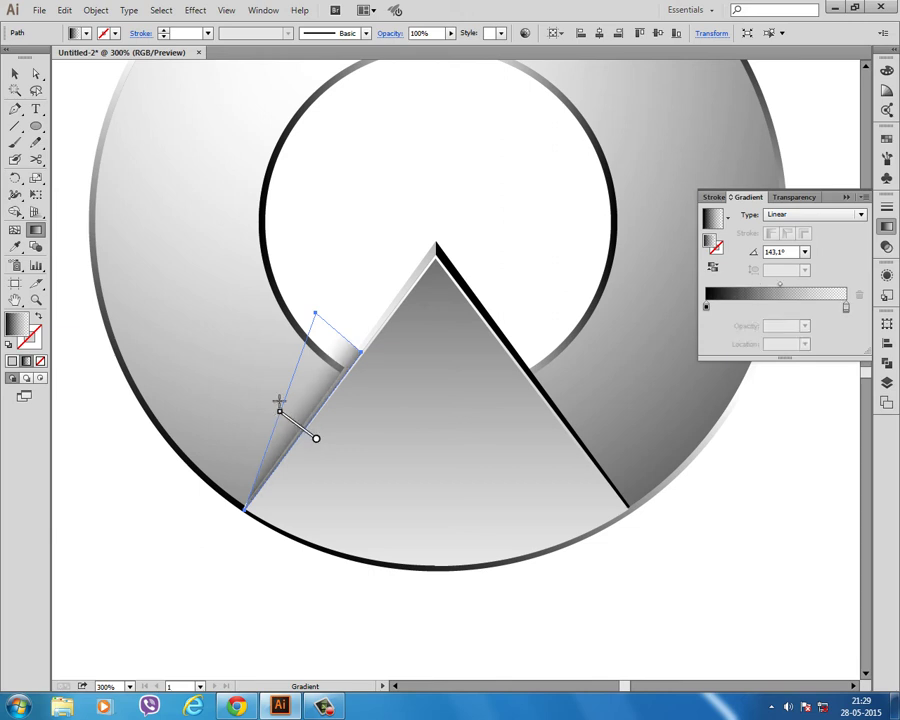
Step: At 200% zoom, move the wedge's top anchor onto the ring's inner edge and its right anchor down the triangle
left_click(14, 73)
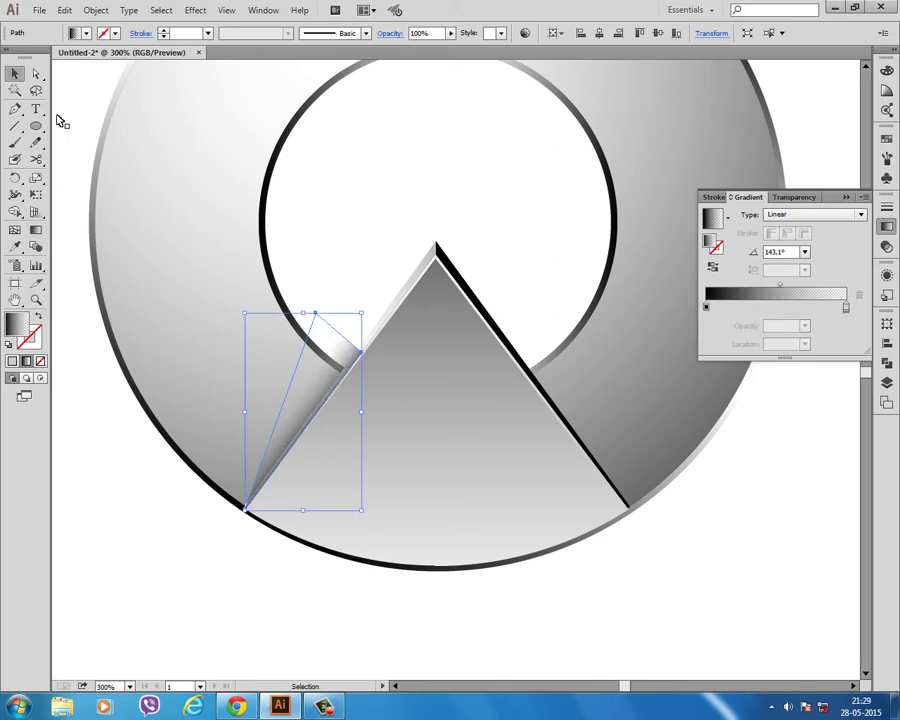
key("ctrl+minus")
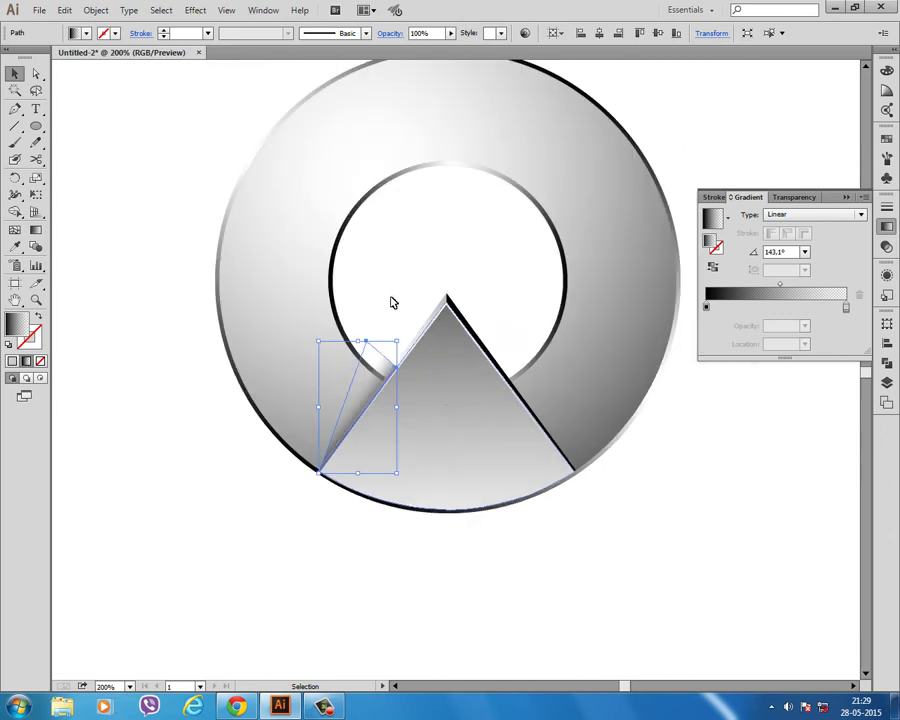
left_click(400, 348)
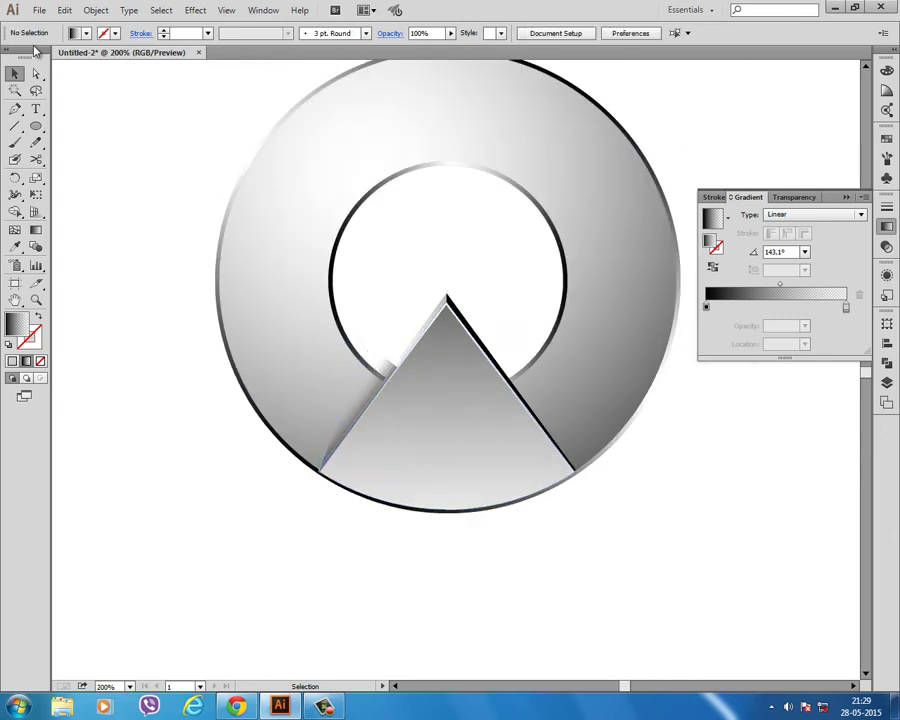
key("a")
scroll(385, 358, "up", 2)
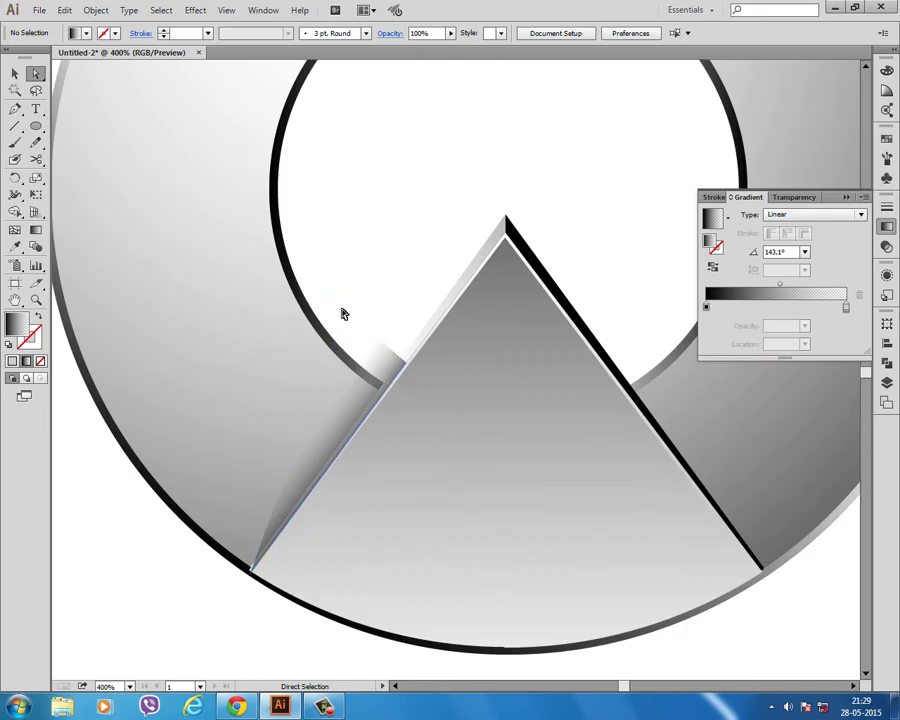
mouse_move(338, 306)
left_mouse_down()
mouse_move(390, 350)
mouse_move(343, 330)
left_mouse_up()
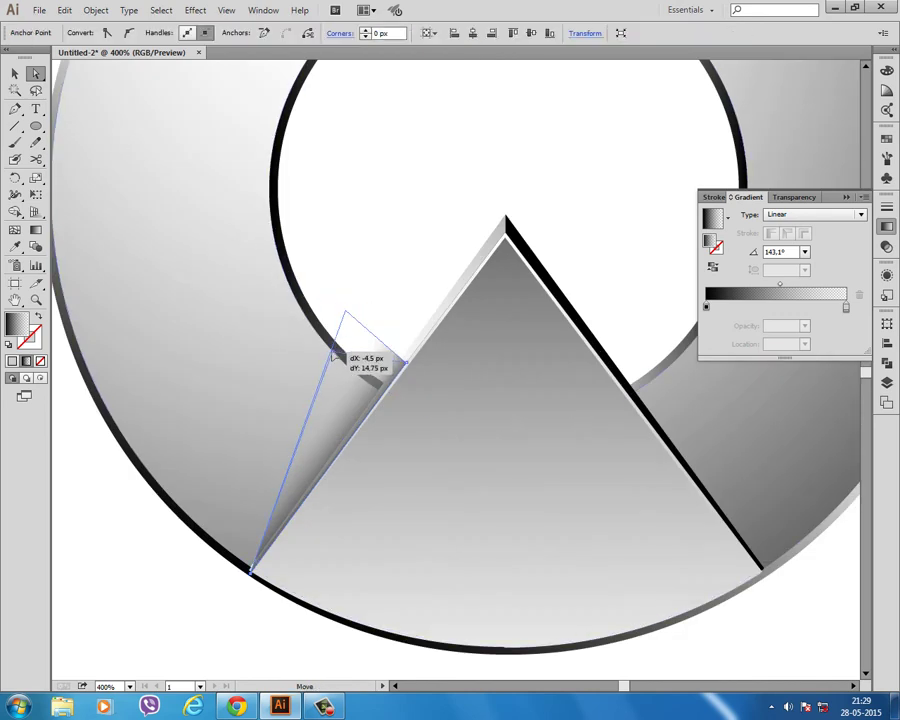
left_click_drag(343, 330, 331, 351)
left_click_drag(406, 364, 380, 394)
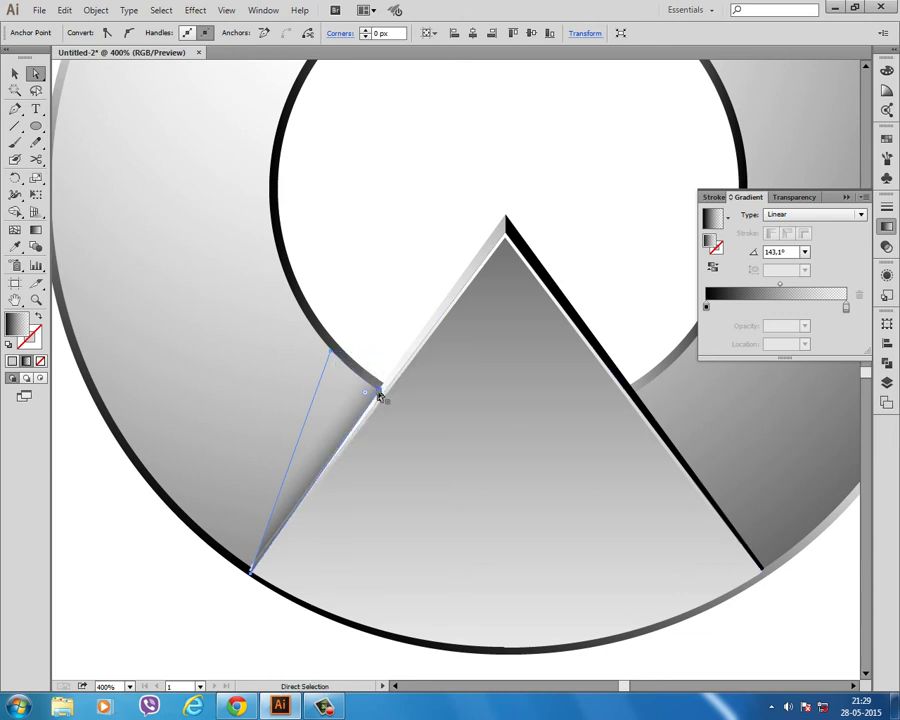
Step: Pick out the thin sliver from under the overlapping triangle; undo an accidental curve on its edge
key("ctrl")
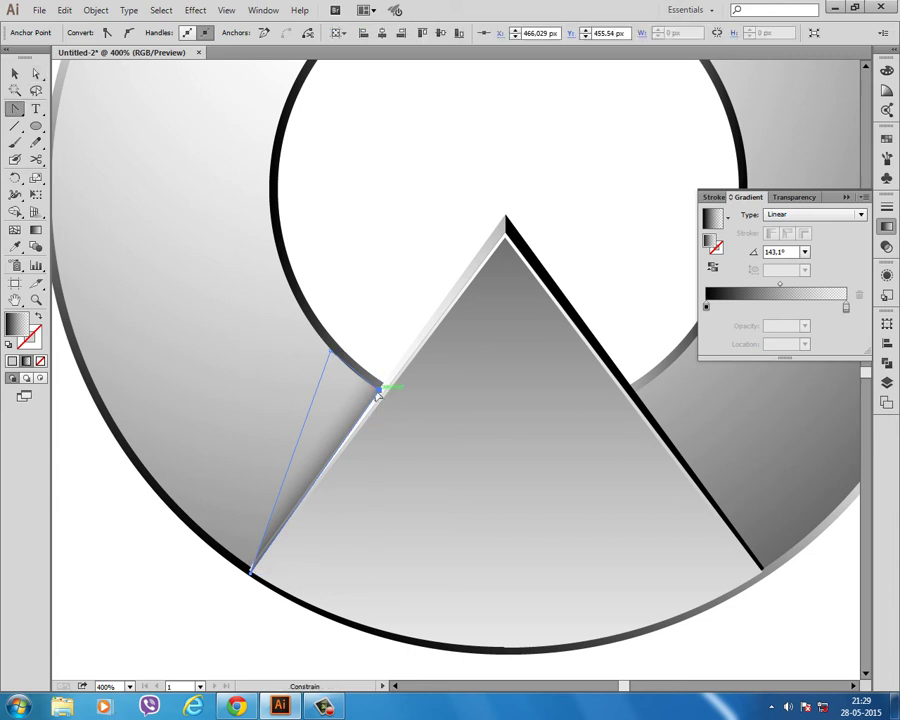
left_click(383, 396, "ctrl")
left_click(381, 392, "ctrl")
left_click(377, 390, "ctrl")
left_click(381, 394, "ctrl")
left_click(374, 392, "ctrl")
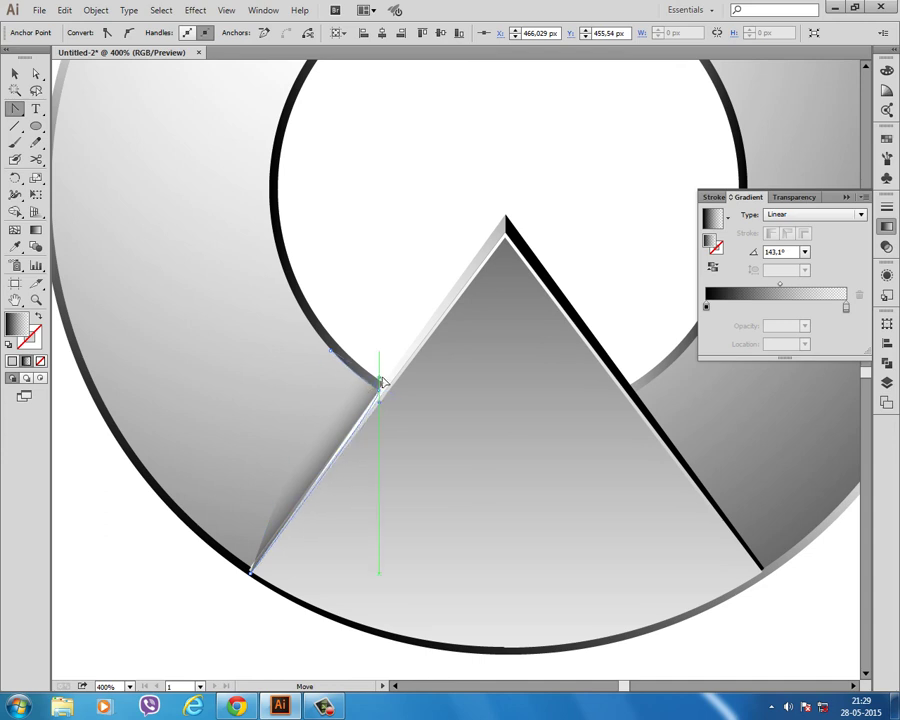
left_click(366, 386, "ctrl")
left_click_drag(363, 385, 354, 377)
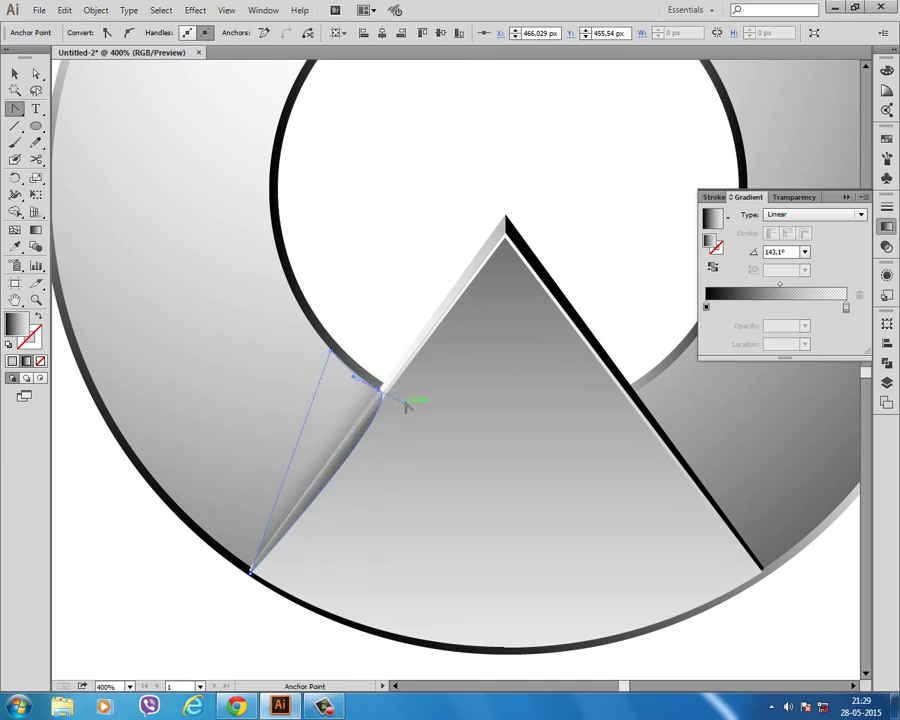
key("ctrl+z")
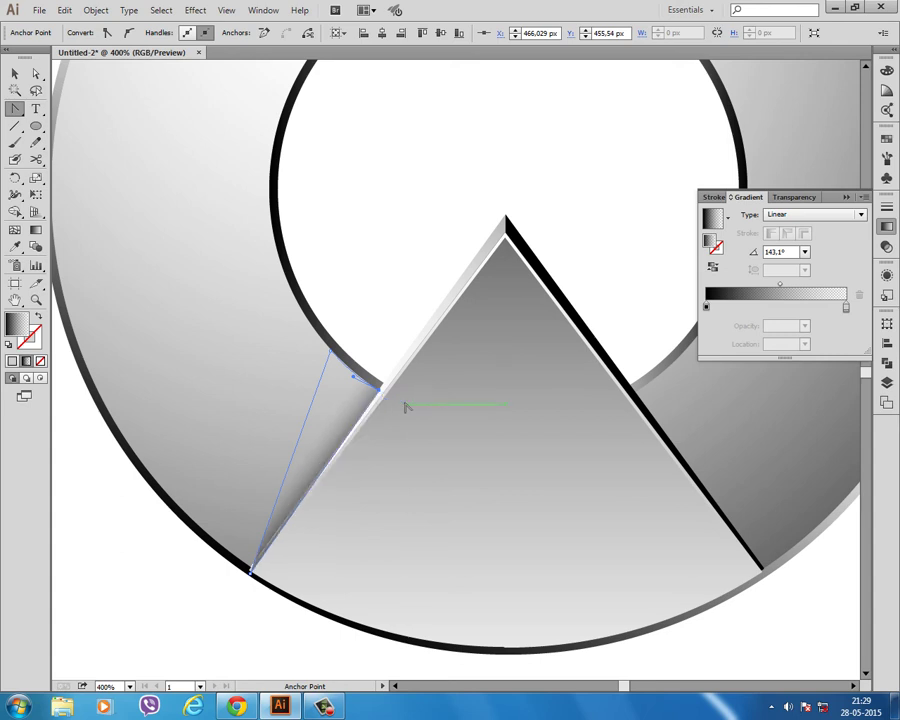
Step: Drag the sliver's lower anchor up onto the ring's outer edge and clear the selection
left_click(15, 73)
left_click(367, 186)
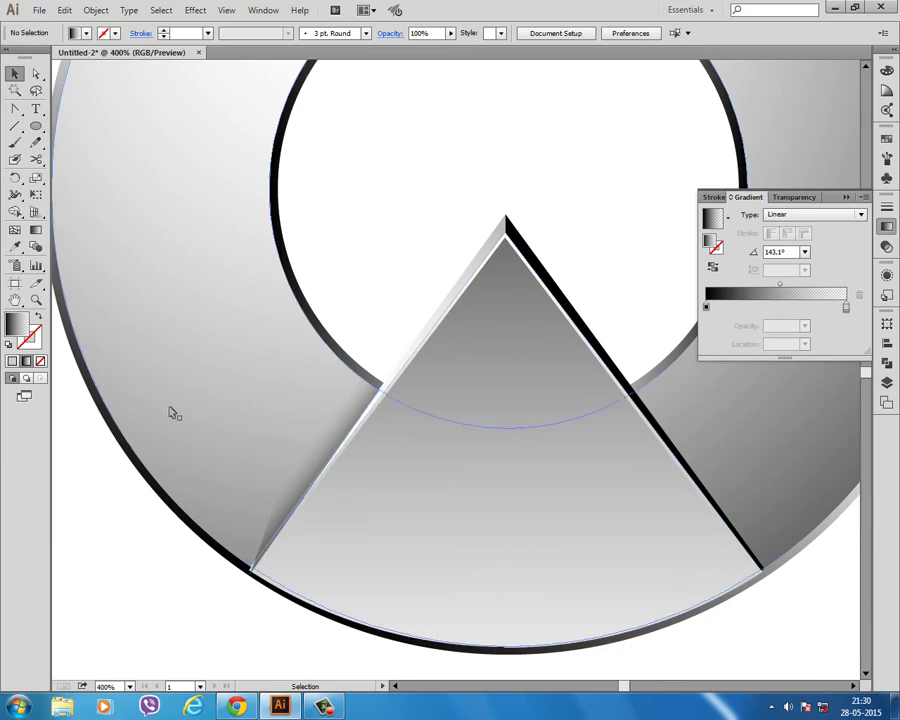
scroll(372, 413, "down", 3)
scroll(337, 466, "up", 2)
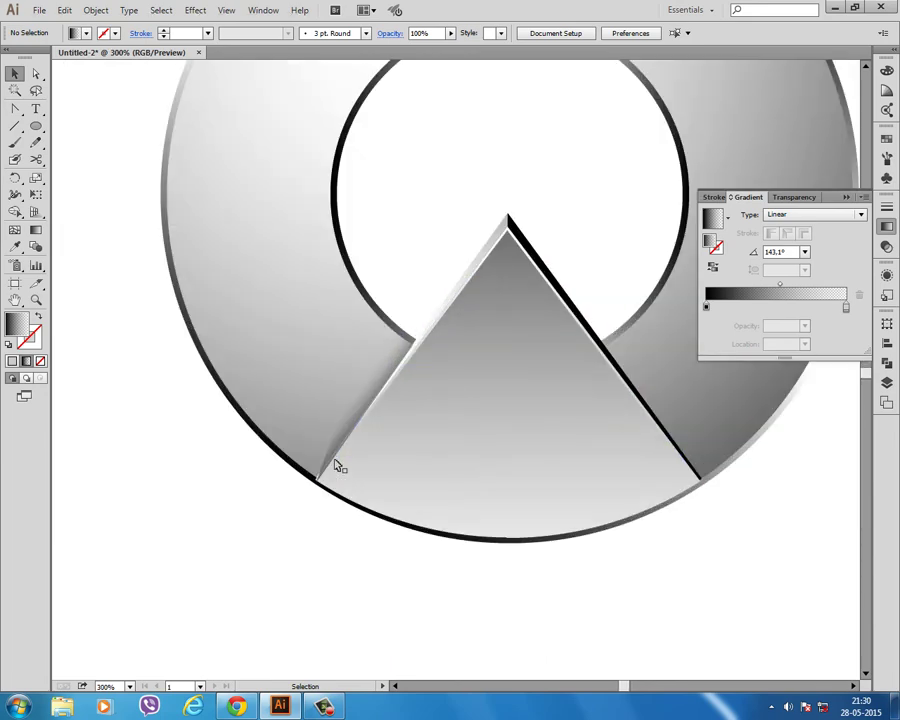
scroll(336, 520, "up", 1)
left_click(35, 73)
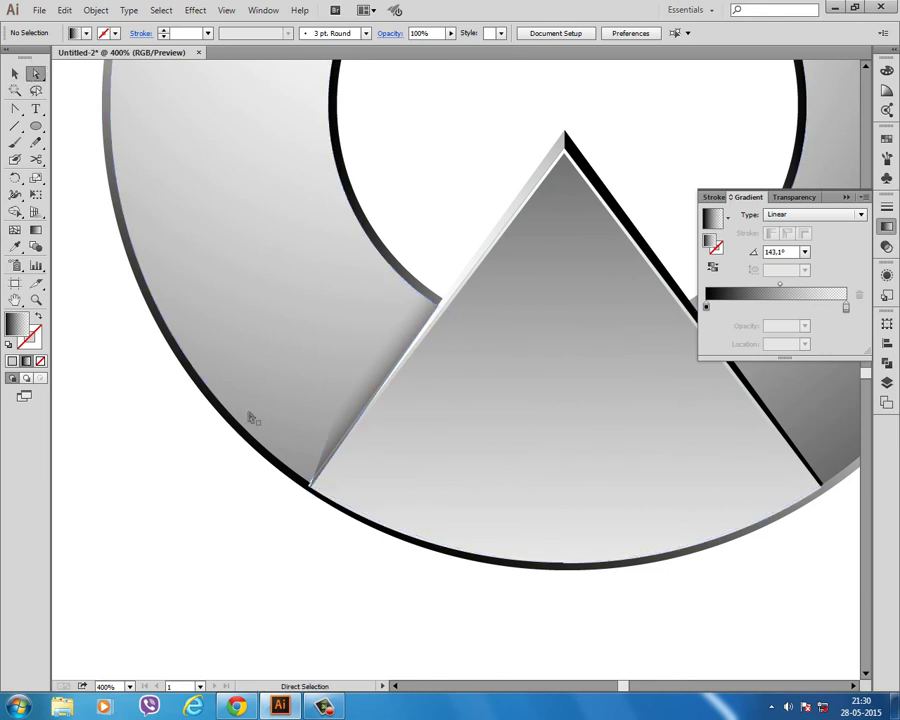
left_click(313, 488)
left_click_drag(313, 489, 315, 472)
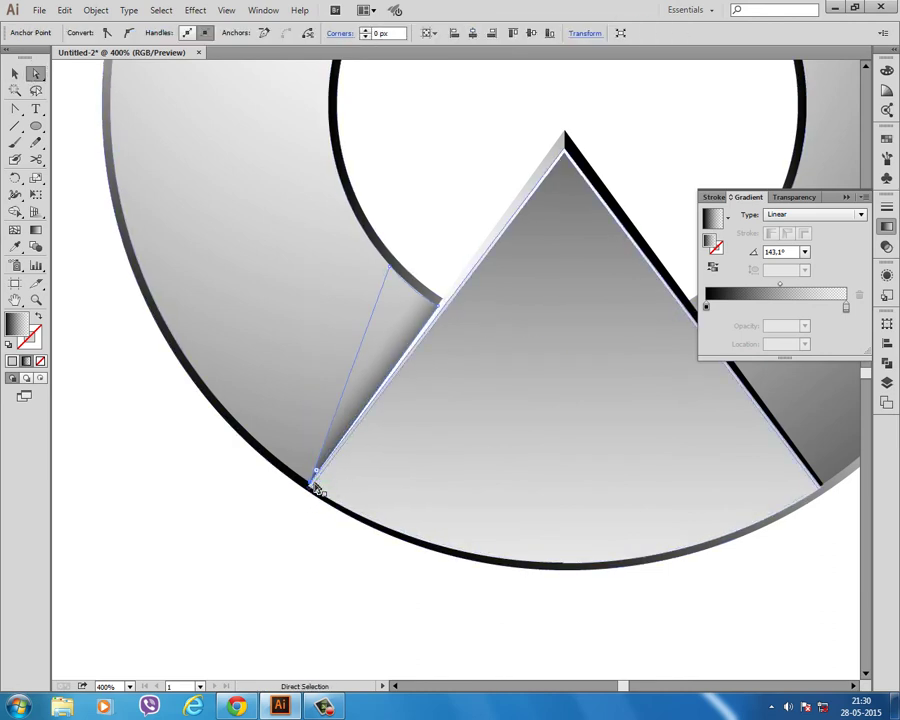
left_click(15, 73)
left_click(133, 302)
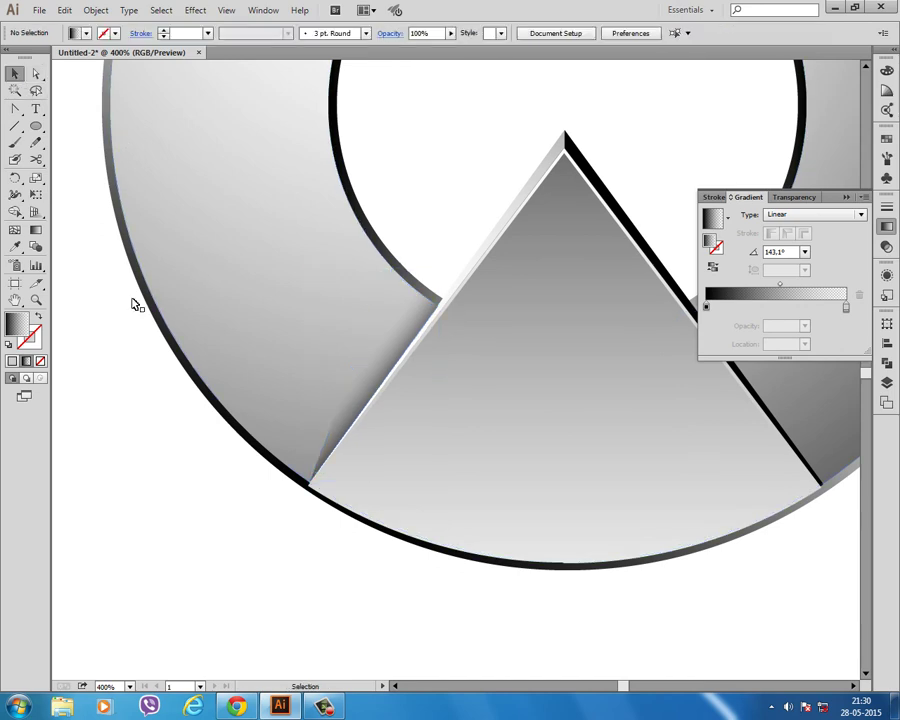
scroll(316, 400, "down", 1)
scroll(340, 394, "down", 3)
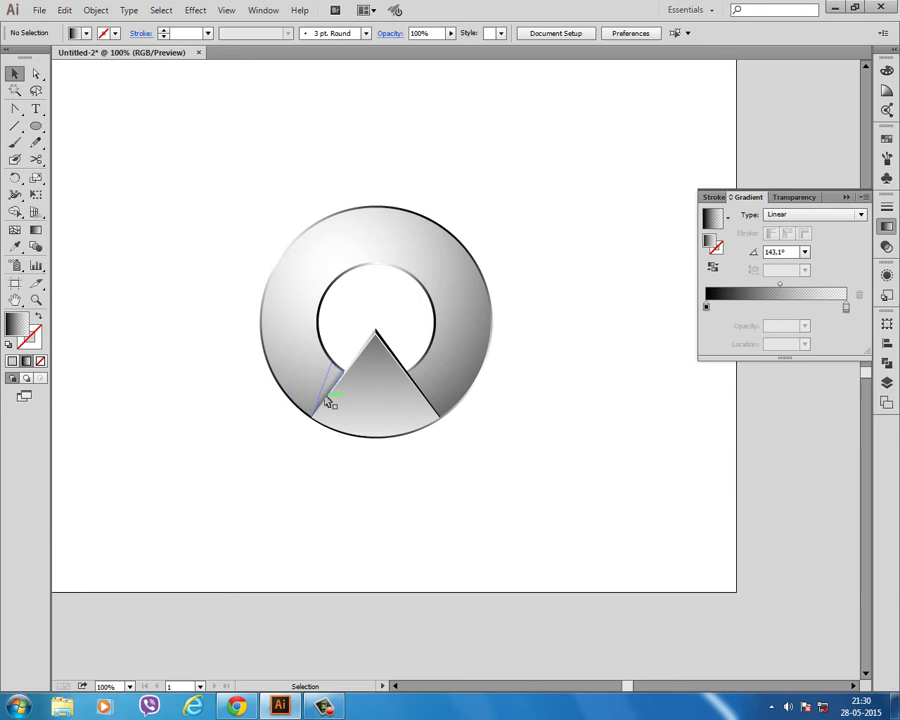
Step: Rotate the left shadow sliver's gradient to 147° and deselect it
left_click(325, 400)
left_click(35, 229)
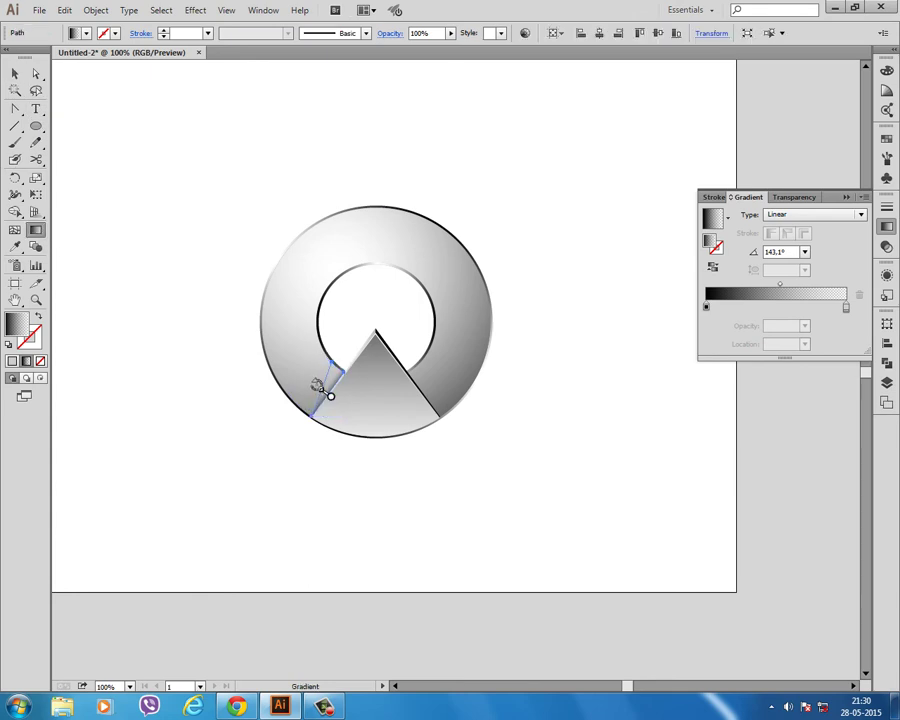
left_click_drag(316, 388, 317, 389)
key("v")
left_click(323, 307)
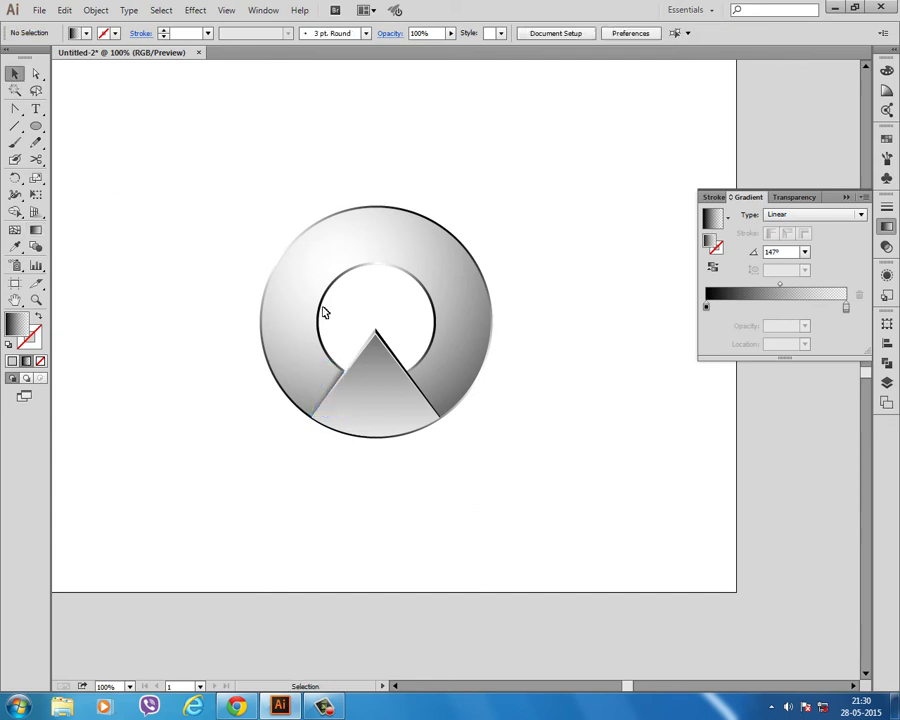
scroll(438, 418, "up", 1)
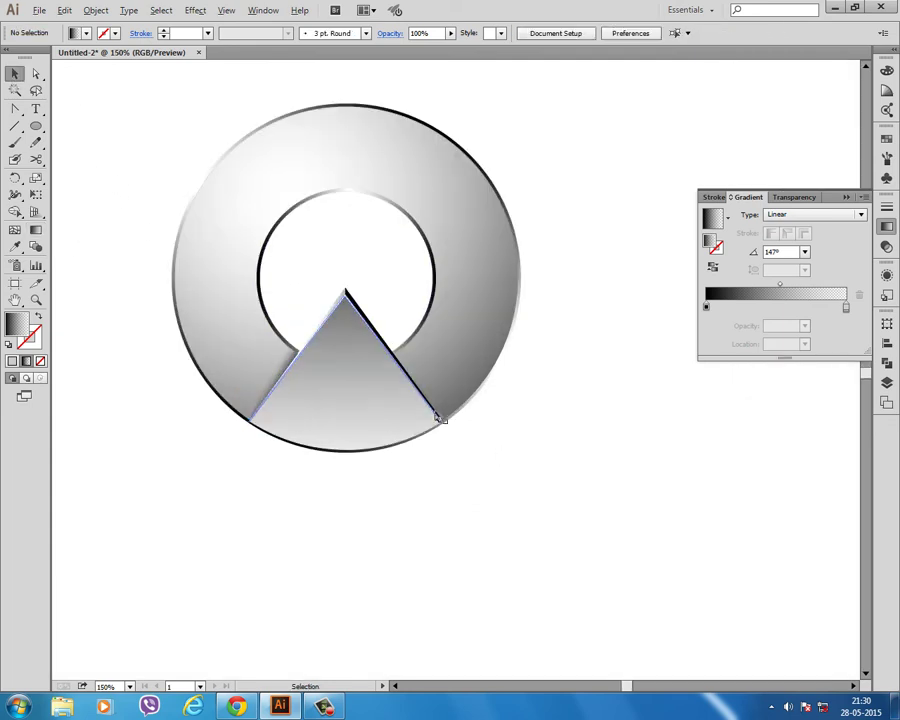
scroll(438, 418, "up", 1)
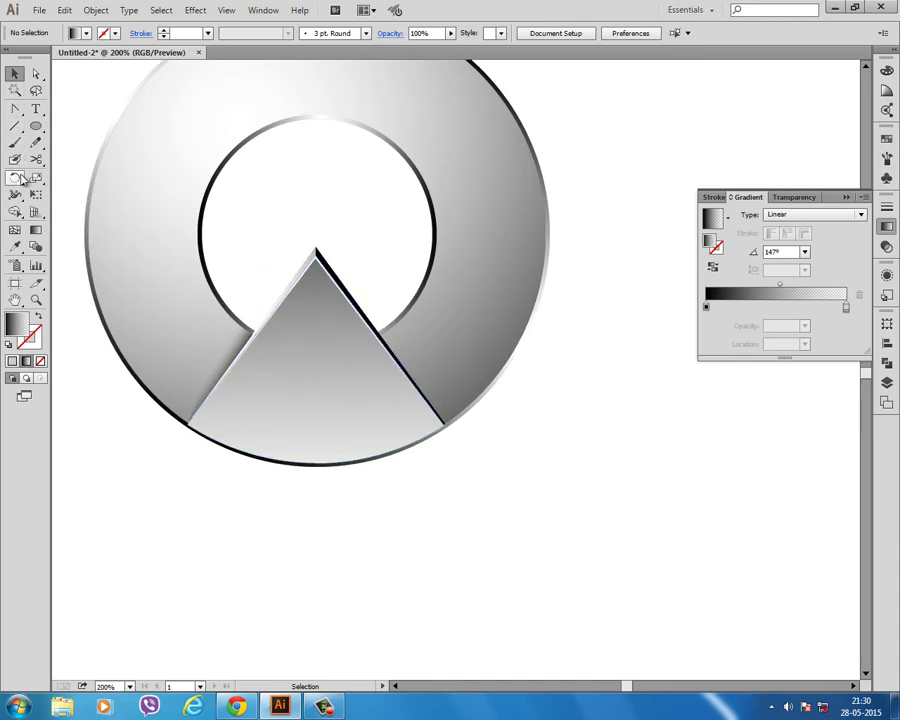
left_click(15, 113)
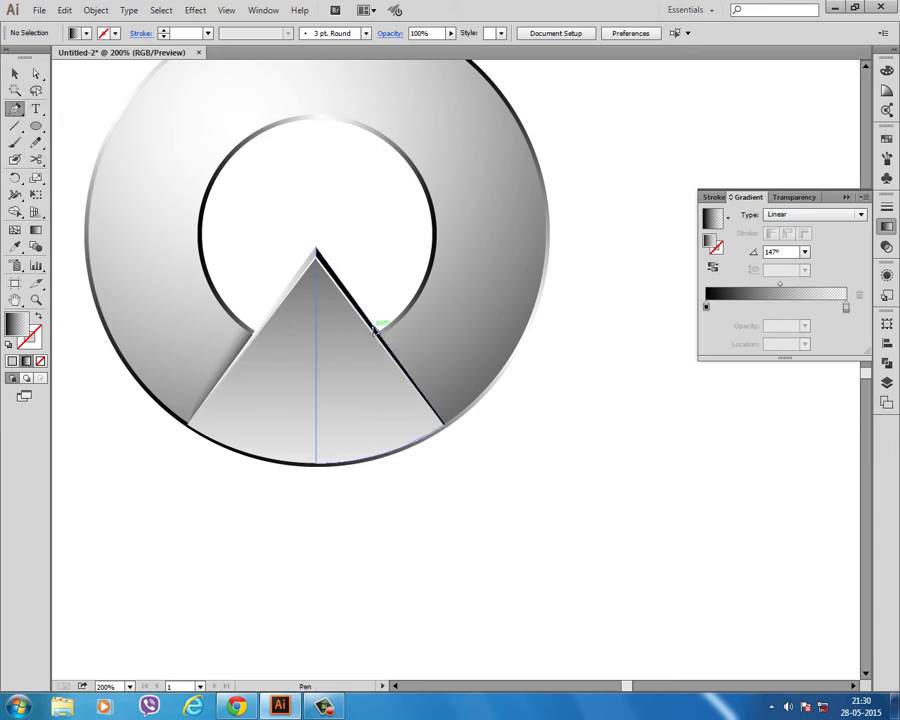
Step: Draw a thin closed Pen shape along the triangle's right edge down to its lower-right corner
left_click(372, 326)
left_click_drag(398, 315, 397, 311)
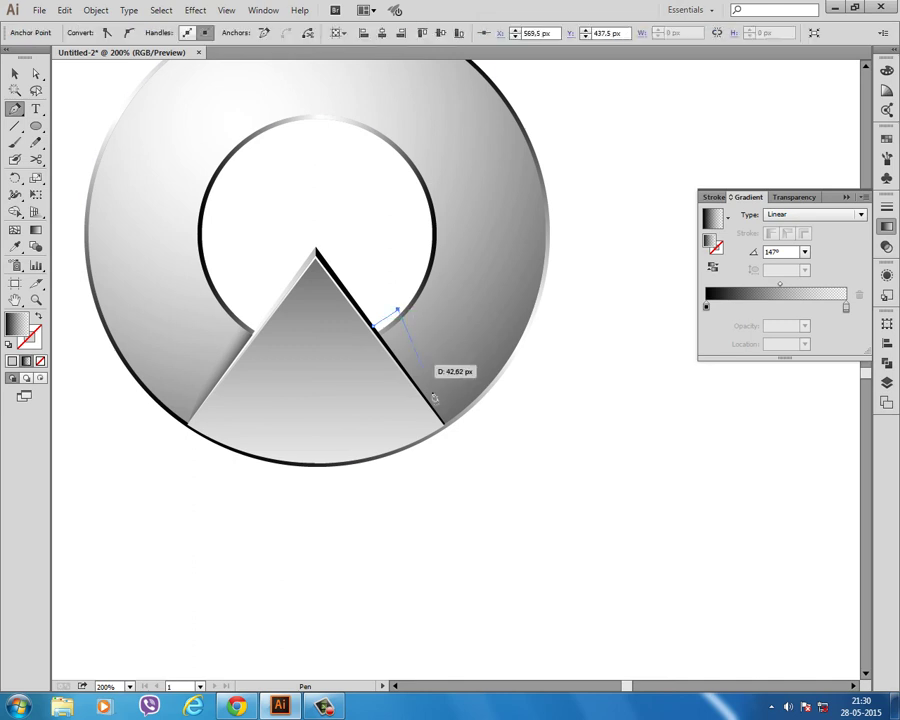
left_click(448, 428)
left_click_drag(449, 433, 380, 321)
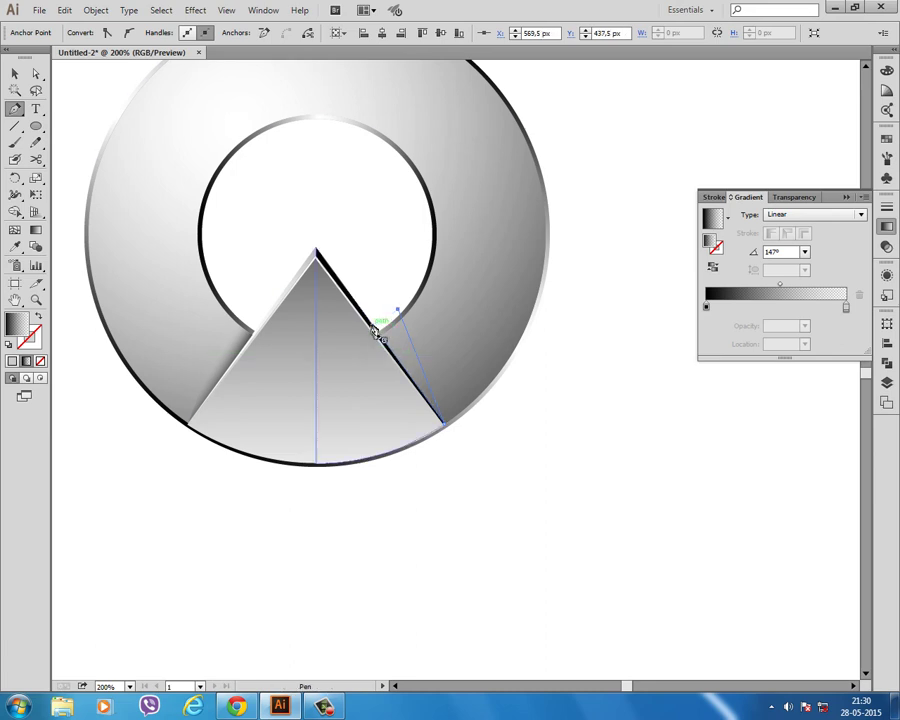
left_click(437, 377)
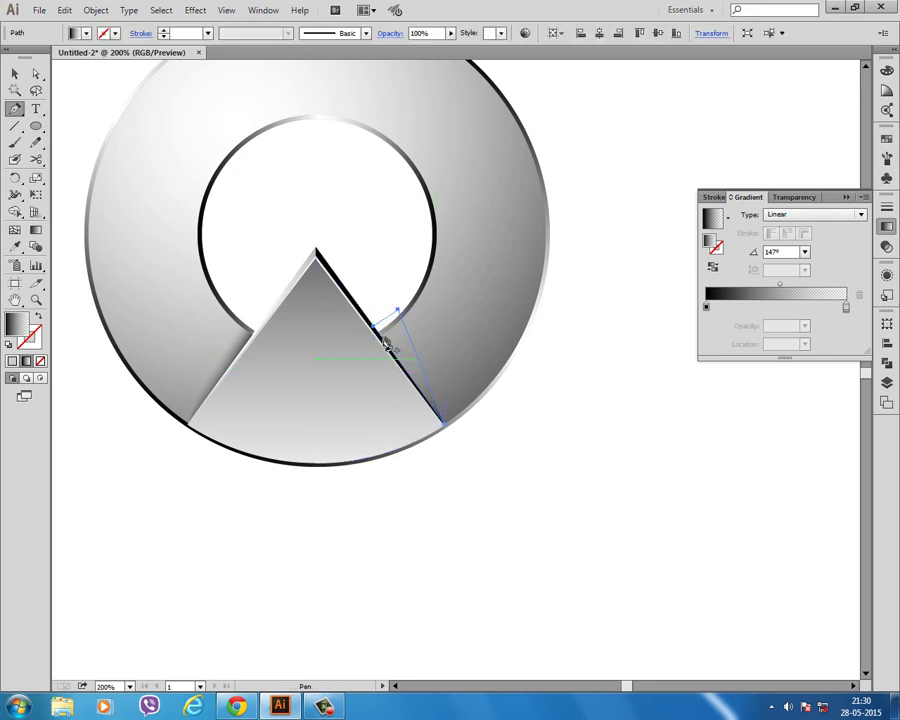
left_click(14, 73)
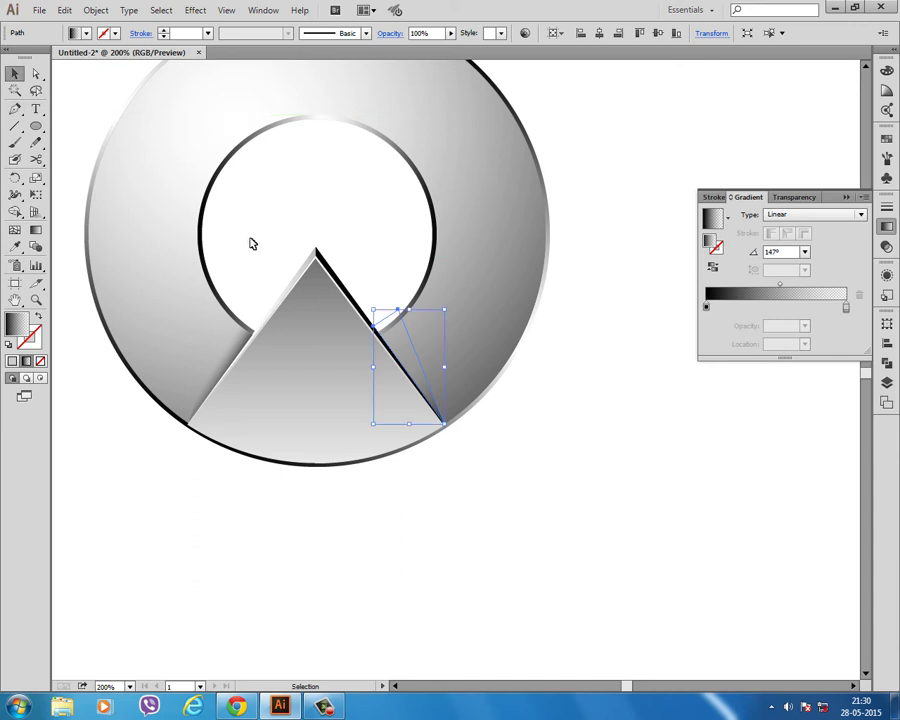
left_click(14, 246)
Step: Sample the ring's grey gradient onto the right-edge sliver and angle it at 34°
left_click(248, 340)
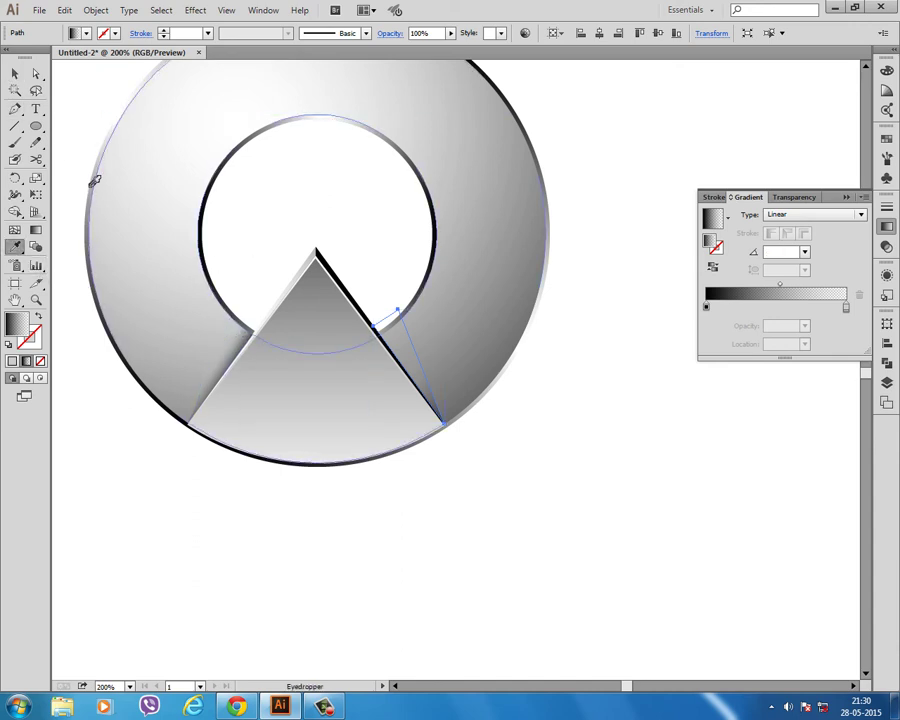
left_click(14, 73)
left_click(35, 229)
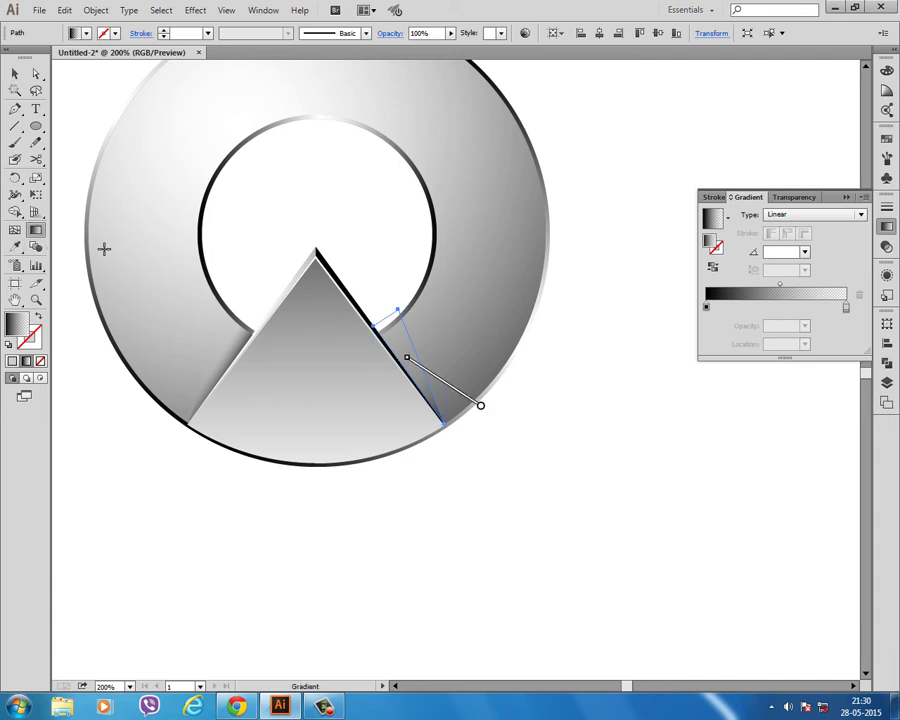
mouse_move(402, 358)
left_mouse_down()
mouse_move(406, 349)
mouse_move(421, 368)
mouse_move(404, 378)
left_mouse_up()
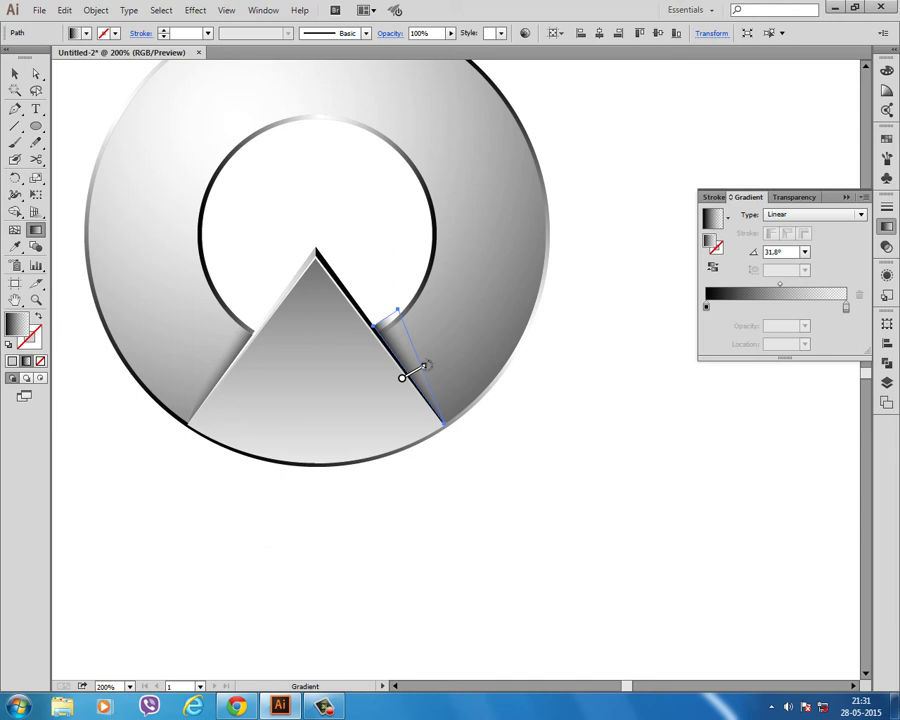
left_click_drag(424, 365, 423, 368)
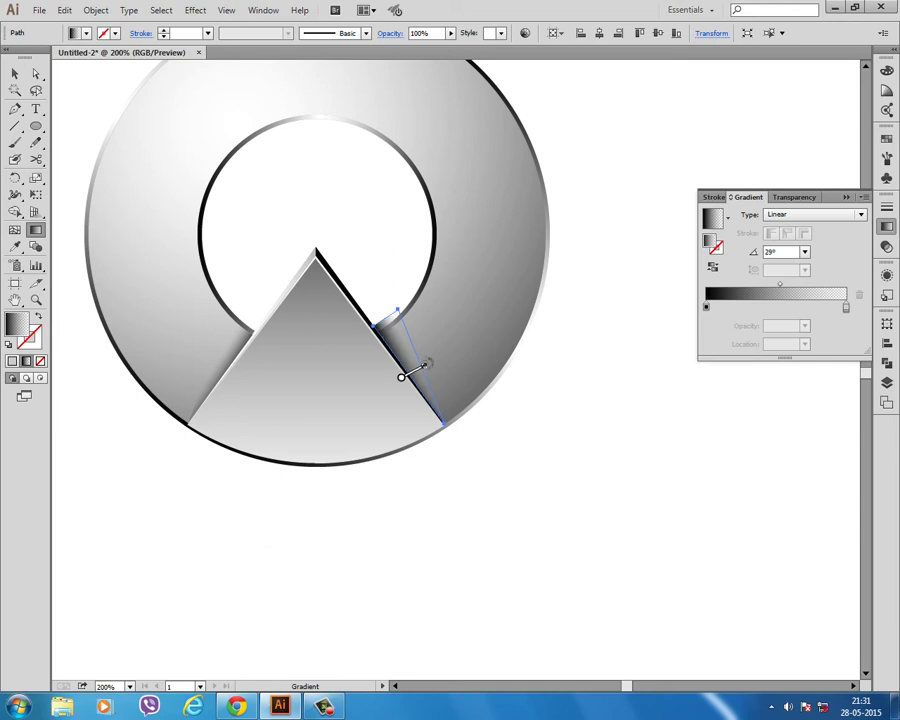
left_click_drag(423, 364, 425, 362)
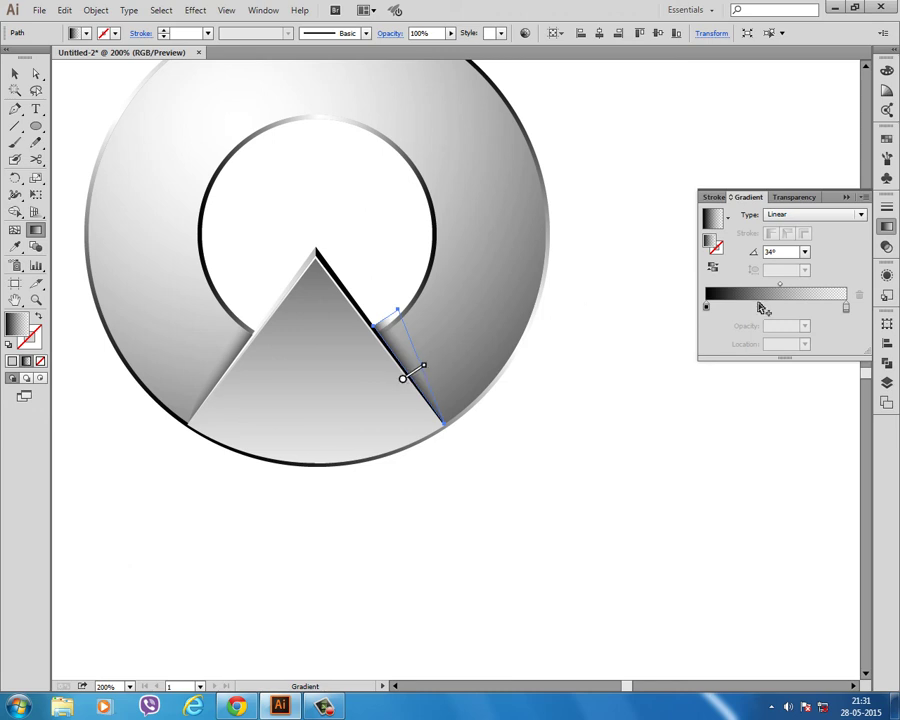
left_click(628, 230)
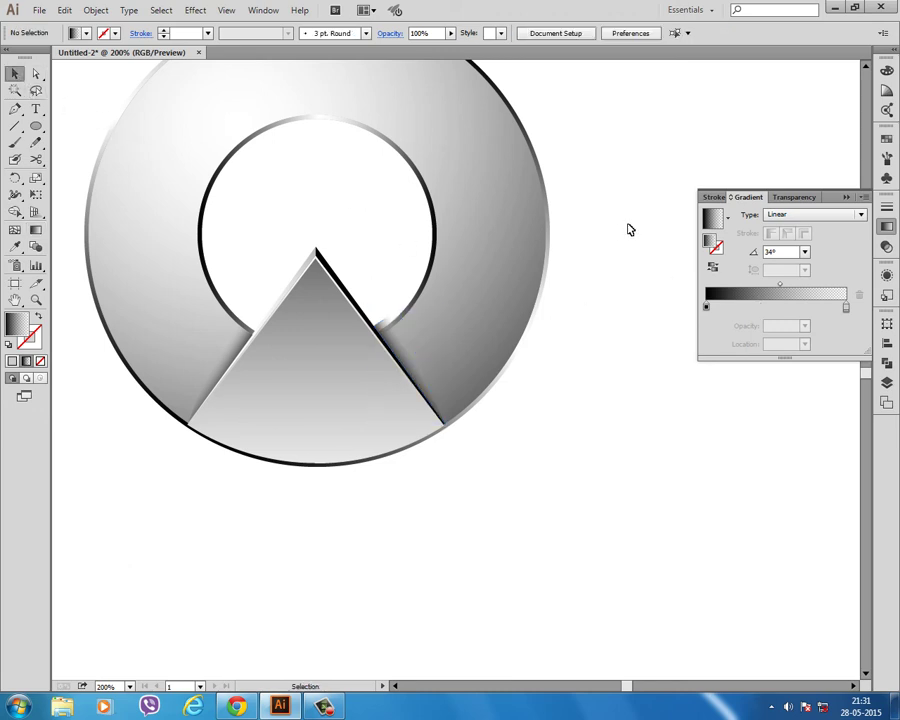
Step: Raise the right sliver's top anchor toward the ring and curve its outer edge with the Anchor Point tool
scroll(368, 362, "up", 1)
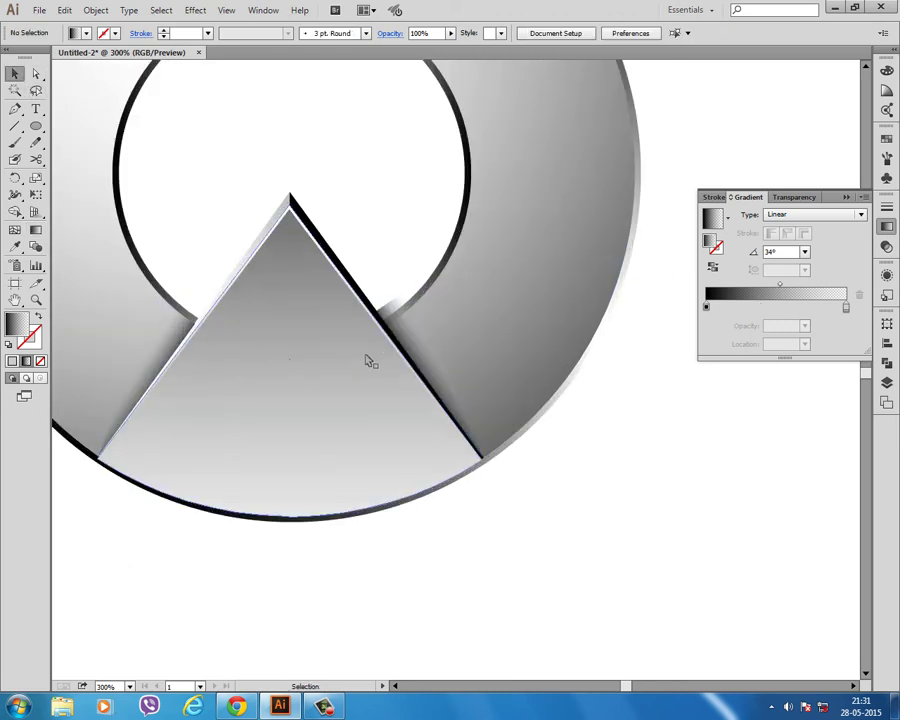
scroll(413, 336, "up", 1)
key("a")
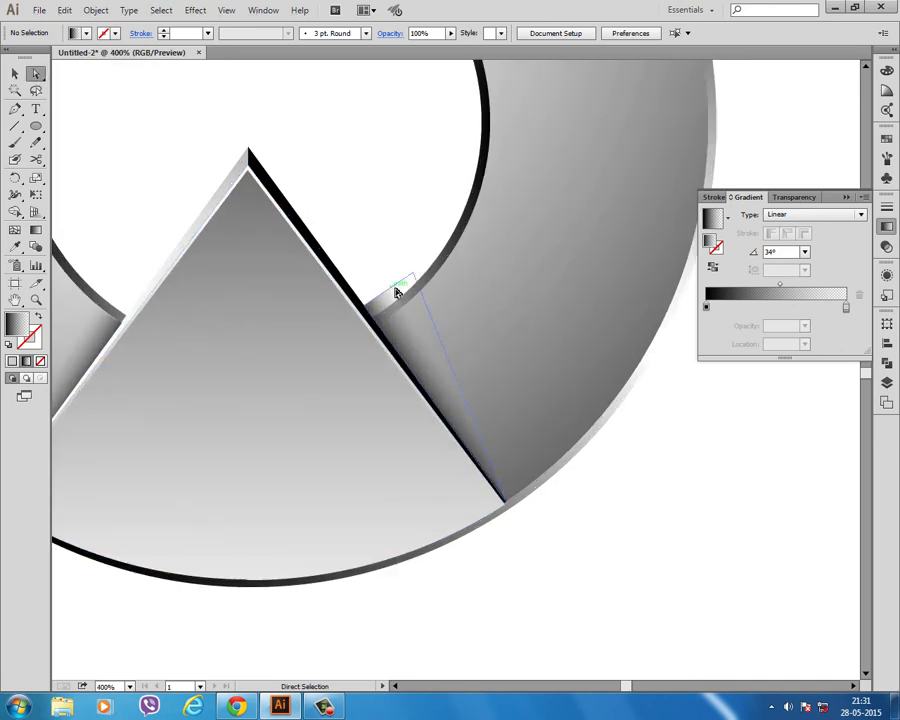
left_click(411, 278)
mouse_move(411, 278)
left_mouse_down()
mouse_move(420, 290)
mouse_move(378, 325)
left_mouse_up()
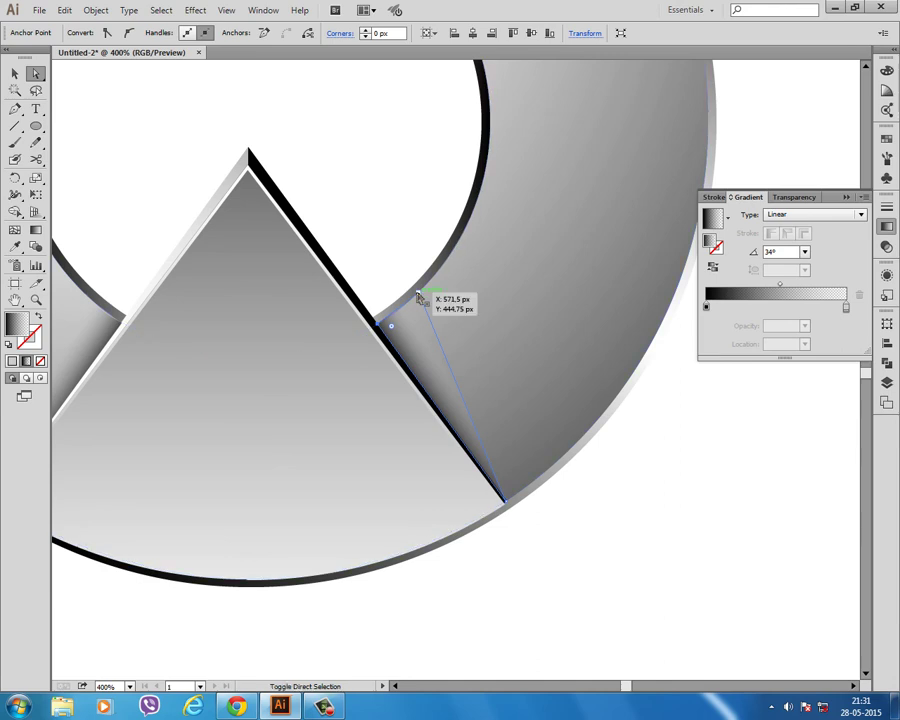
key("shift+c")
left_click_drag(418, 295, 435, 285)
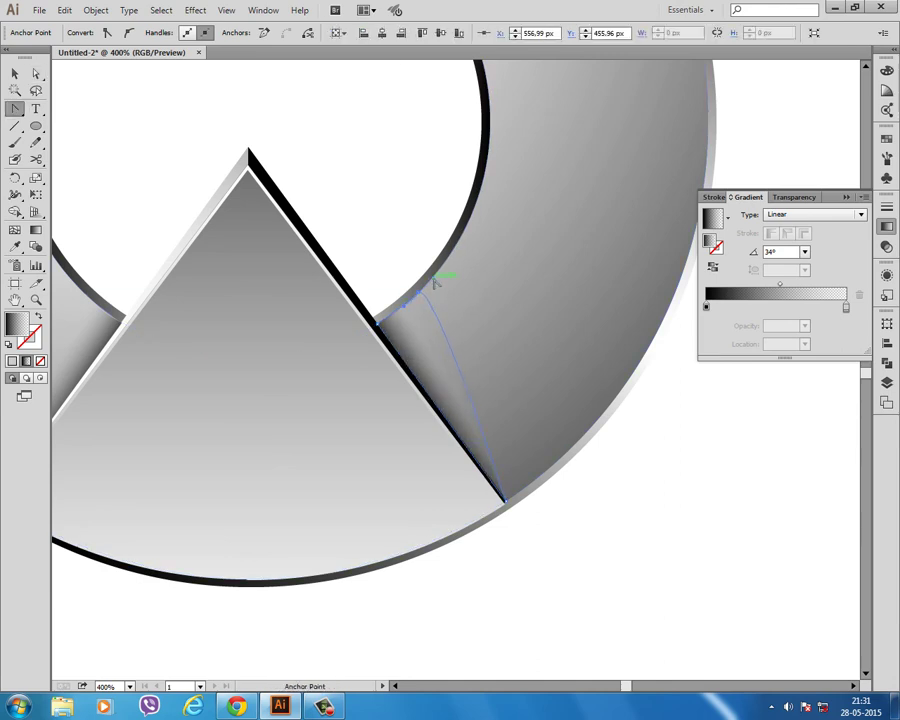
left_click(15, 73)
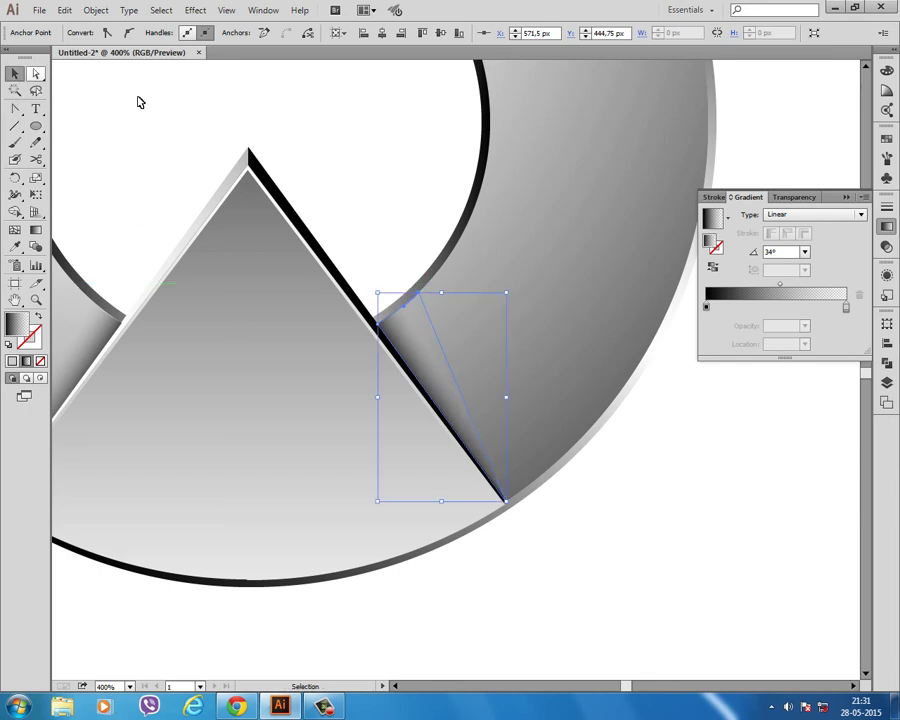
left_click(139, 100)
scroll(318, 310, "down", 3, "alt")
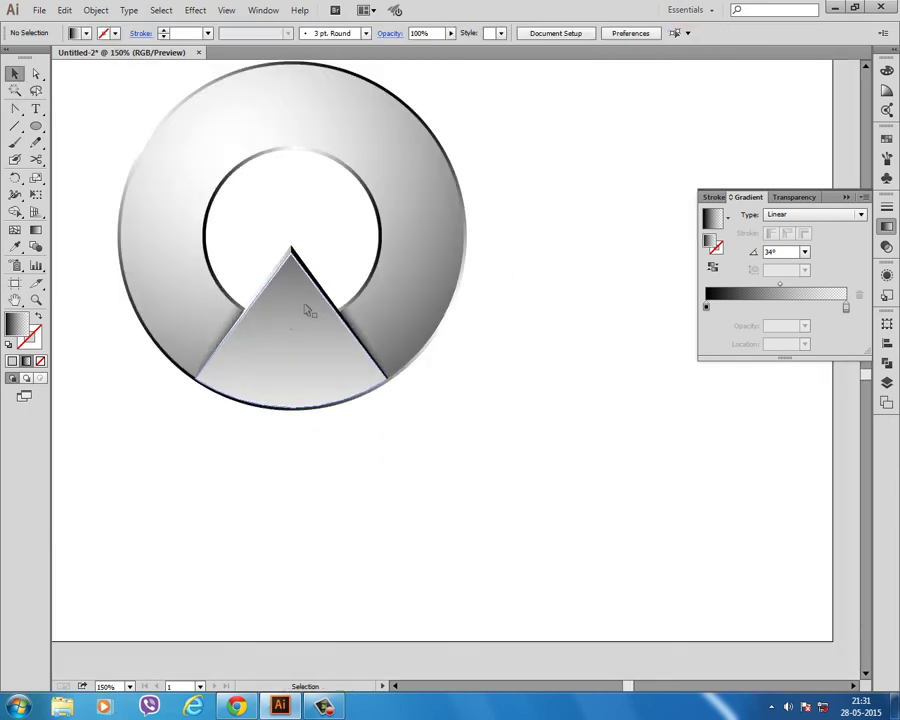
Step: Shift the right-edge sliver's gradient midpoint to darken its shading
left_click(358, 321)
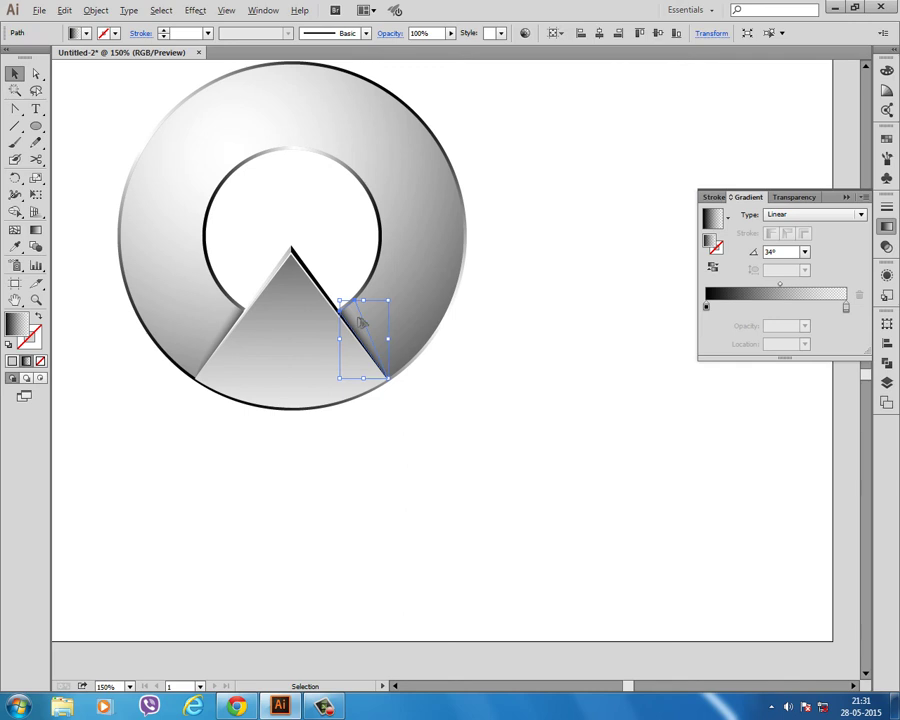
scroll(362, 321, "up", 1, "alt")
scroll(362, 321, "up", 1, "alt")
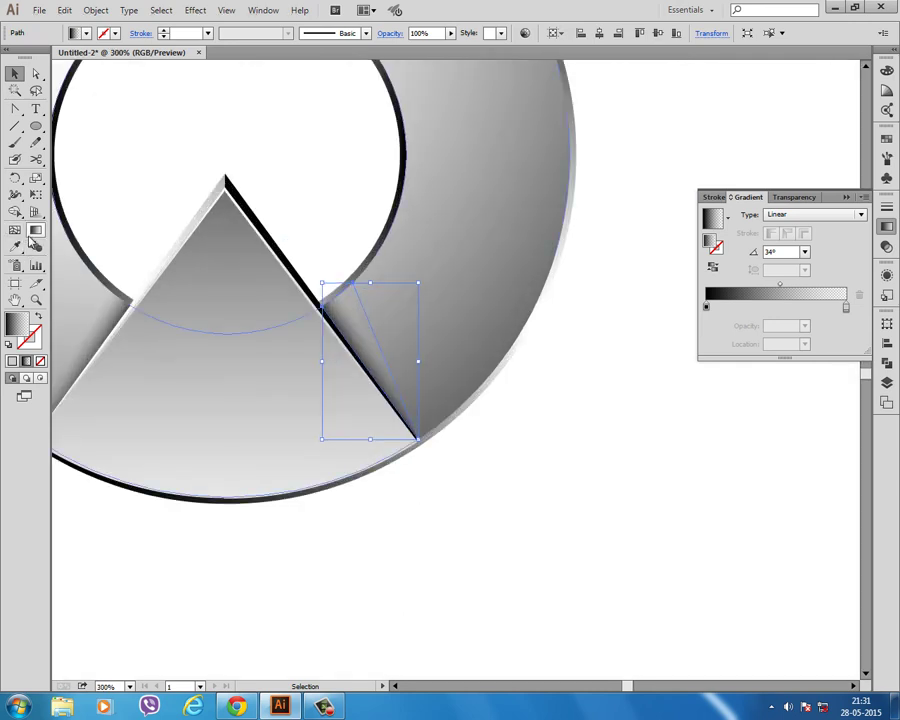
left_click(36, 230)
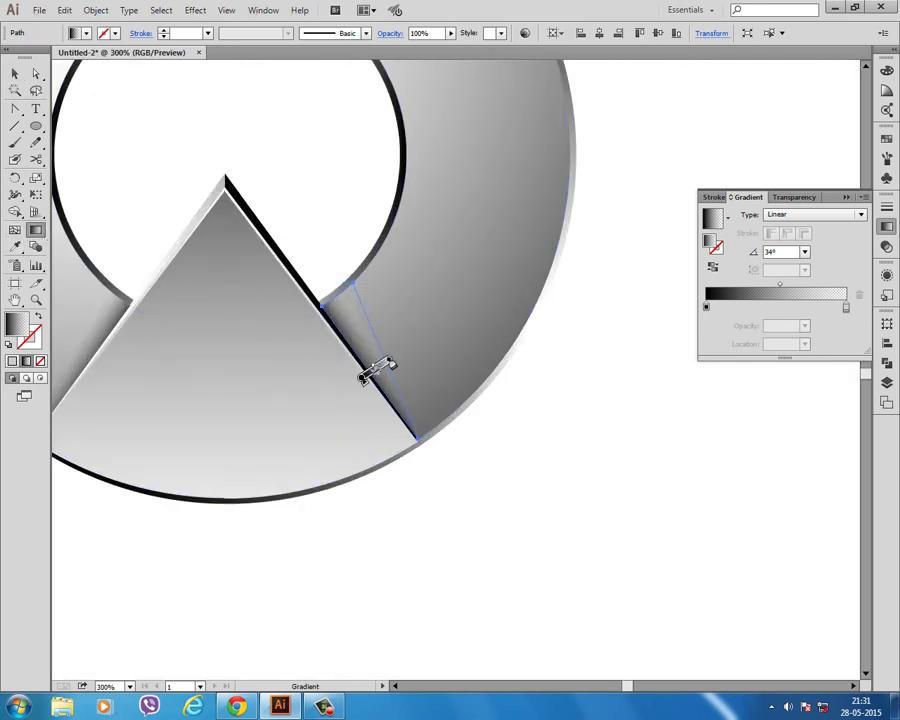
left_click(361, 376)
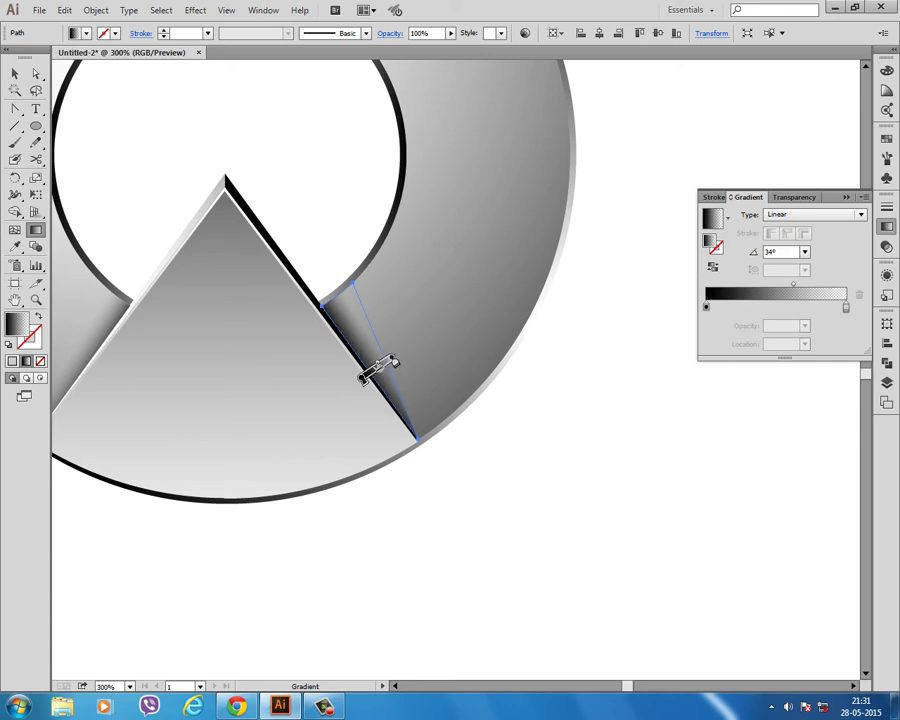
left_click(14, 73)
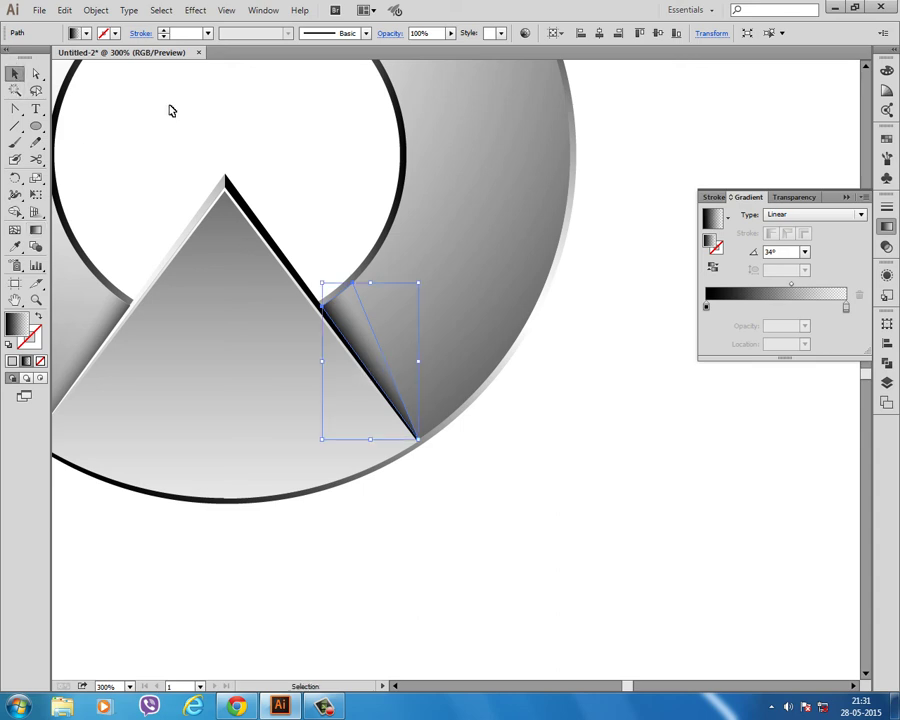
left_click(196, 208)
Step: Move the wedge gradient's midpoint again so it blends more lightly, then zoom out
scroll(196, 208, "down", 2)
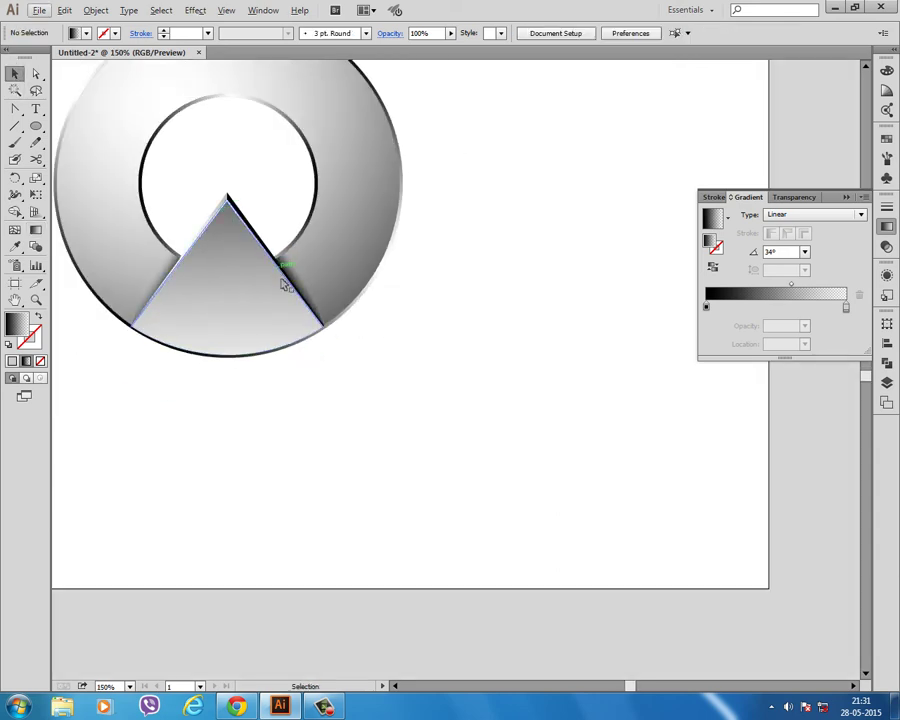
scroll(296, 294, "up", 2)
scroll(306, 306, "up", 1)
scroll(315, 295, "up", 1)
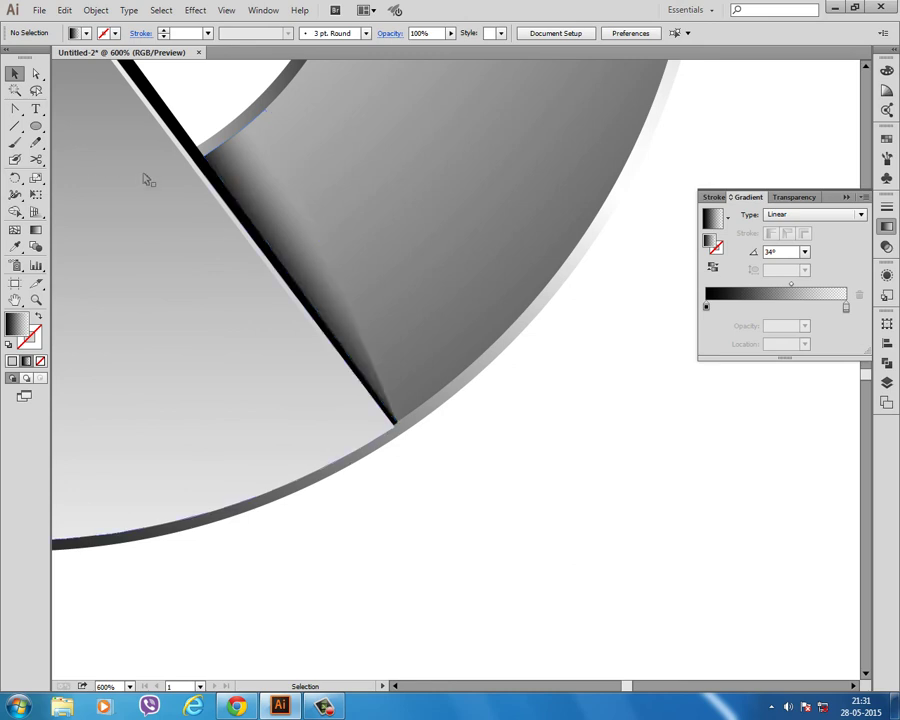
left_click(255, 210)
left_click(36, 229)
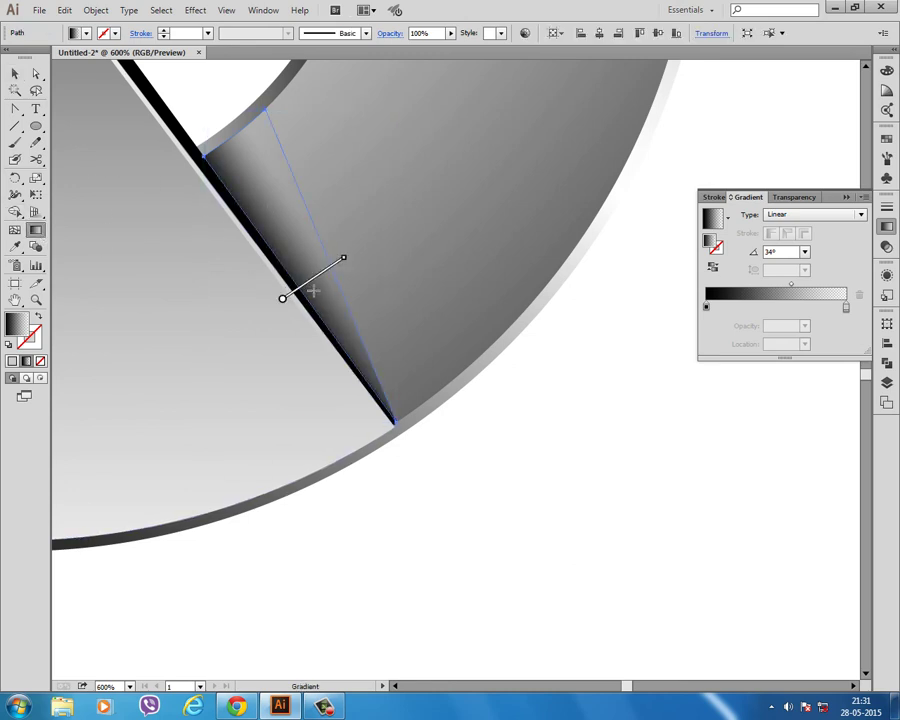
left_click_drag(317, 277, 311, 281)
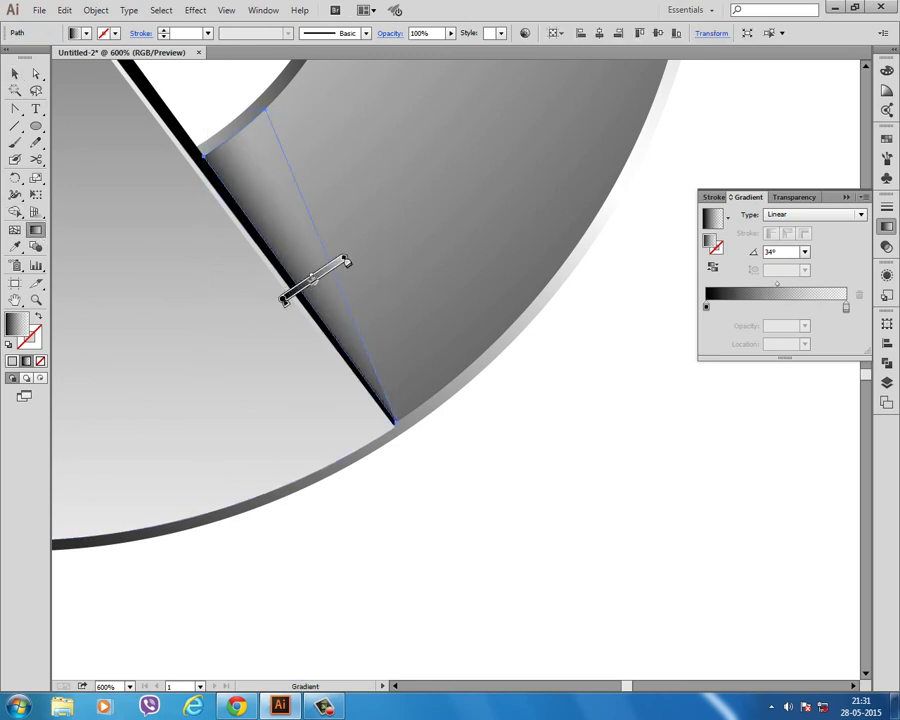
left_click(14, 73)
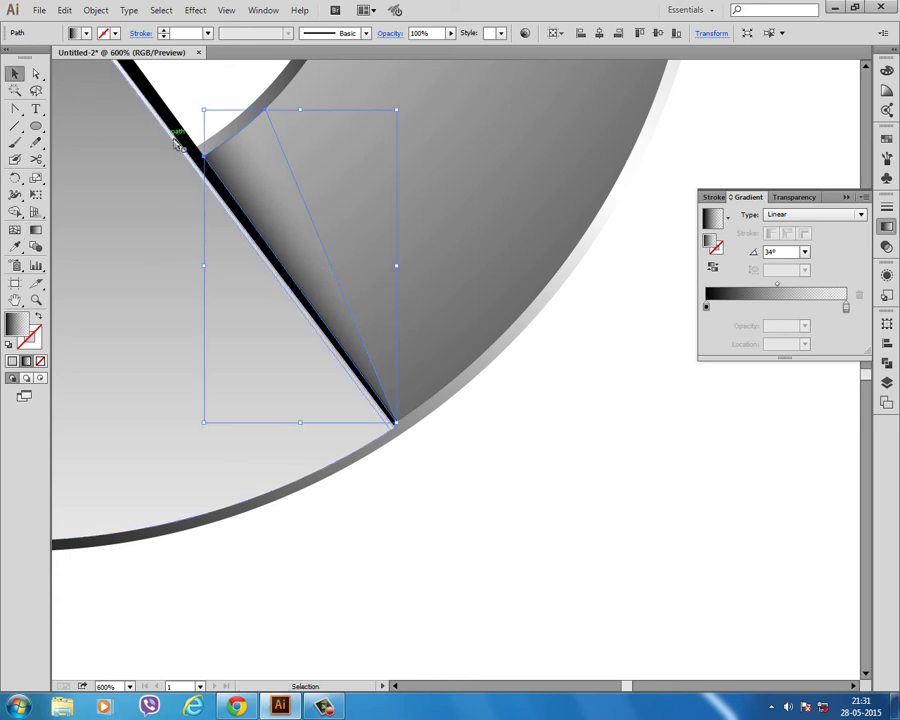
key("ctrl+minus")
key("ctrl+minus")
key("ctrl+minus")
key("ctrl+minus")
scroll(190, 154, "up", 2)
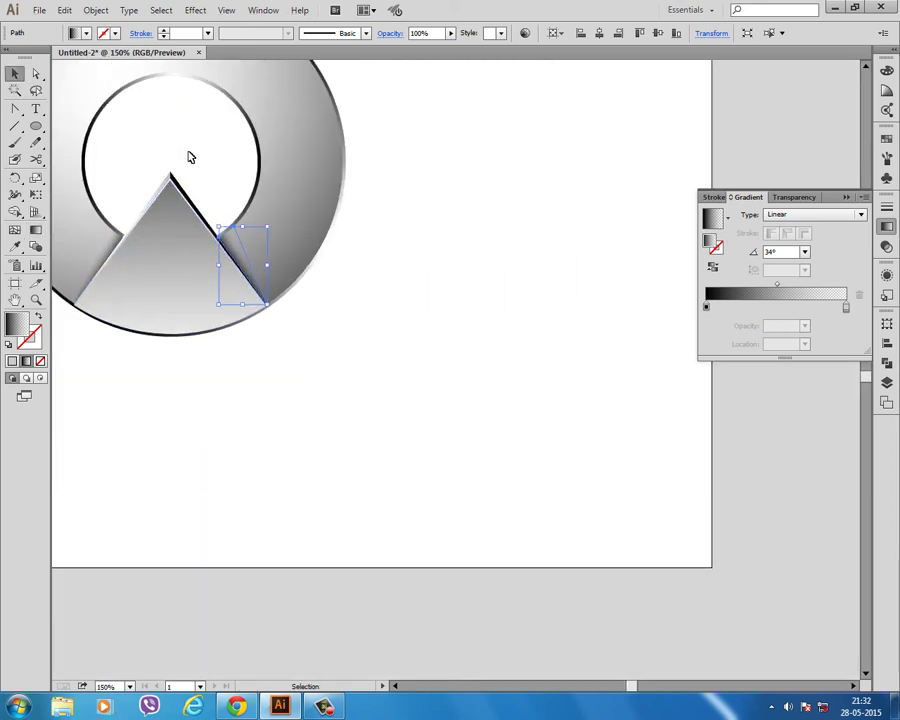
scroll(184, 200, "up", 2)
Step: Draw a curved shadow path from the triangle's apex with the Pen tool, then deselect
key("ctrl+1")
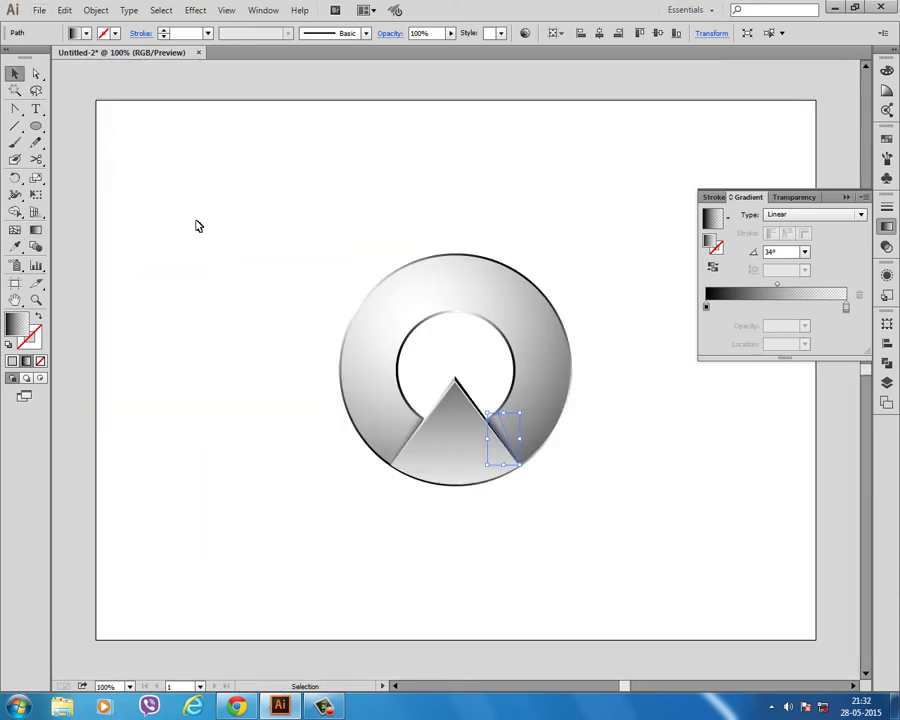
left_click(276, 173)
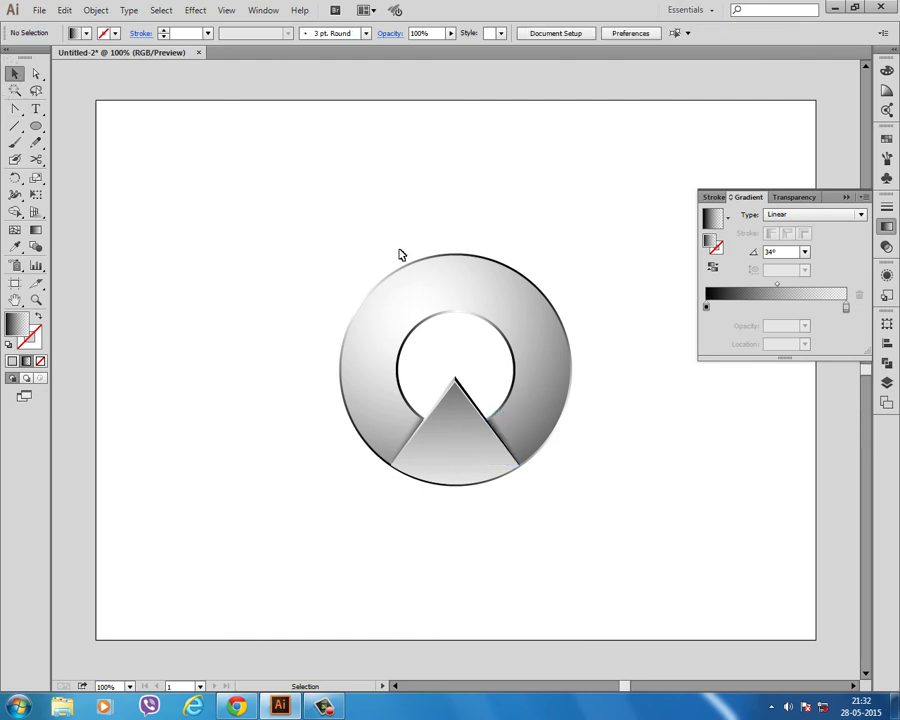
left_click_drag(15, 108, 45, 115)
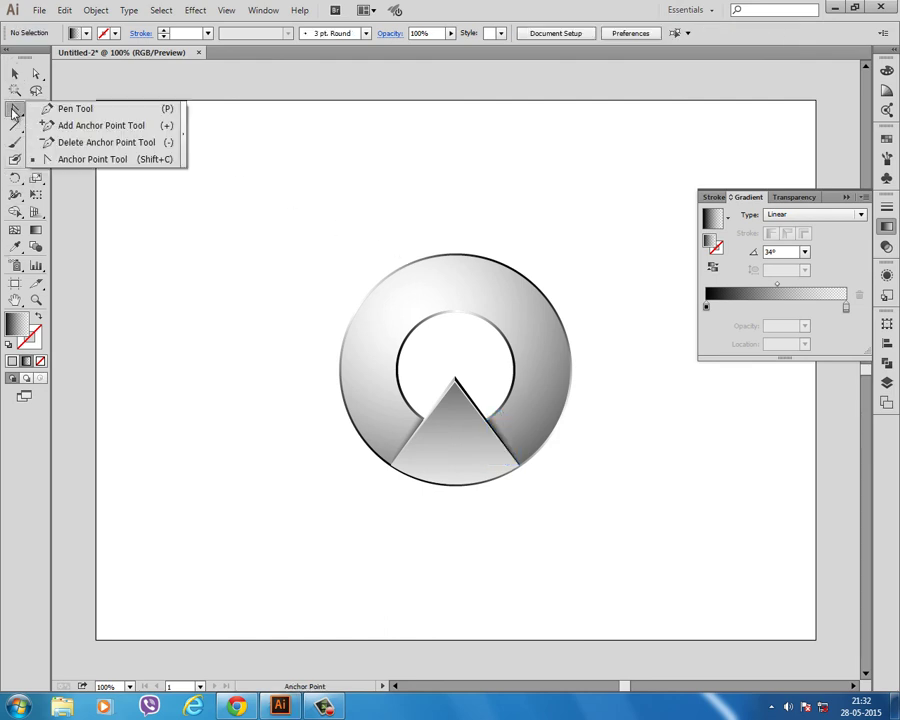
left_click(455, 376)
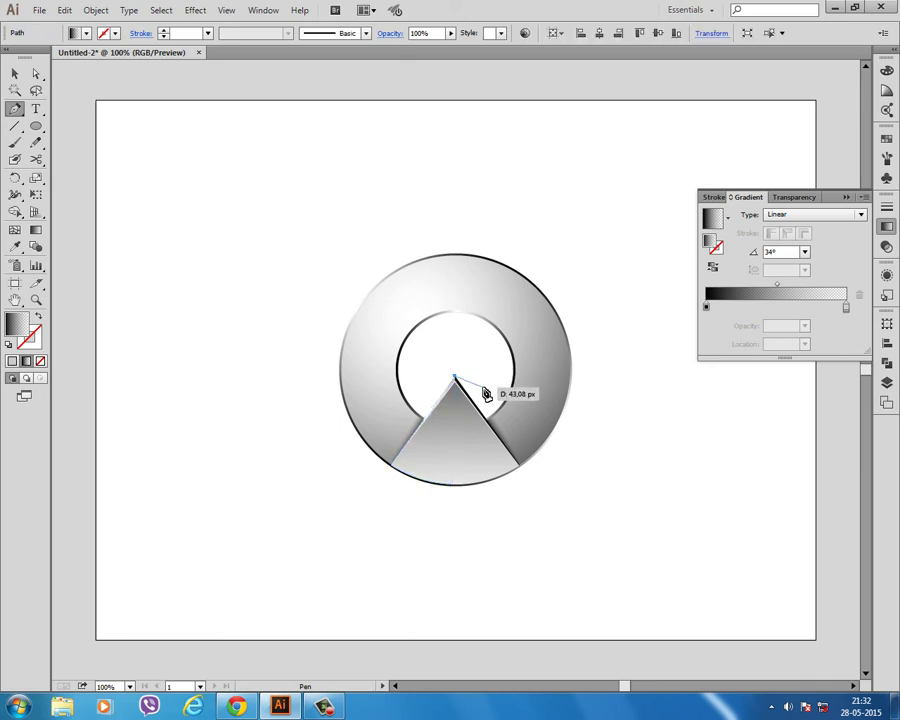
mouse_move(484, 388)
left_mouse_down()
mouse_move(498, 420)
mouse_move(500, 472)
left_mouse_up()
mouse_move(482, 415)
left_mouse_down()
mouse_move(490, 427)
mouse_move(464, 376)
left_mouse_up()
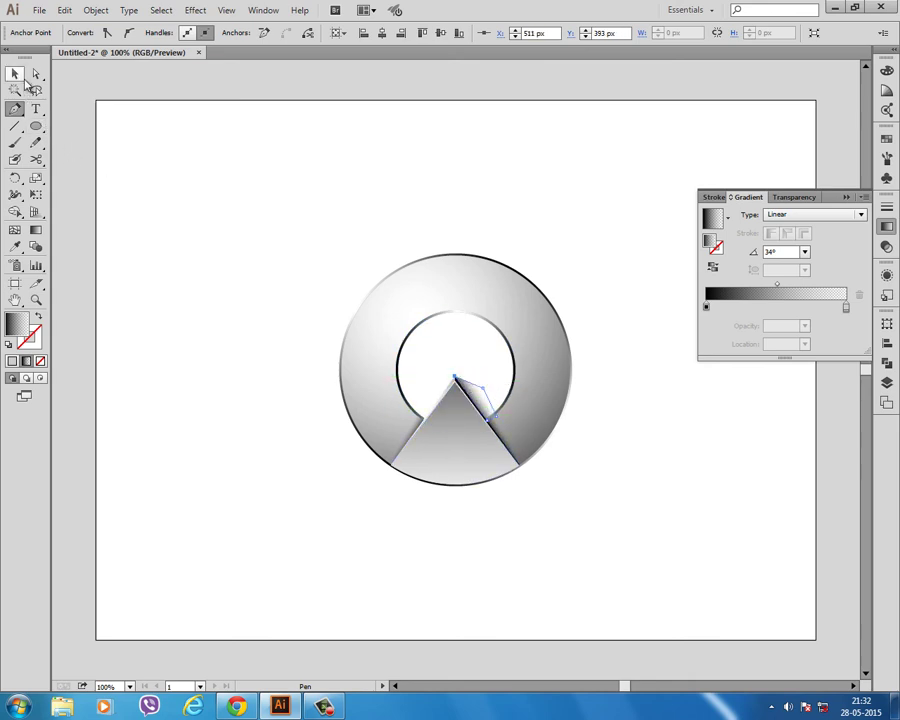
key("v")
left_click(281, 196)
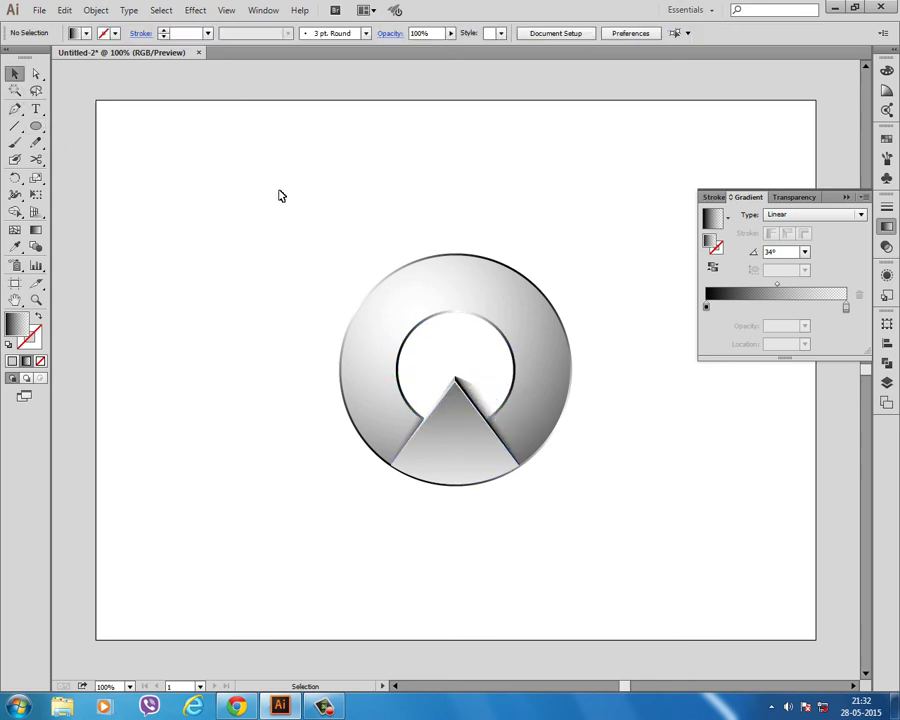
scroll(281, 196, "up", 1)
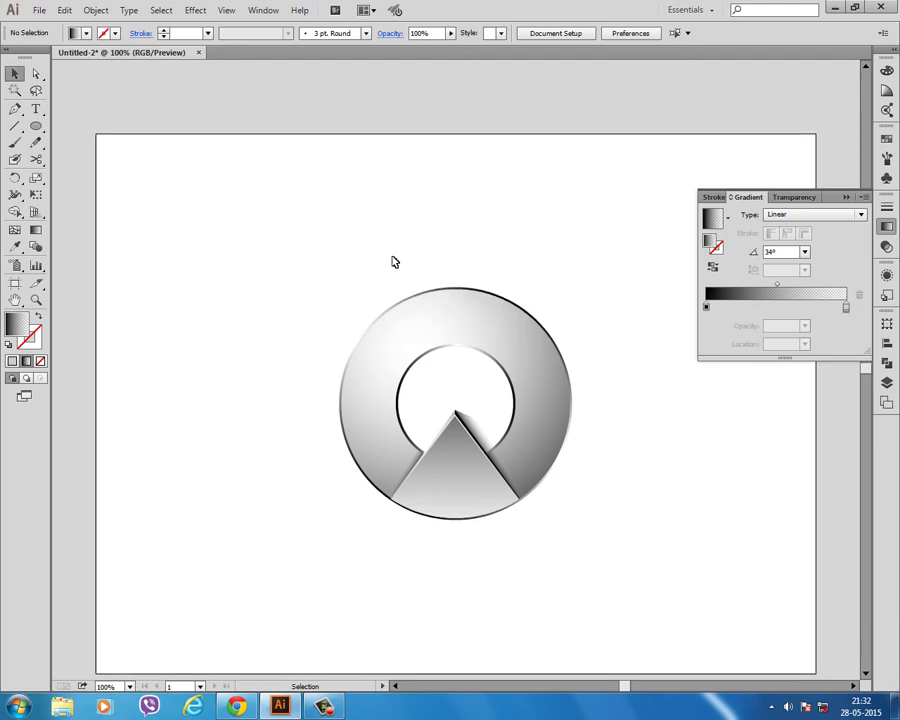
Step: Apply a Multiply drop shadow to the grey ring at 45% opacity with 7 px offsets and blur
left_click(403, 302)
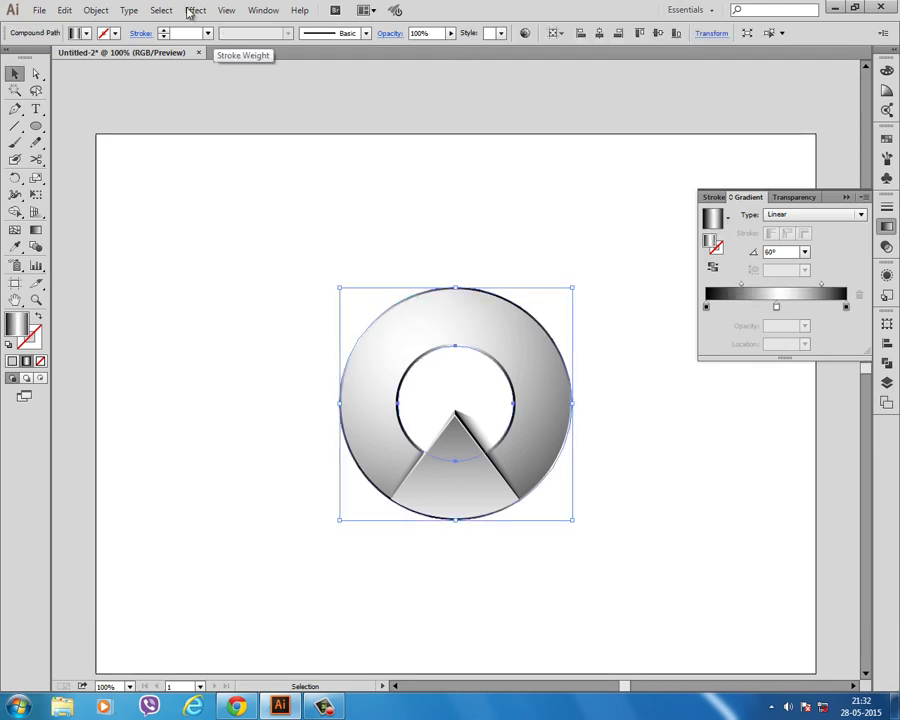
left_click(190, 10)
mouse_move(214, 169)
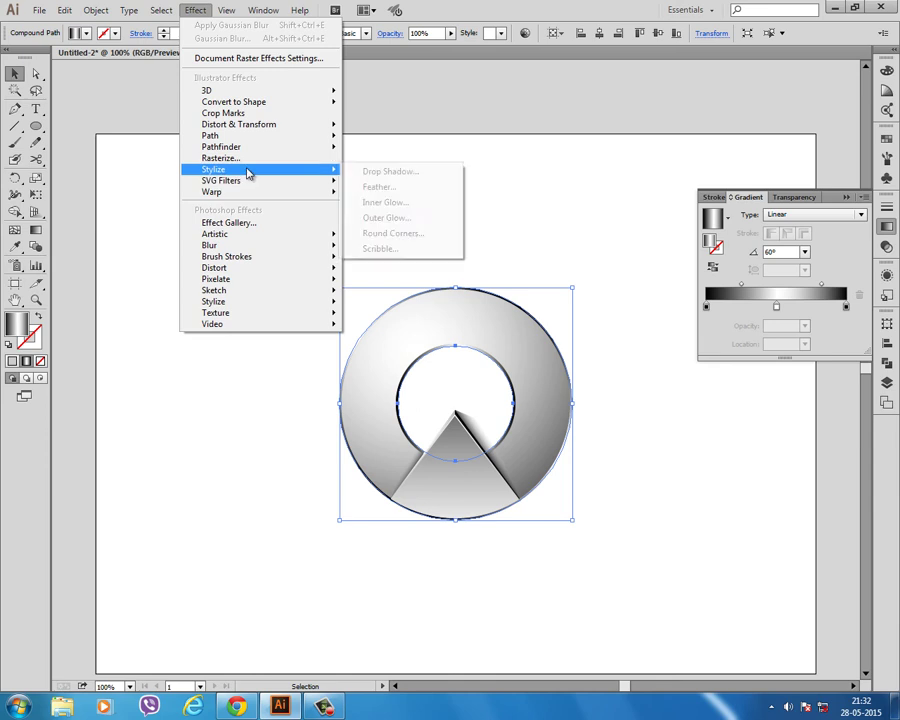
left_click(394, 172)
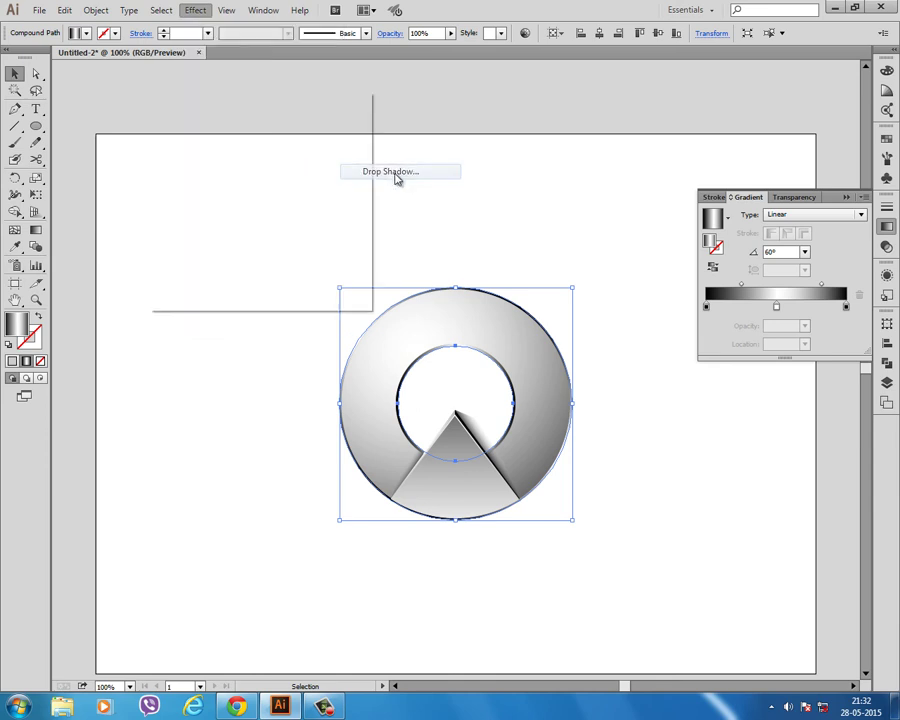
left_click(169, 275)
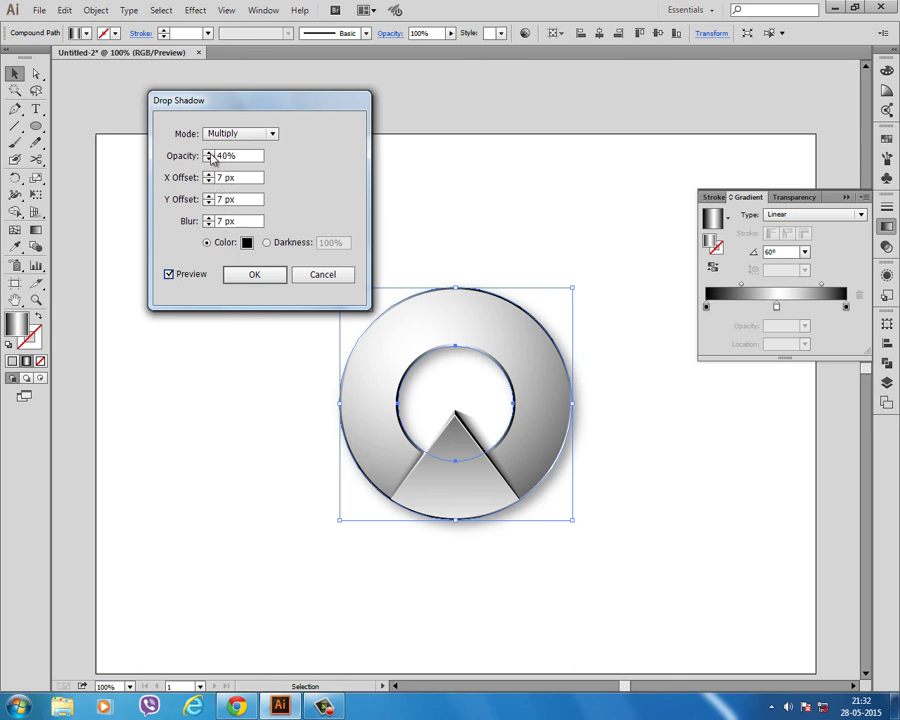
left_click(209, 153)
left_click(209, 153)
left_click(209, 153)
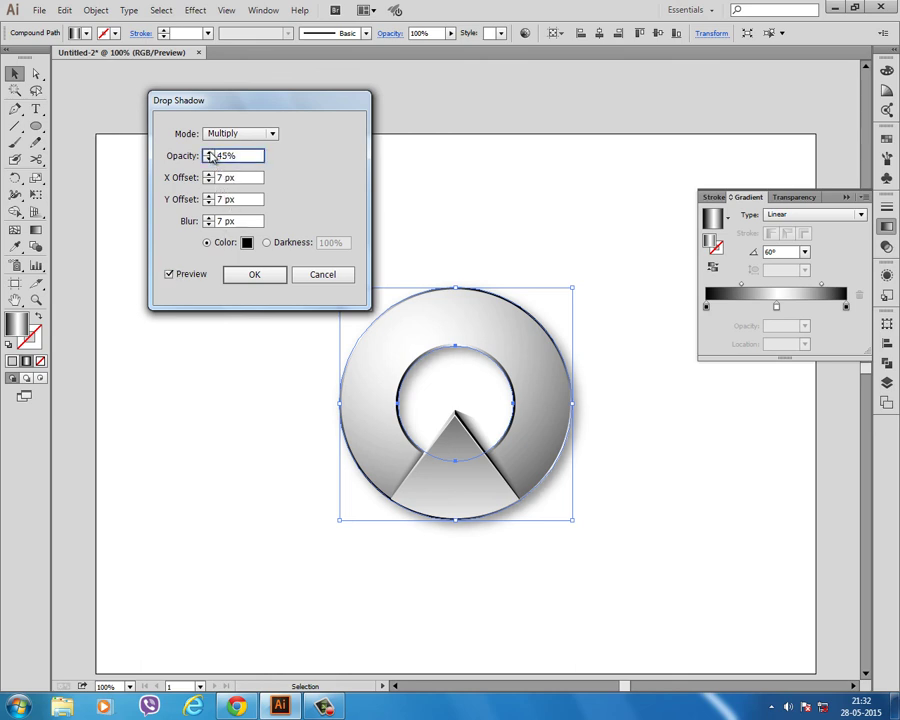
left_click(256, 274)
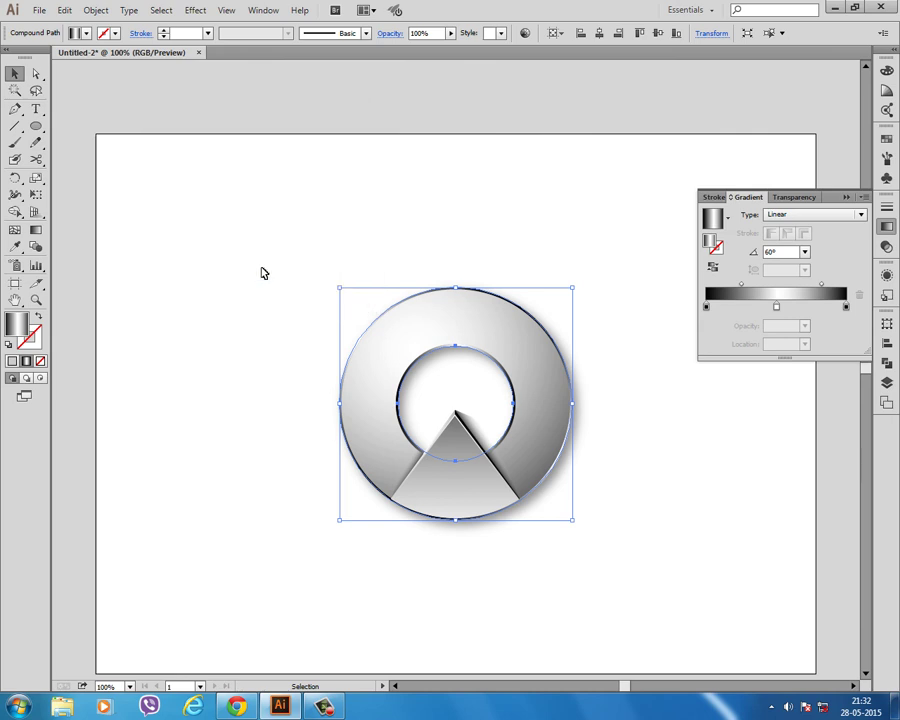
left_click(262, 270)
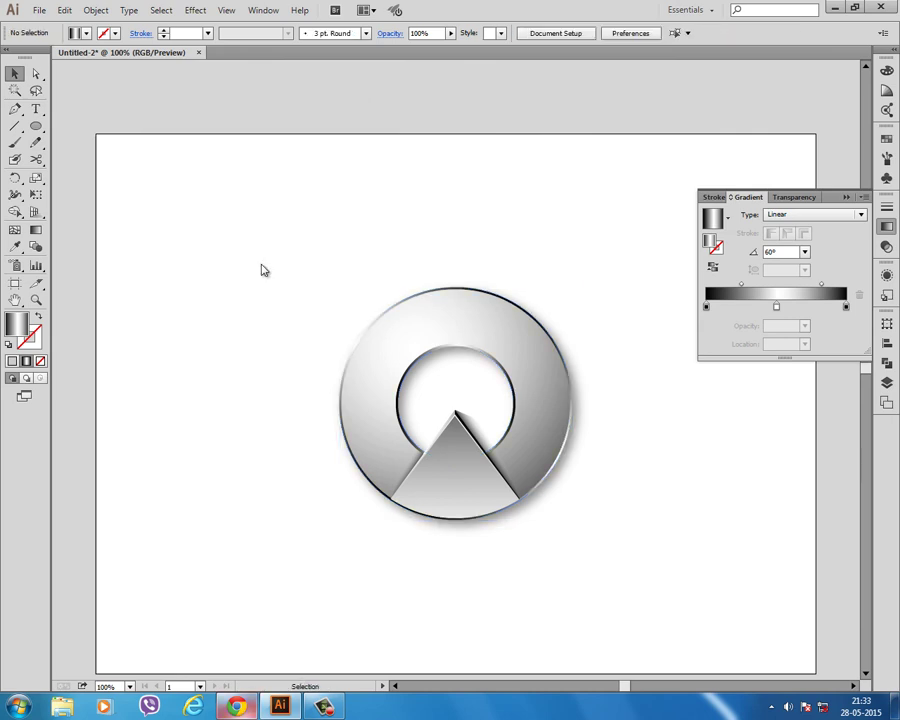
scroll(453, 428, "up", 1)
Step: Shift the triangle gradient's start colour and midpoint further down the triangle
left_click(458, 534)
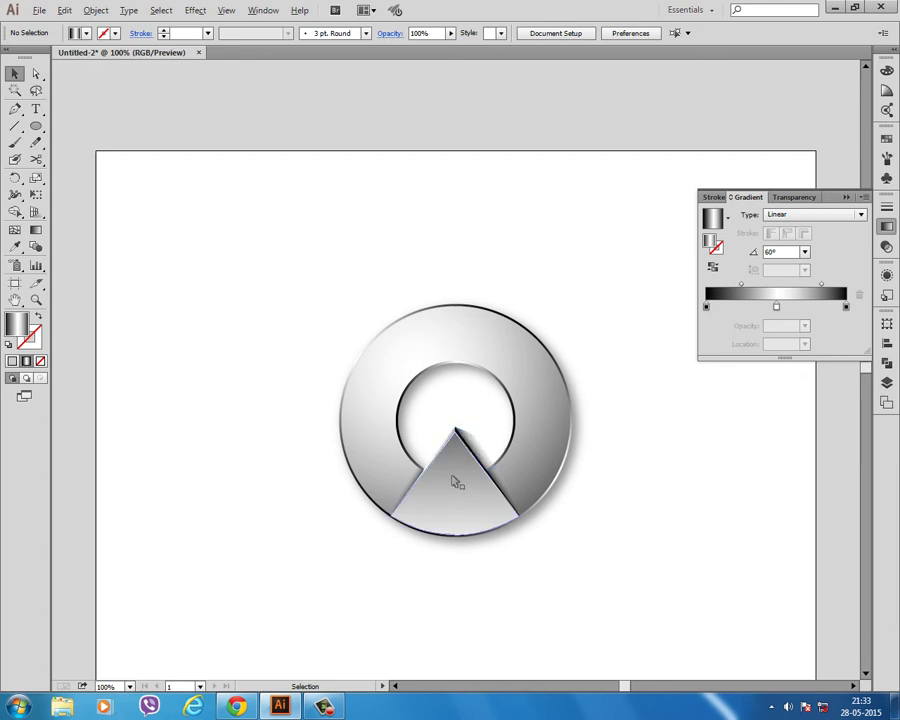
key("ctrl+plus")
key("ctrl+plus")
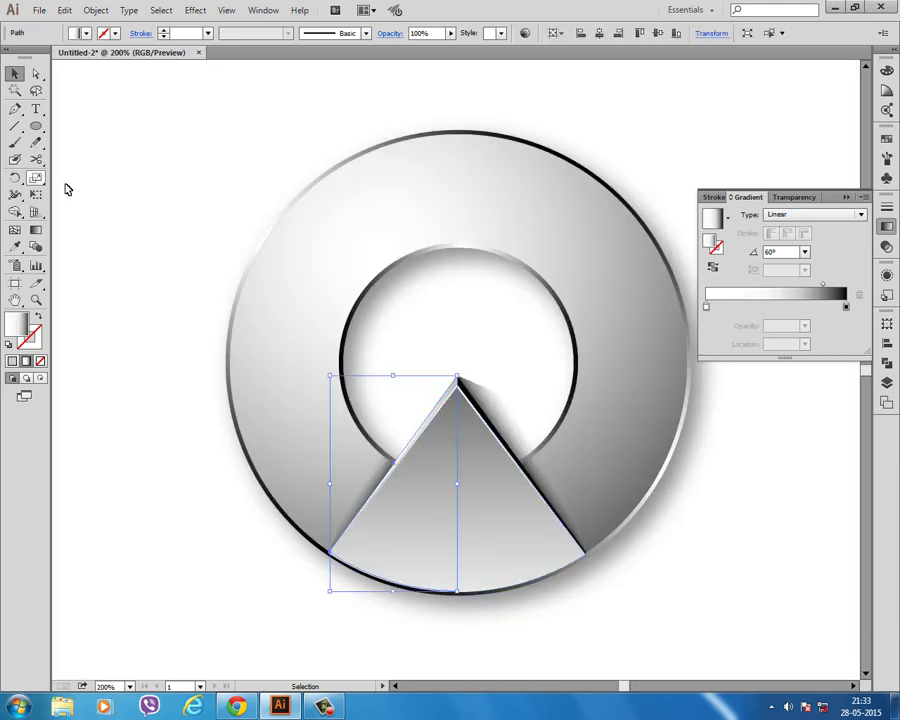
key("g")
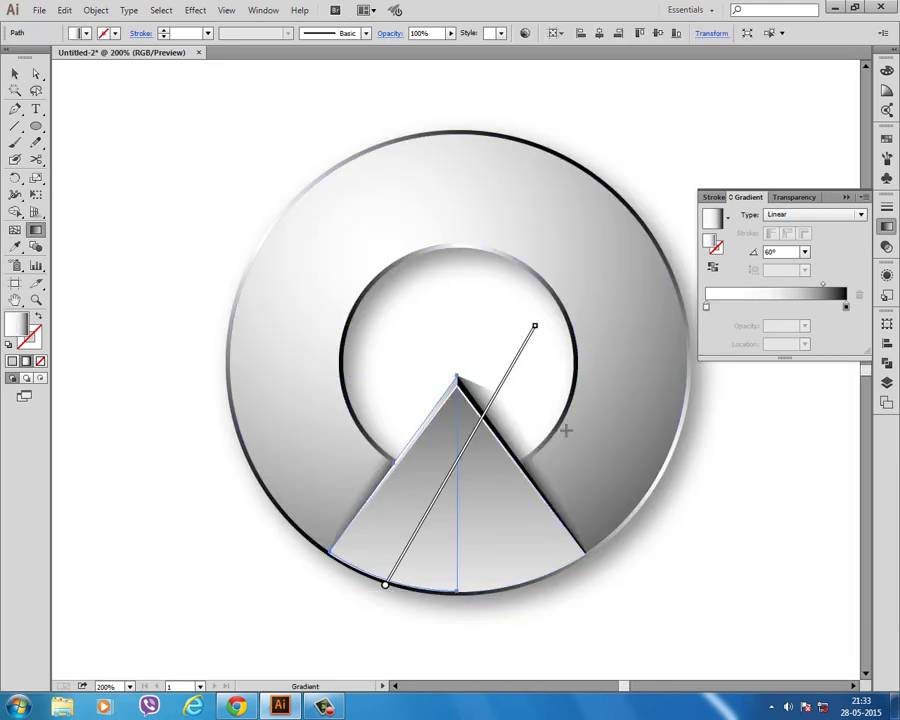
mouse_move(536, 328)
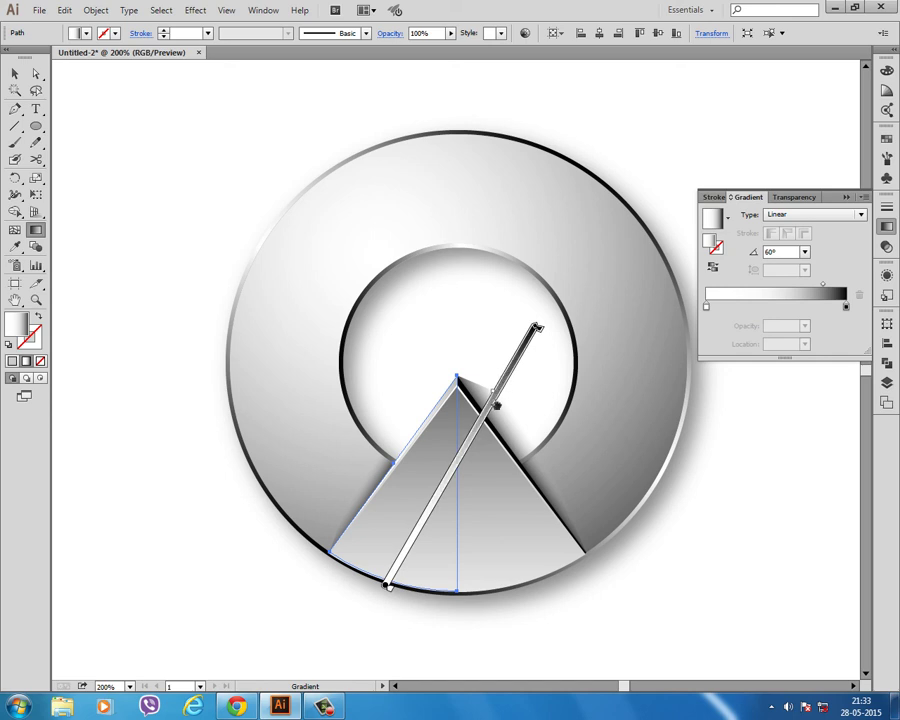
left_click_drag(507, 374, 487, 417)
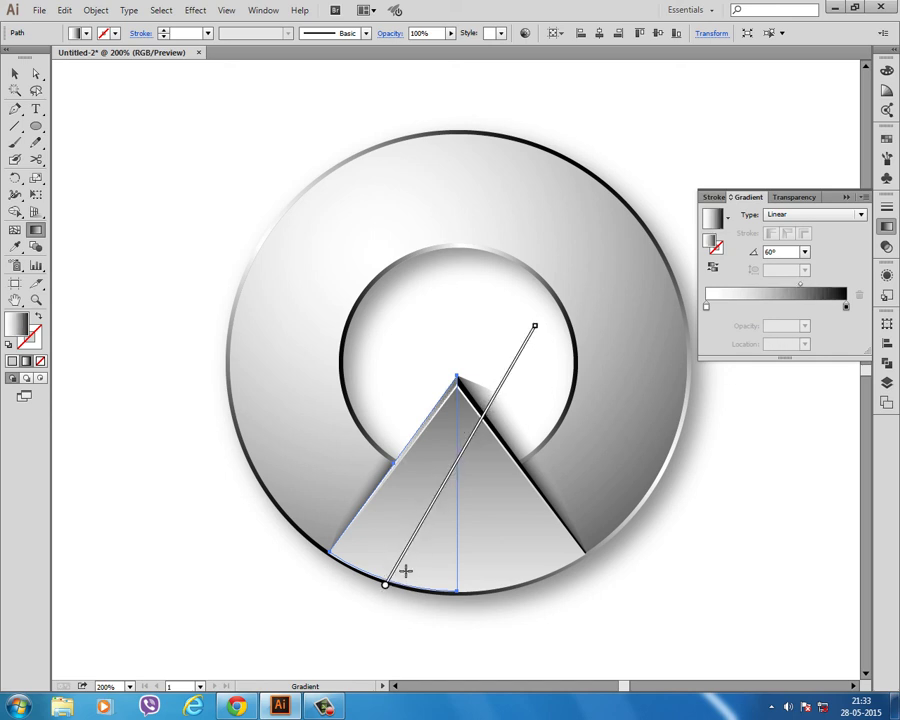
left_click_drag(387, 582, 413, 548)
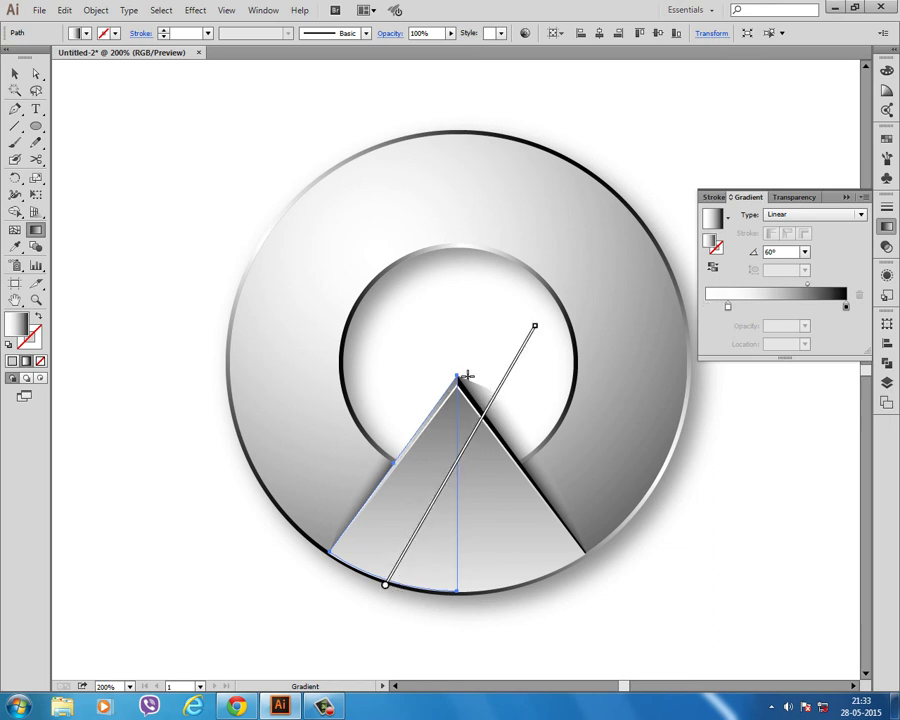
left_click_drag(487, 402, 471, 436)
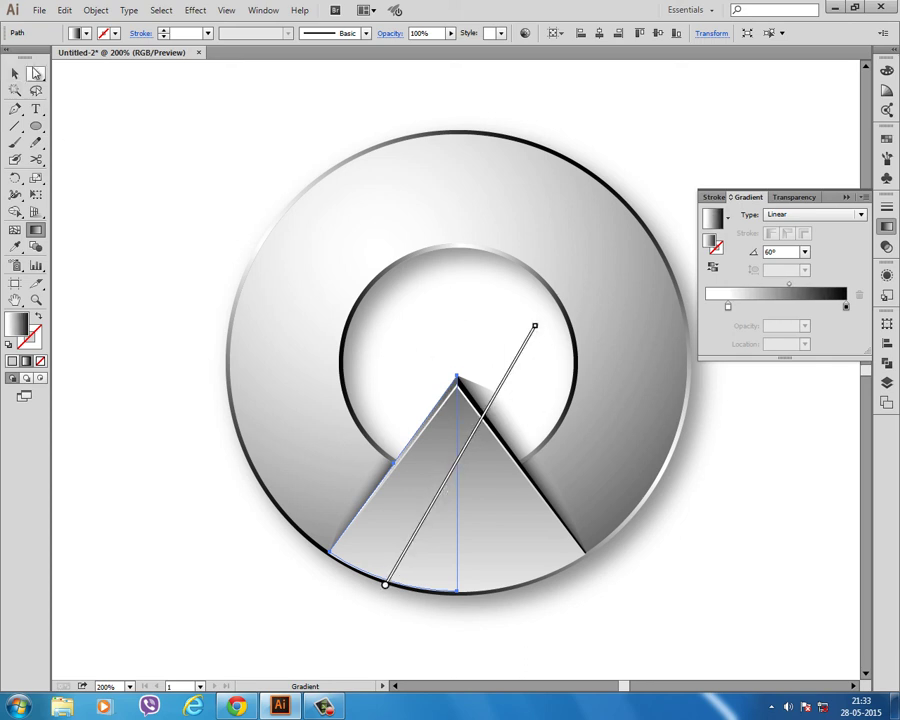
left_click(15, 74)
Step: Redraw the group's gradient from the inner hole's top to the ring's bottom, midpoint near 40%
left_click(513, 281)
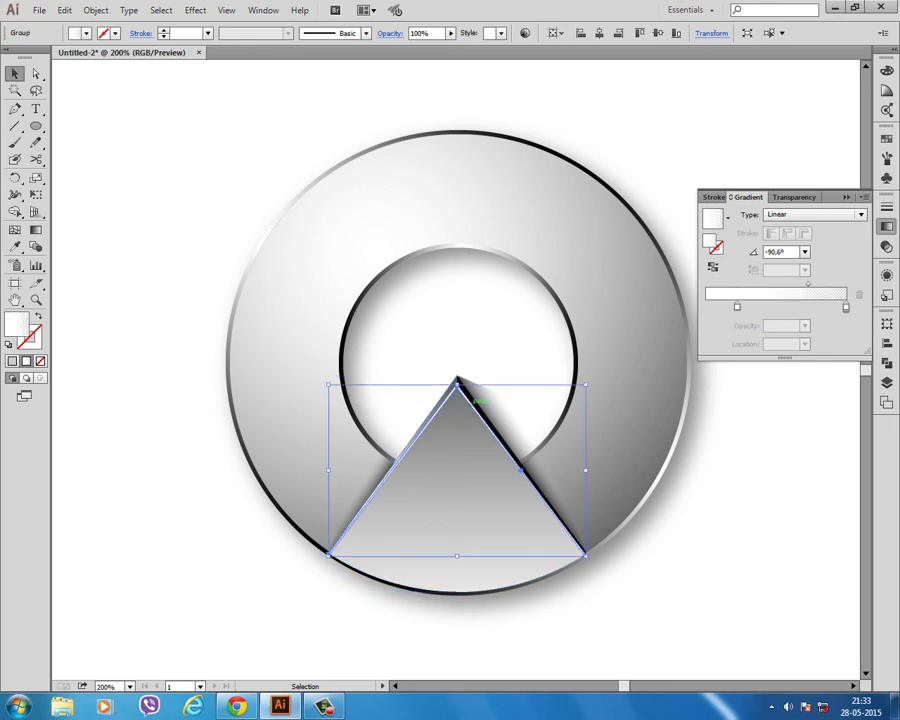
left_click(36, 229)
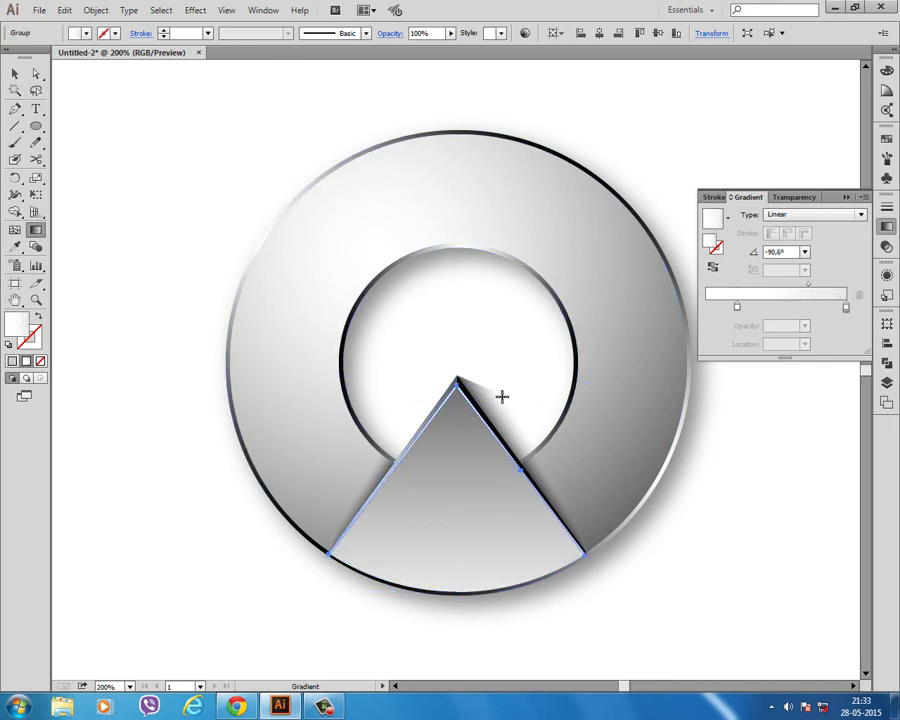
mouse_move(462, 245)
left_mouse_down()
mouse_move(465, 452)
mouse_move(455, 333)
mouse_move(465, 377)
left_mouse_up()
mouse_move(461, 451)
left_mouse_down()
mouse_move(460, 368)
mouse_move(463, 492)
left_mouse_up()
left_click_drag(460, 334, 461, 578)
left_click_drag(737, 306, 706, 308)
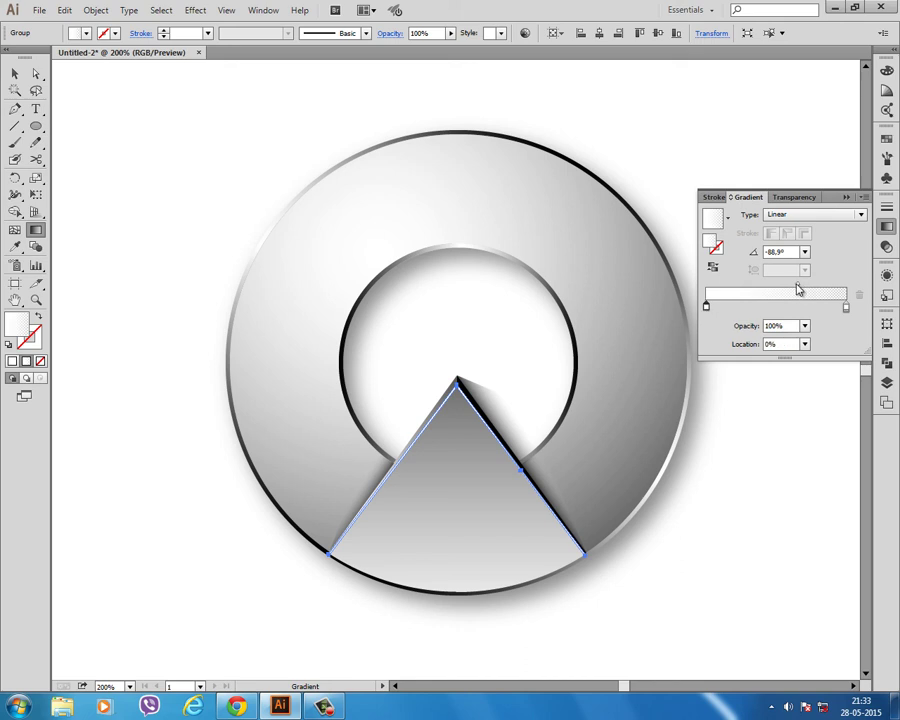
left_click_drag(776, 284, 762, 284)
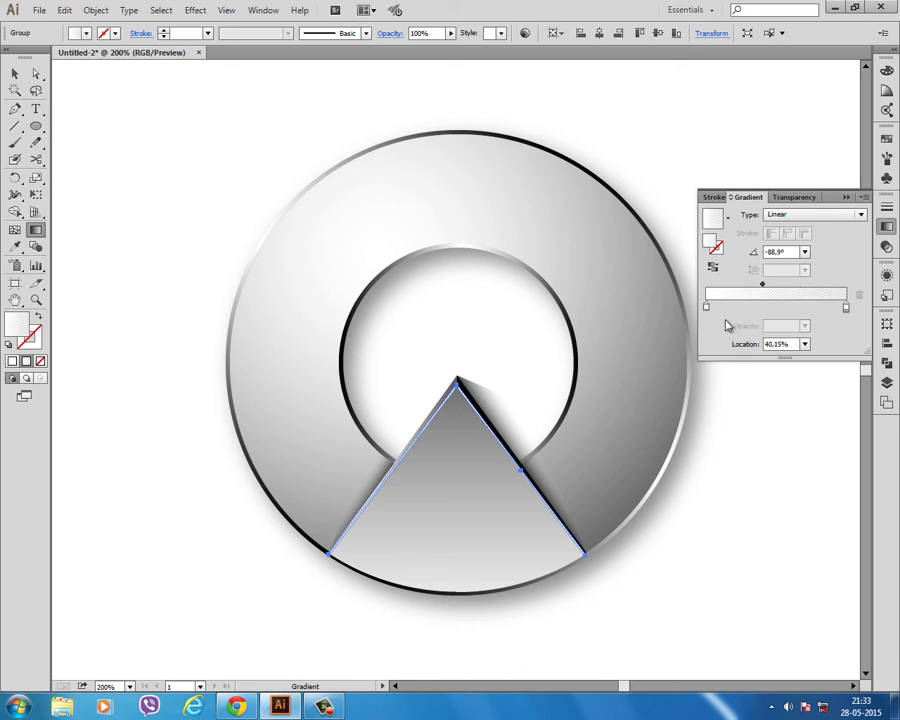
left_click(14, 73)
left_click(64, 94)
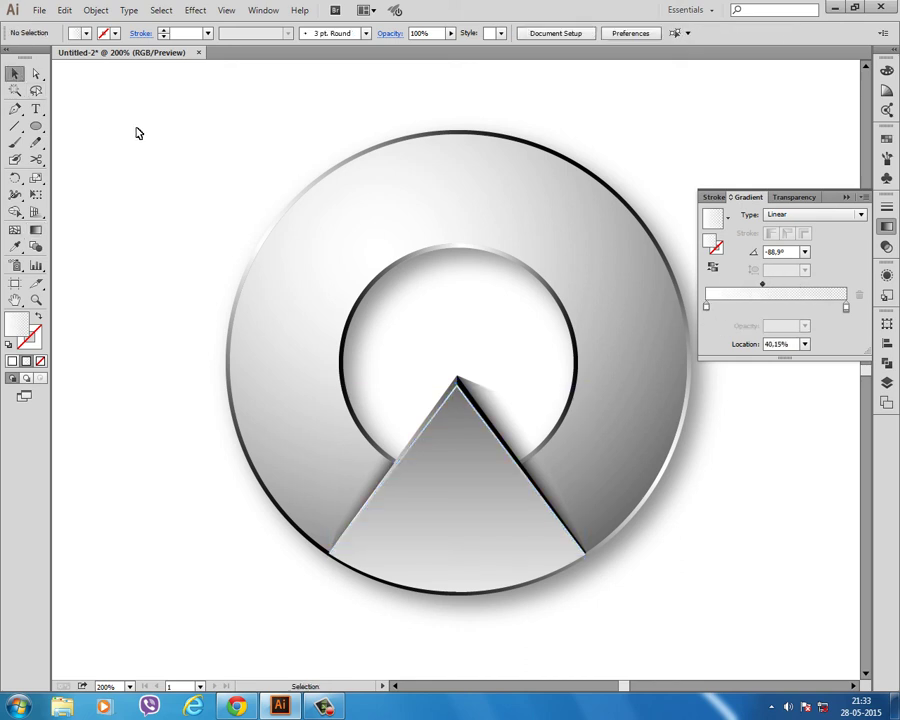
Step: Select the outer ring and shift its 60° gradient's midpoint to rebalance the metallic shading
scroll(236, 452, "down", 2)
scroll(236, 472, "down", 2)
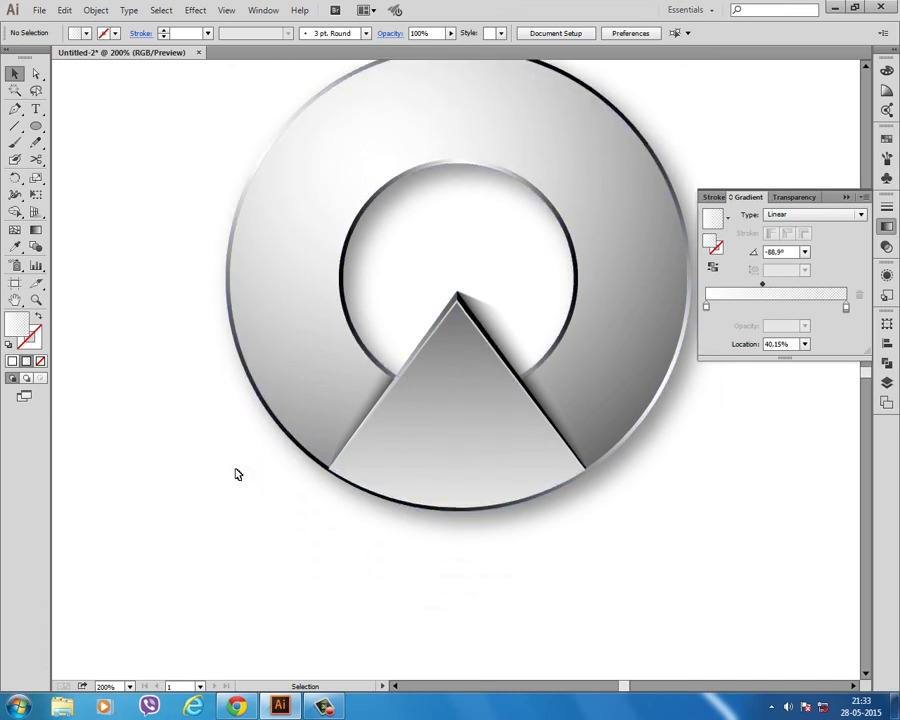
scroll(237, 474, "down", 1)
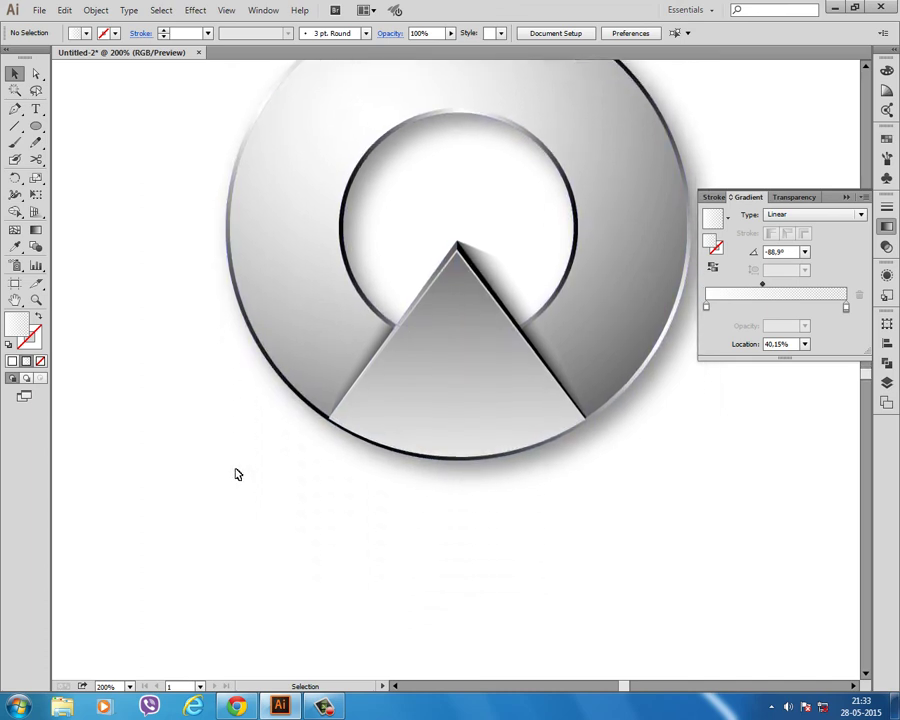
scroll(235, 472, "up", 1)
scroll(245, 472, "up", 1)
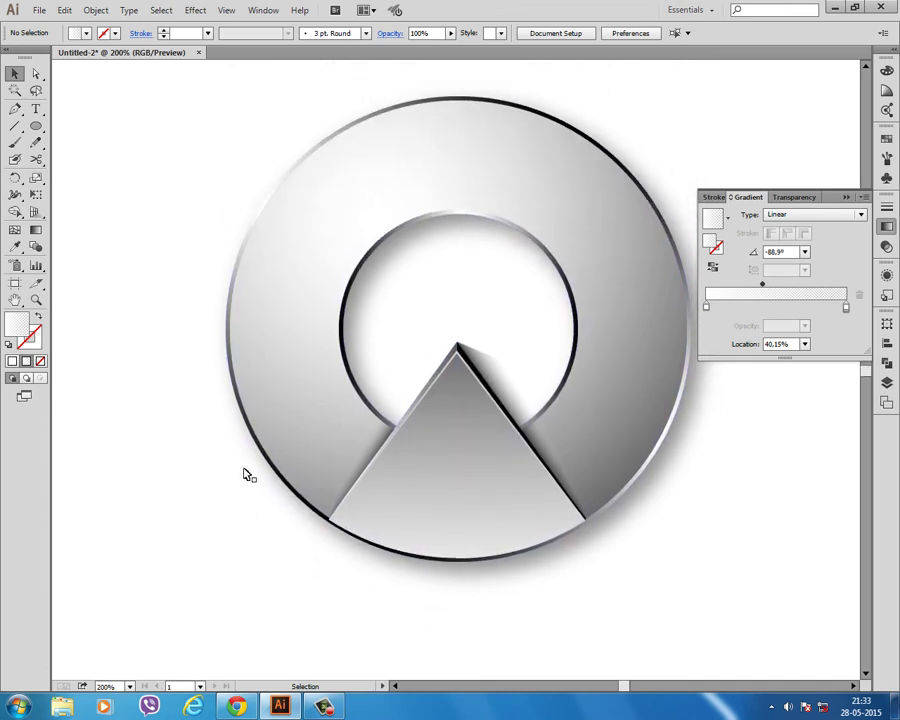
left_click(629, 485)
left_click_drag(822, 286, 767, 309)
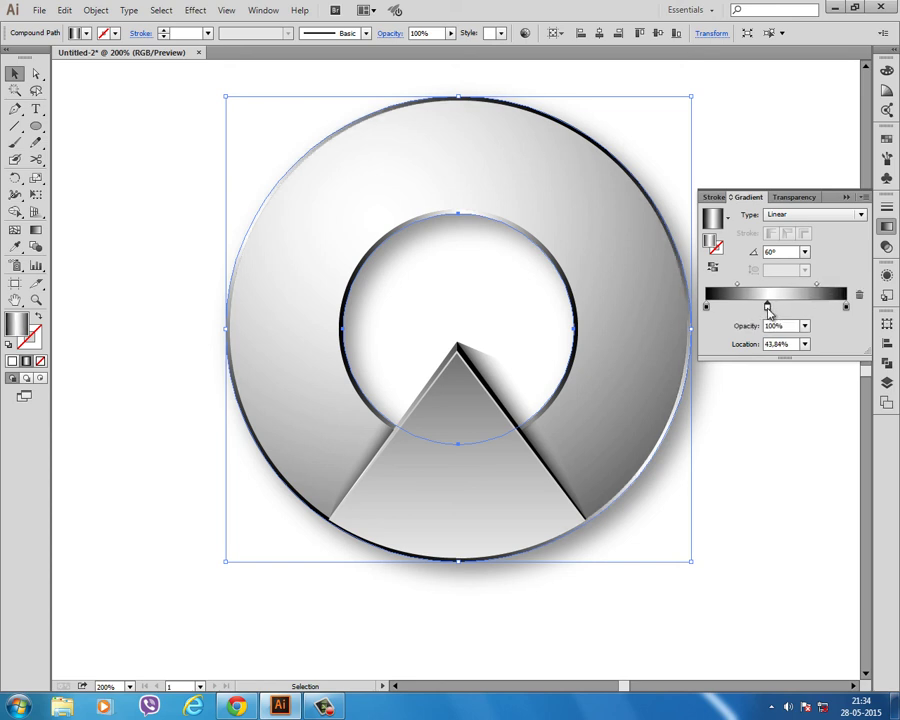
Step: Deselect the ring, close the Gradient panel and place a text insertion point below the logo
left_click(113, 145)
scroll(565, 328, "down", 1, "alt")
scroll(562, 340, "down", 1, "alt")
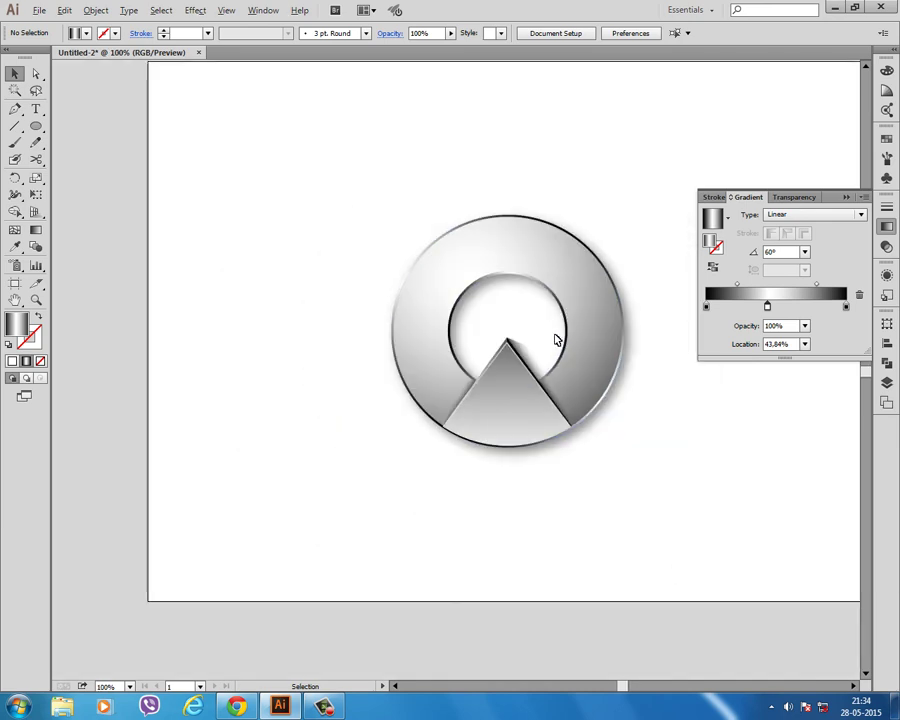
left_click(855, 197)
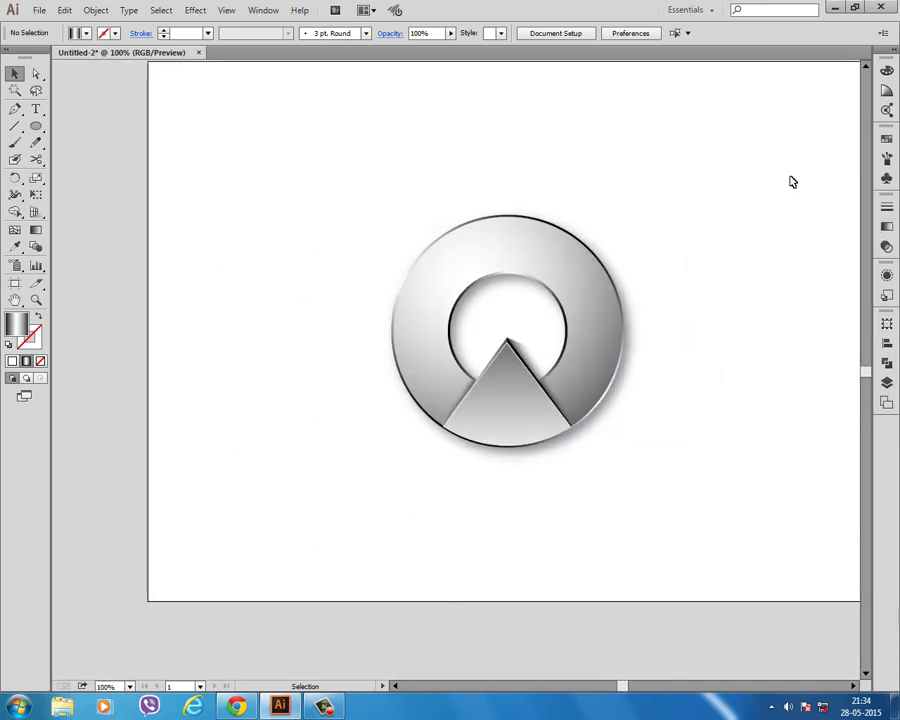
left_click(35, 108)
left_click(396, 528)
type("Schindler")
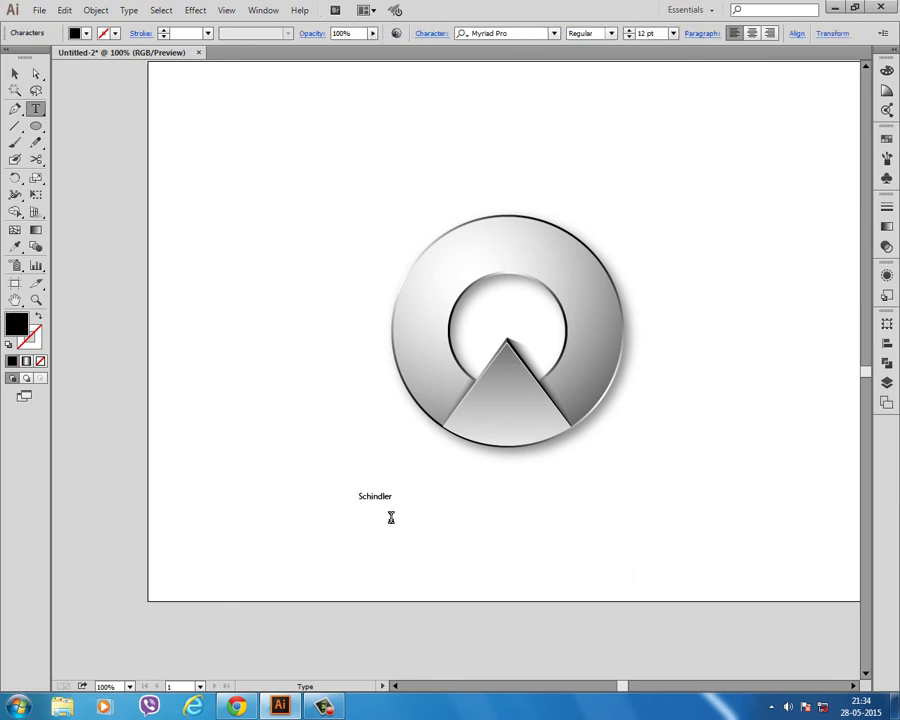
Step: Fill the Schindler text with RGB Red, enlarge it to about 114 pt and move it under the logo
scroll(391, 517, "up", 1)
left_click(15, 73)
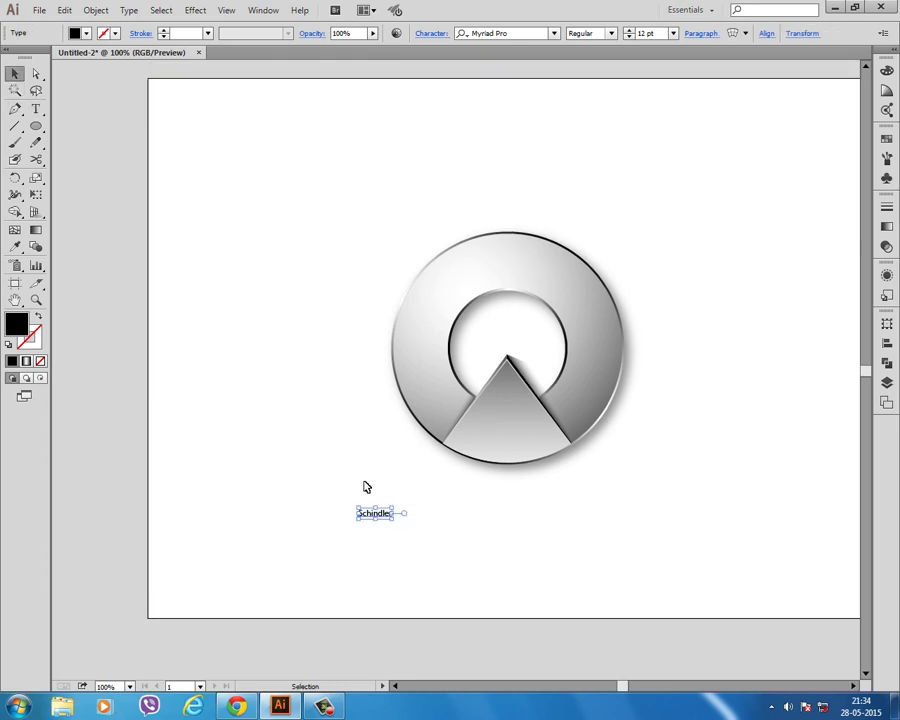
left_click(86, 33)
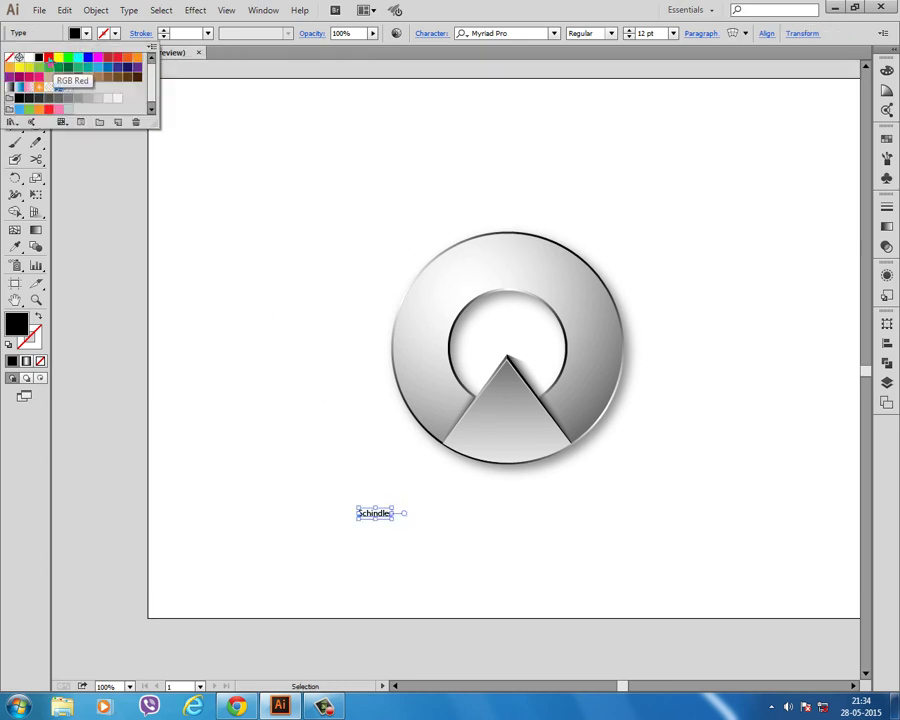
left_click(42, 44)
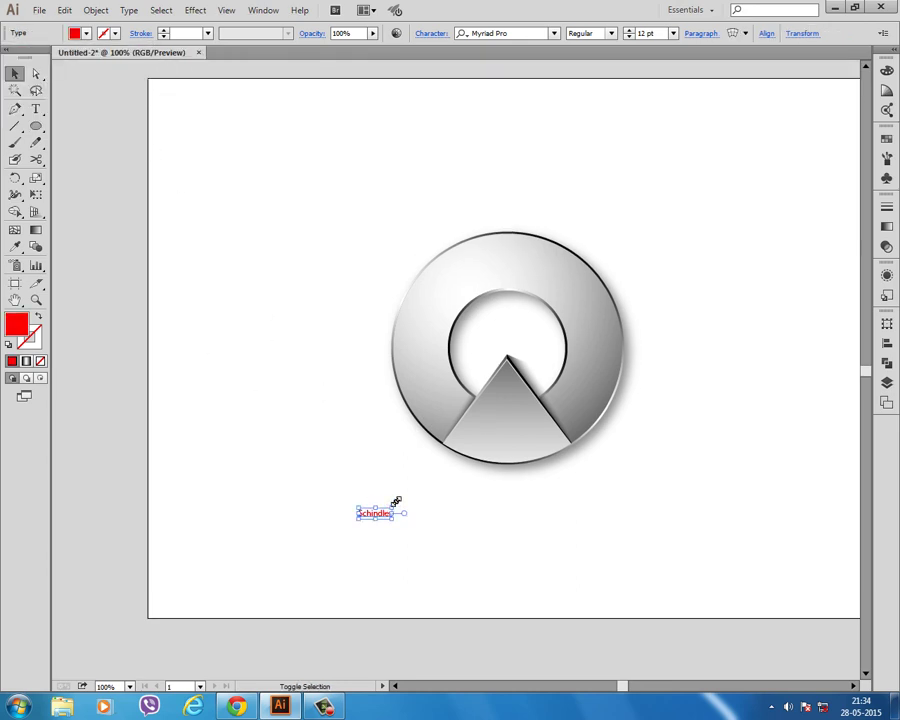
left_click_drag(395, 509, 533, 466)
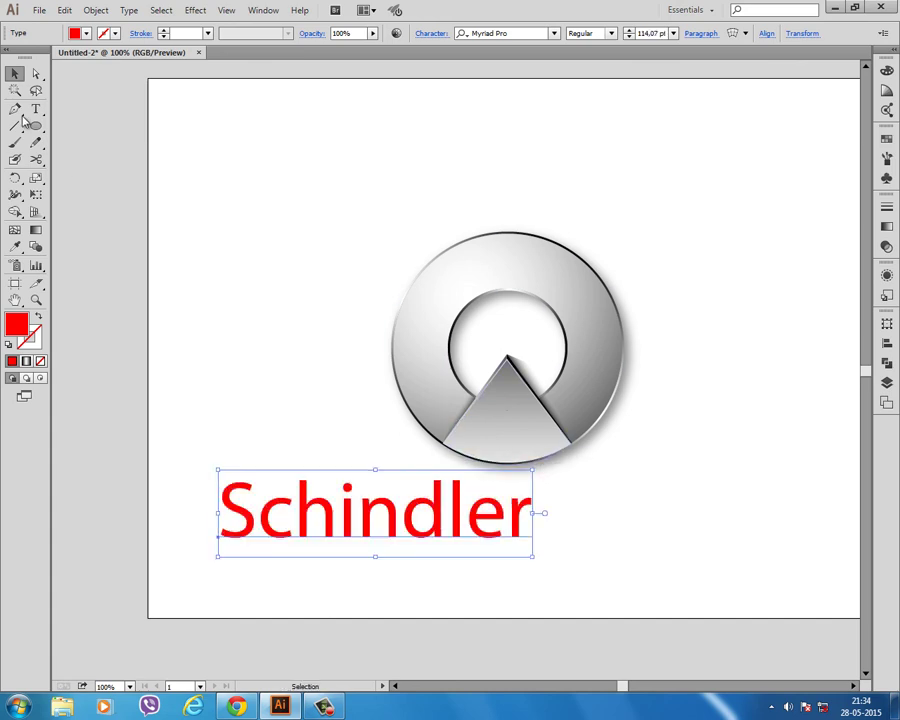
left_click_drag(382, 509, 535, 506)
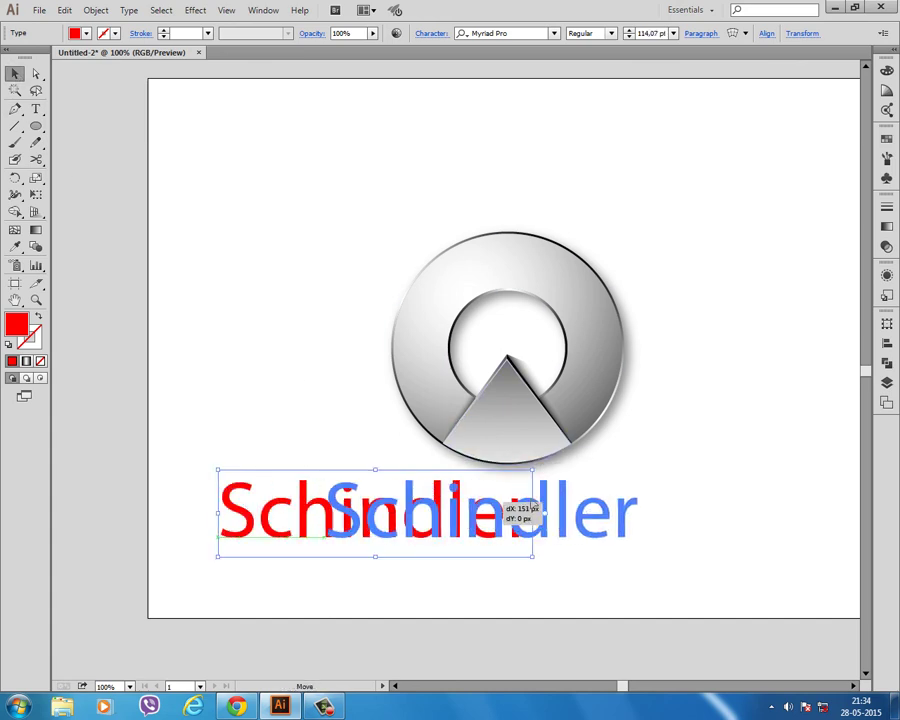
Step: Select all the ring logo parts, switch to Direct Selection and back, then deselect
left_click(401, 124)
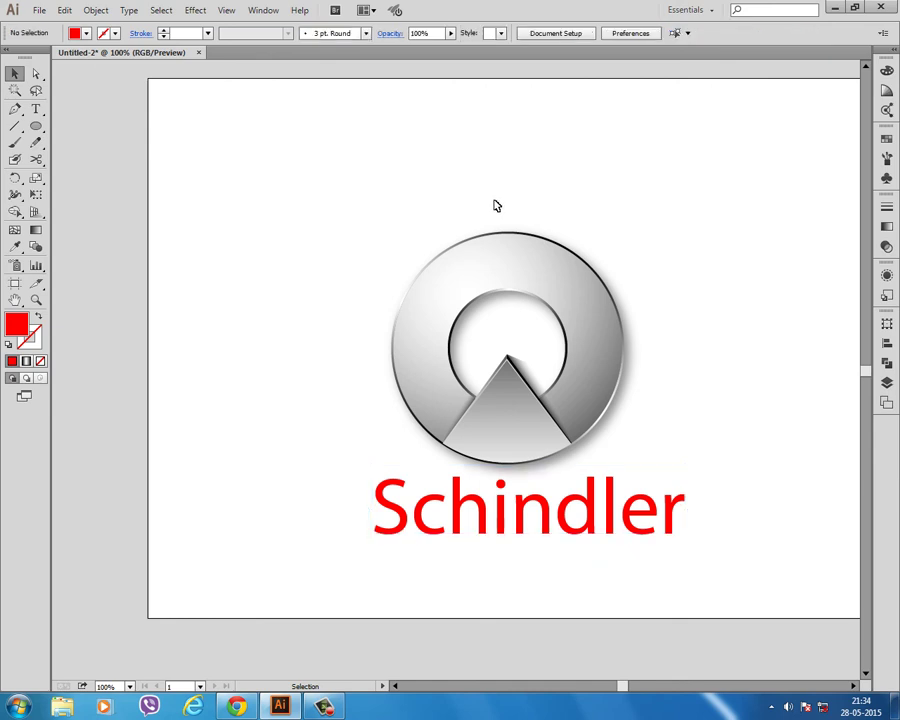
mouse_move(393, 208)
left_mouse_down()
mouse_move(622, 450)
mouse_move(622, 462)
left_mouse_up()
key("a")
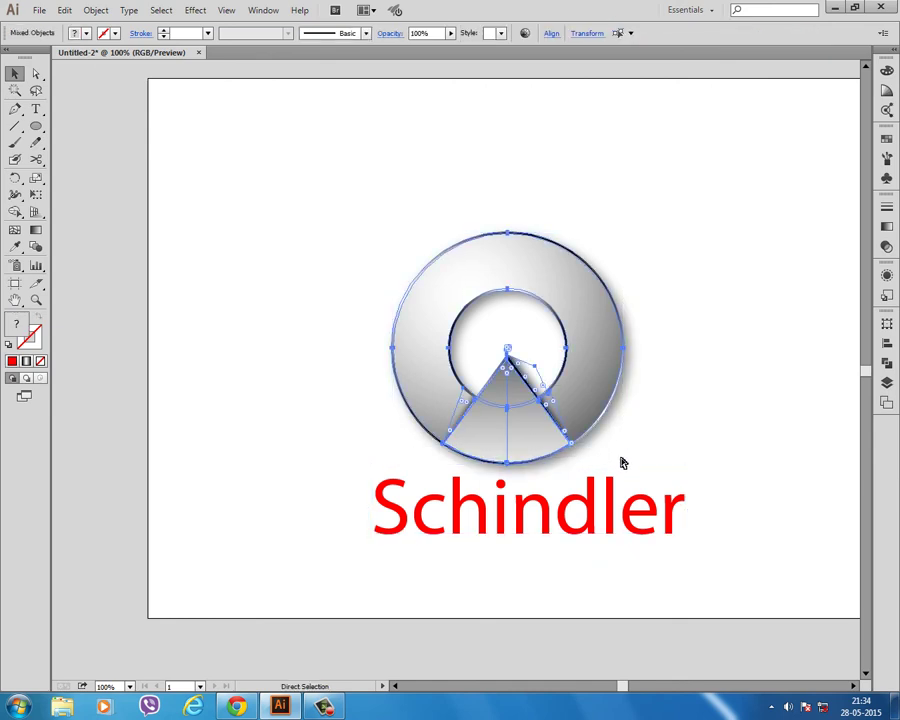
key("v")
left_click(708, 345)
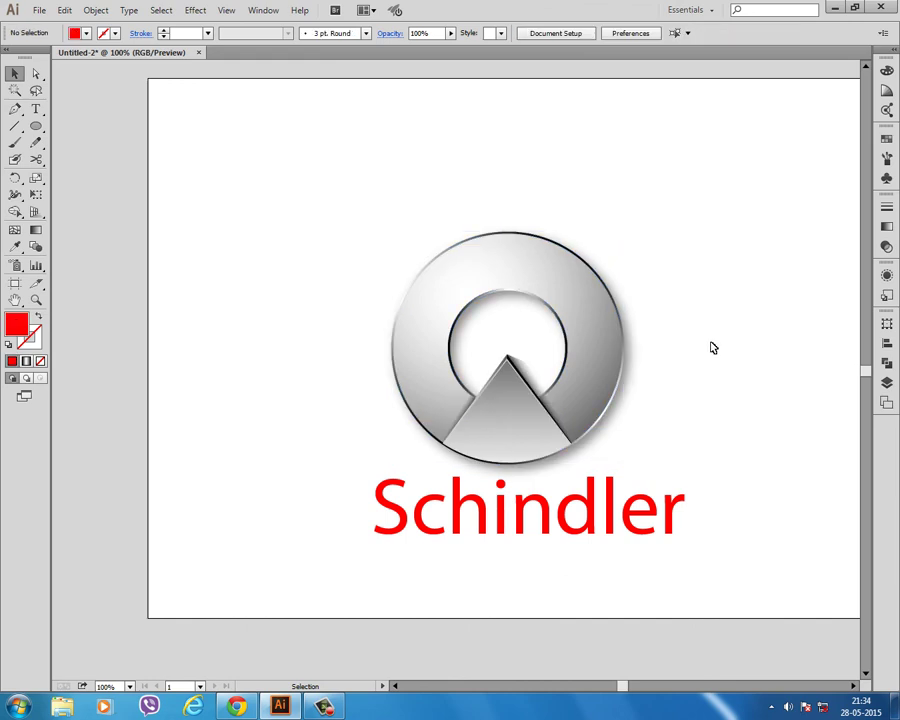
Step: Set the Schindler text's font style to Bold
left_click(548, 502)
left_click(611, 34)
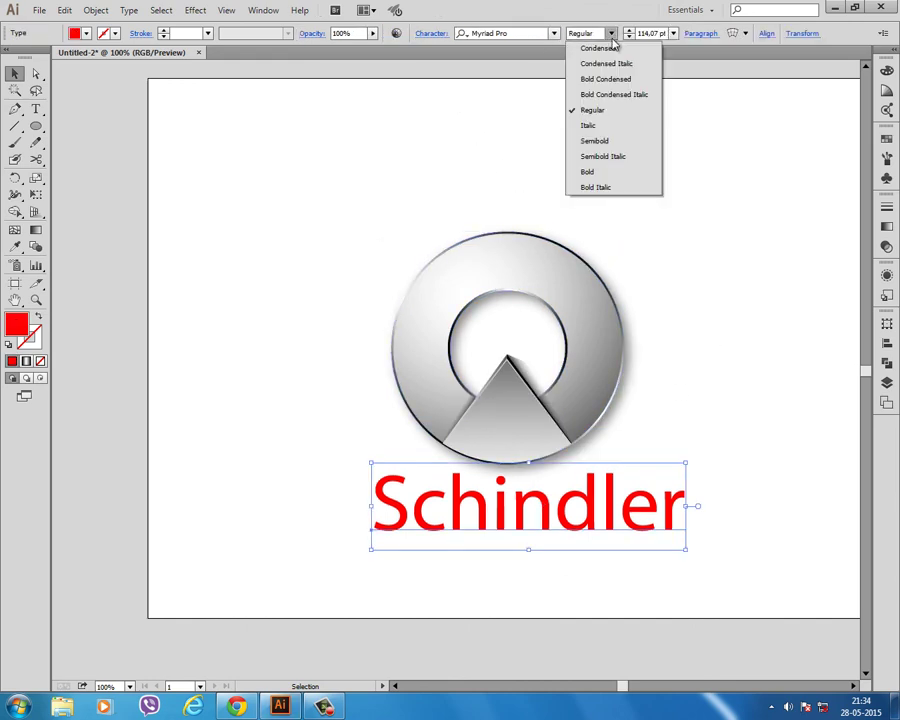
left_click(600, 172)
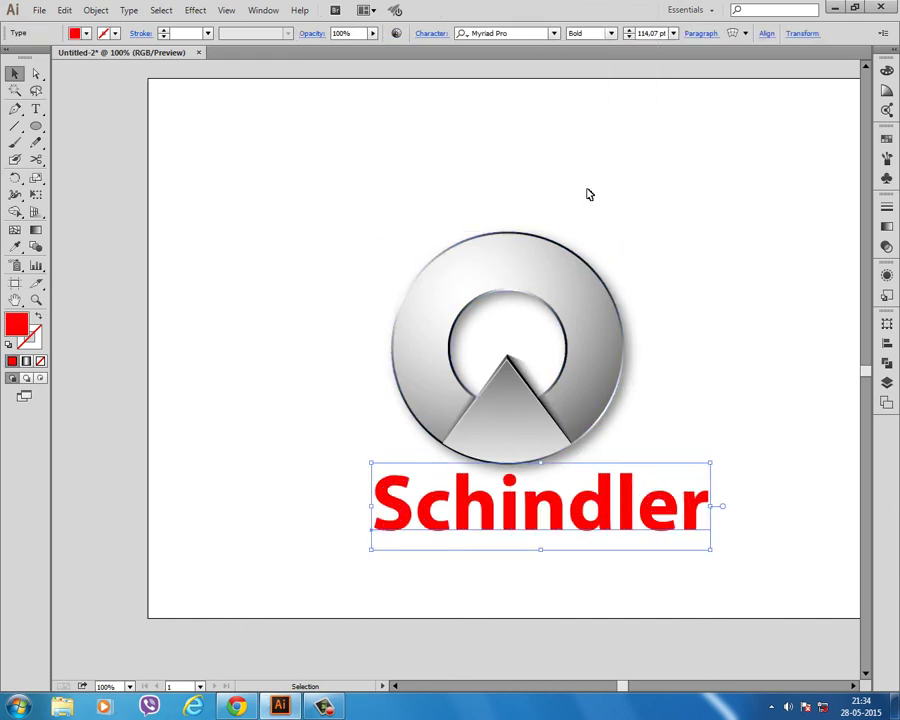
Step: Select the logo and text together and align them horizontally centred
left_click(408, 212)
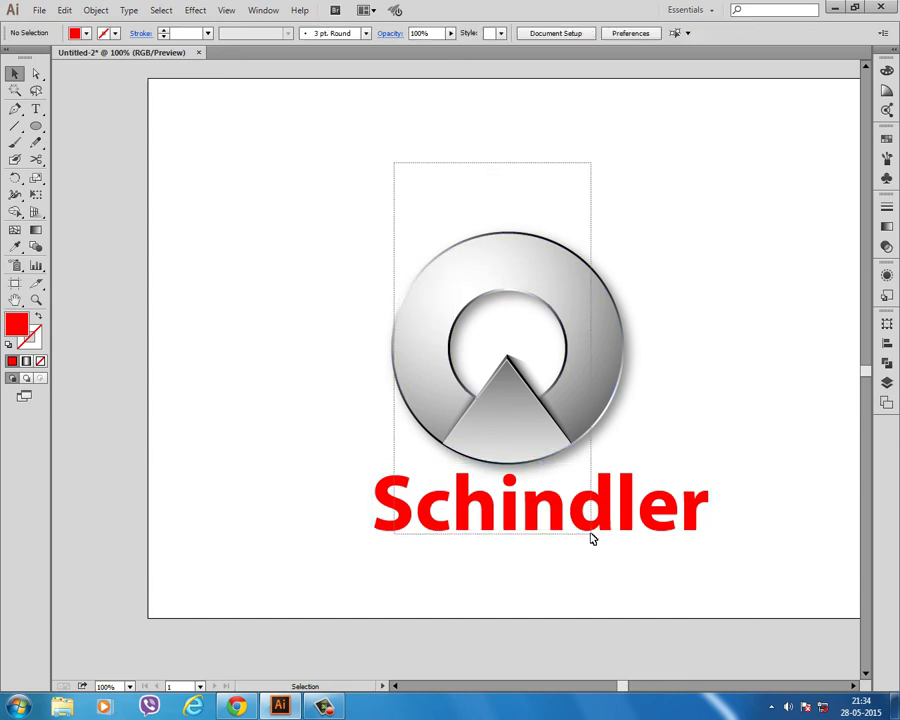
left_click_drag(394, 160, 548, 468)
left_click(472, 33)
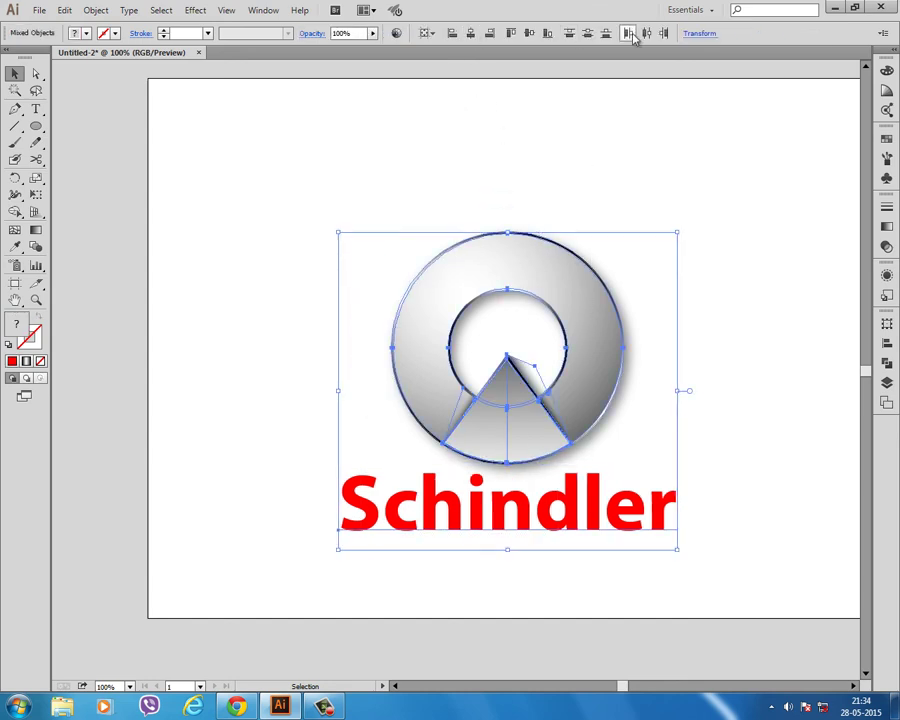
left_click(646, 33)
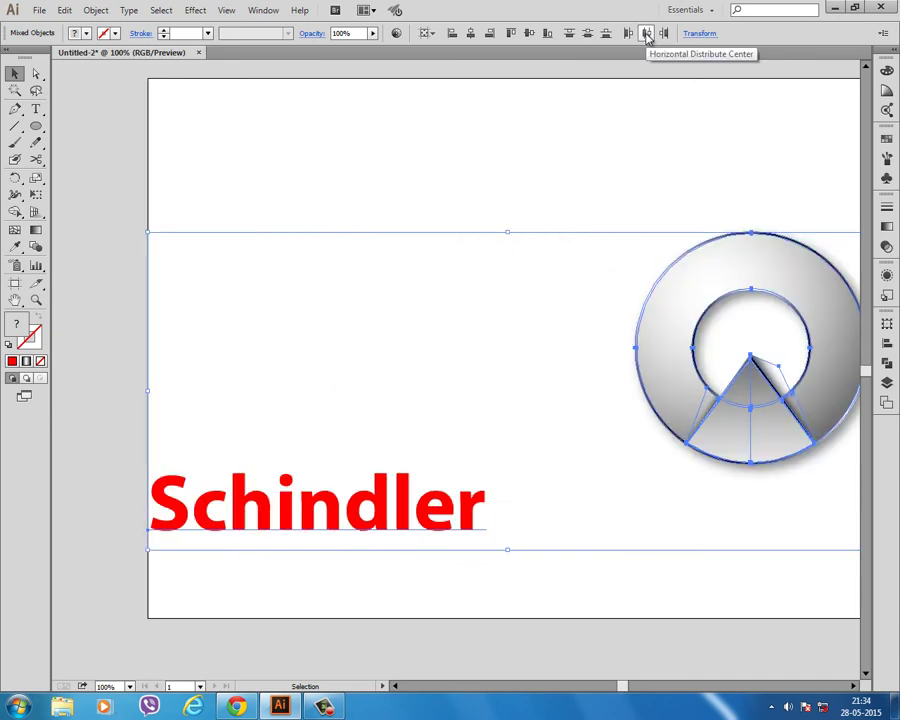
key("ctrl+z")
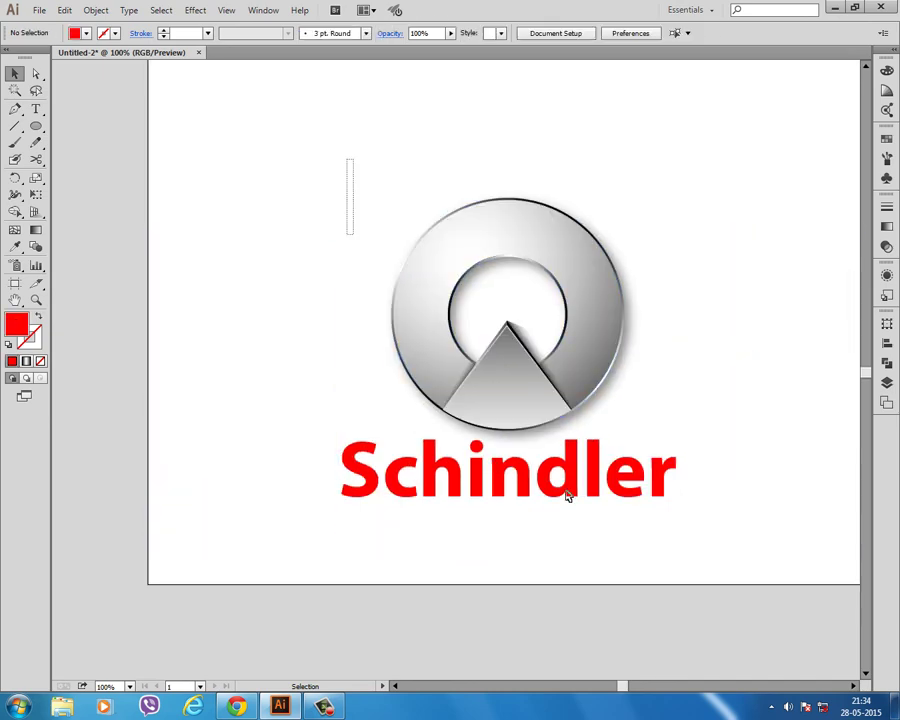
Step: Move the logo and wordmark together higher on the artboard
left_click_drag(500, 352, 500, 280)
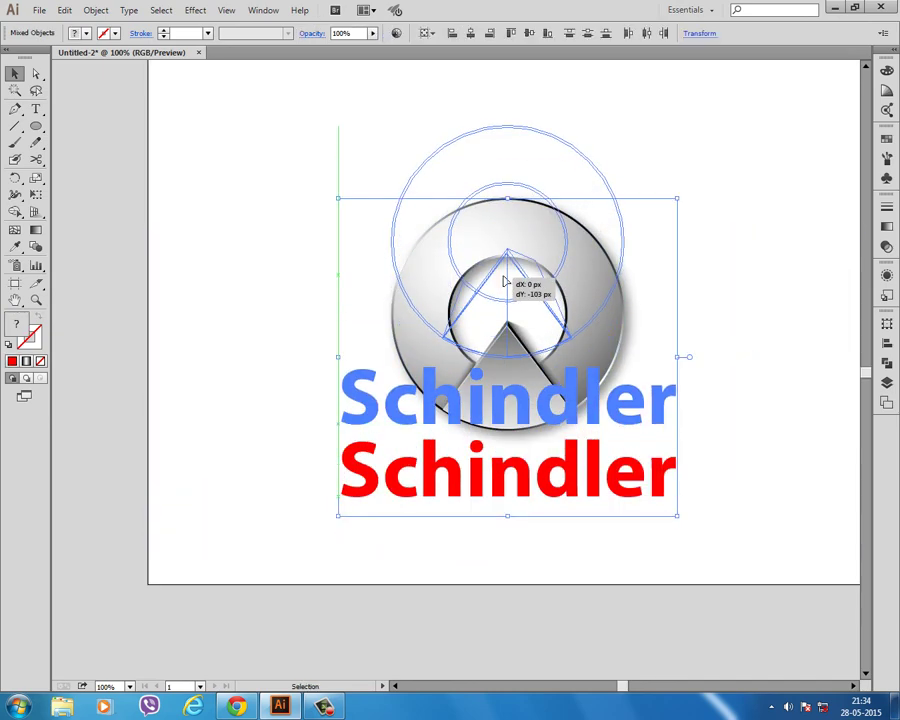
left_click(703, 357)
scroll(703, 357, "up", 2)
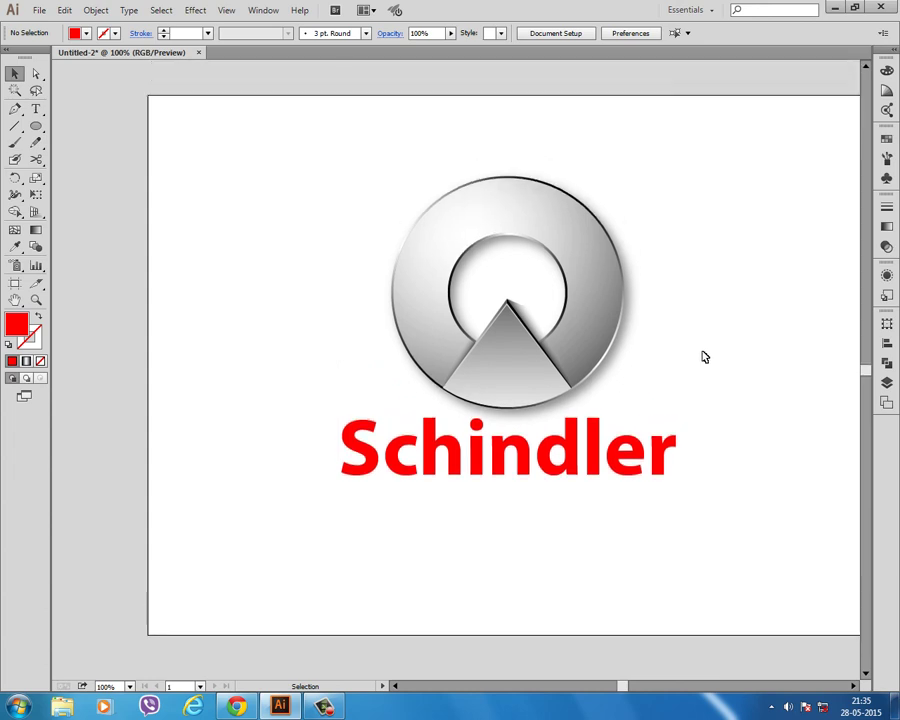
left_click(36, 300)
left_click(496, 340, "alt")
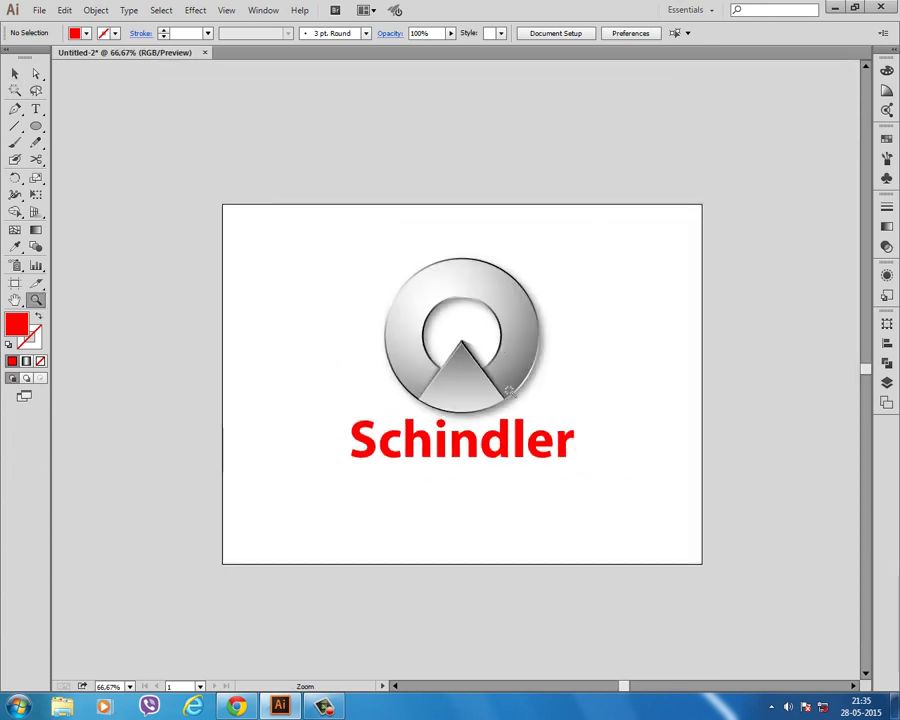
left_click(14, 73)
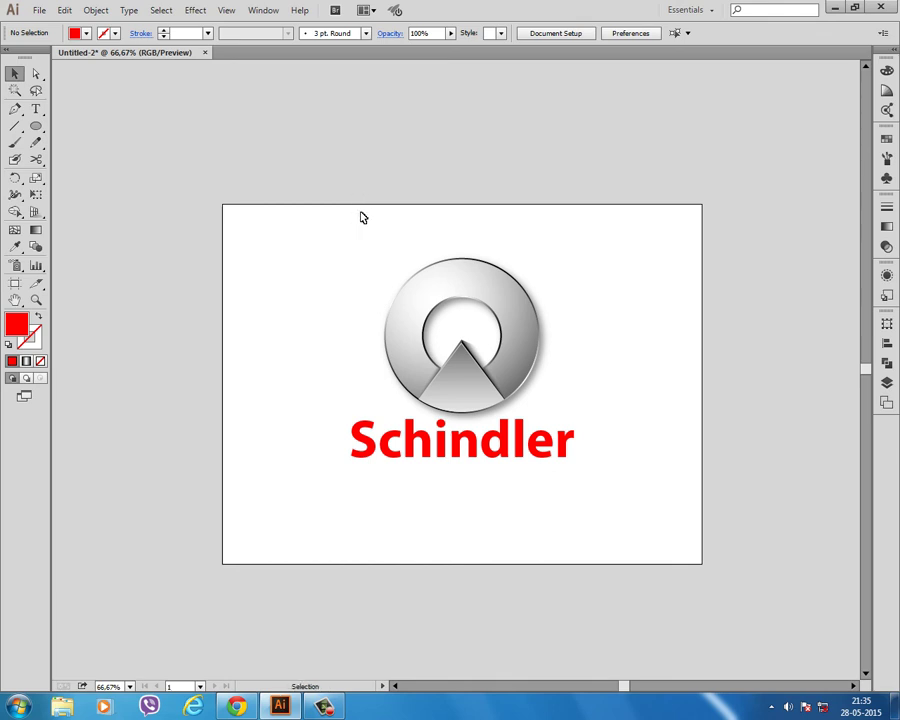
key("v")
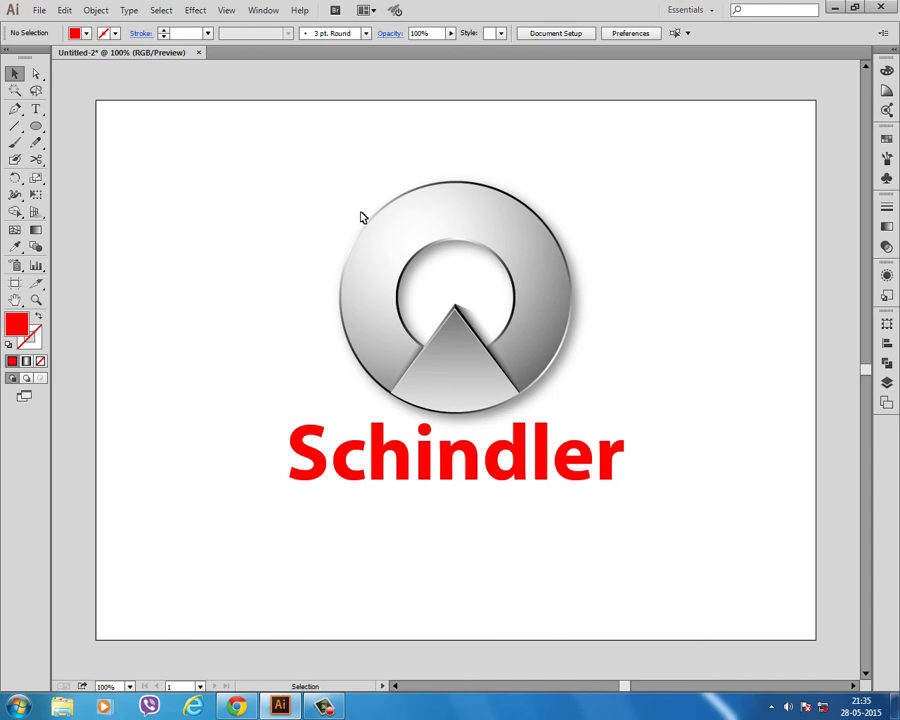